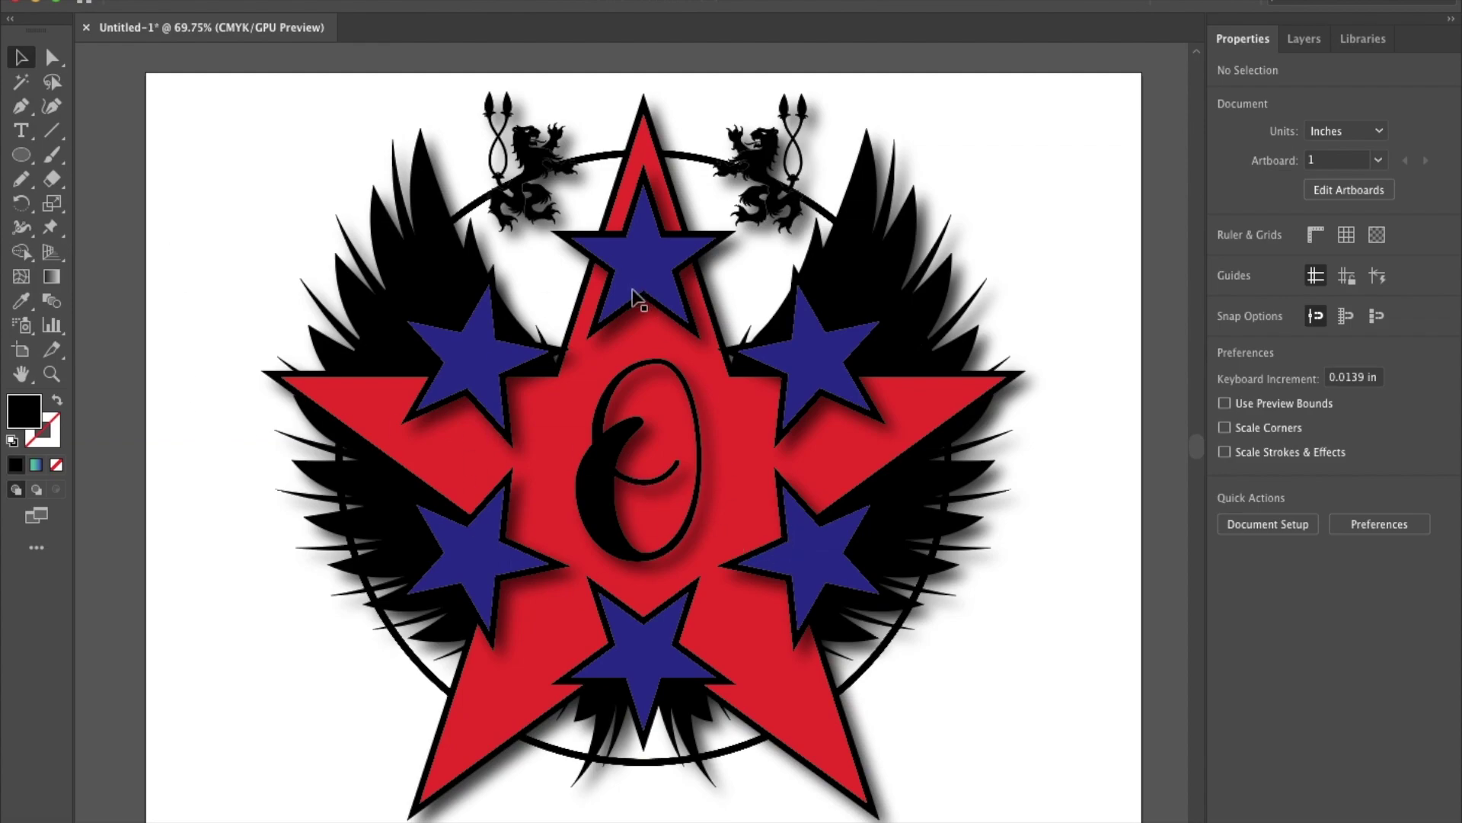
Step: Create a new print document from the Letter preset in landscape orientation, with units set to inches
left_click(156, 3)
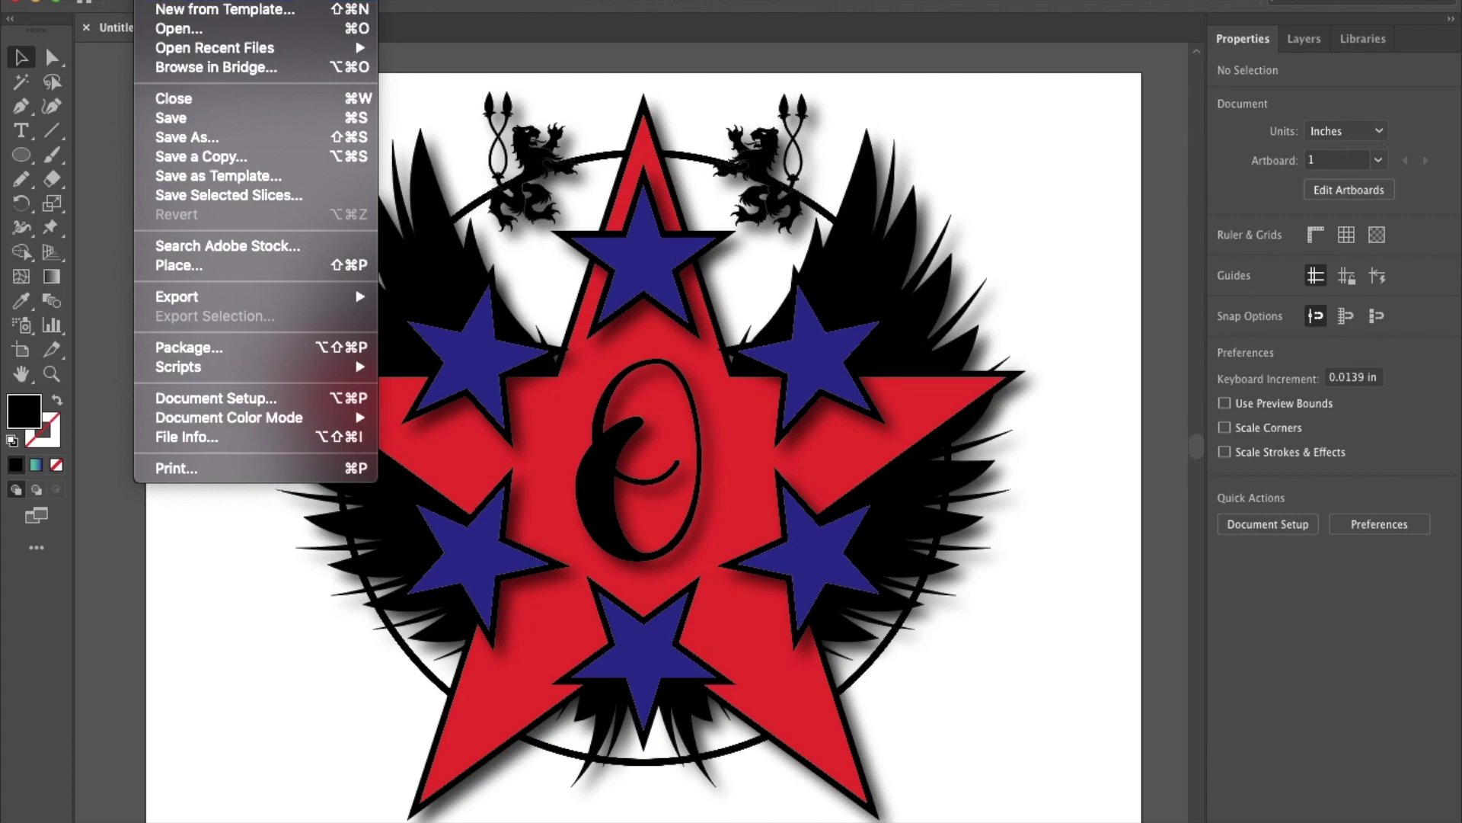
left_click(604, 273)
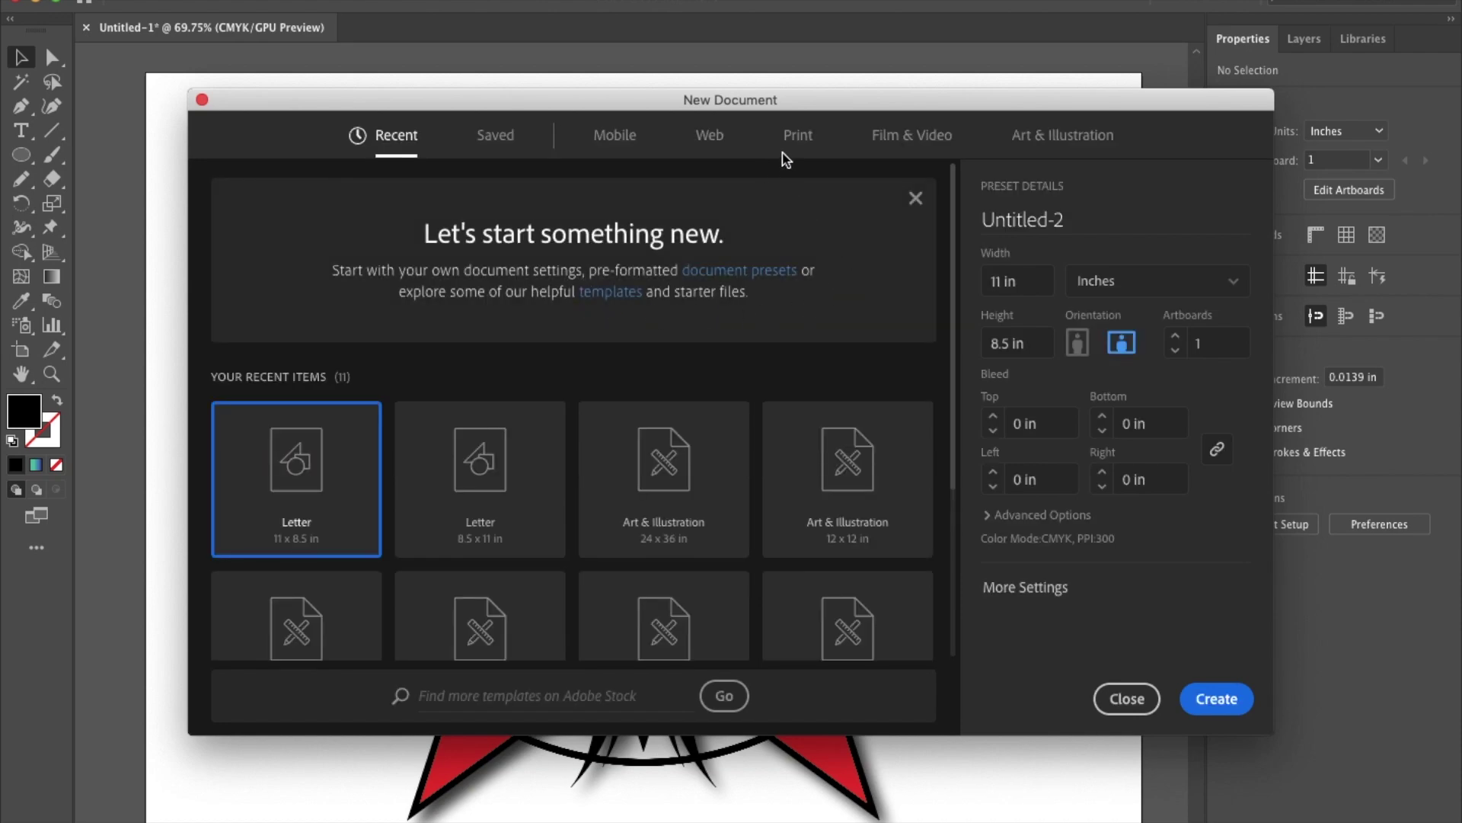
left_click(795, 149)
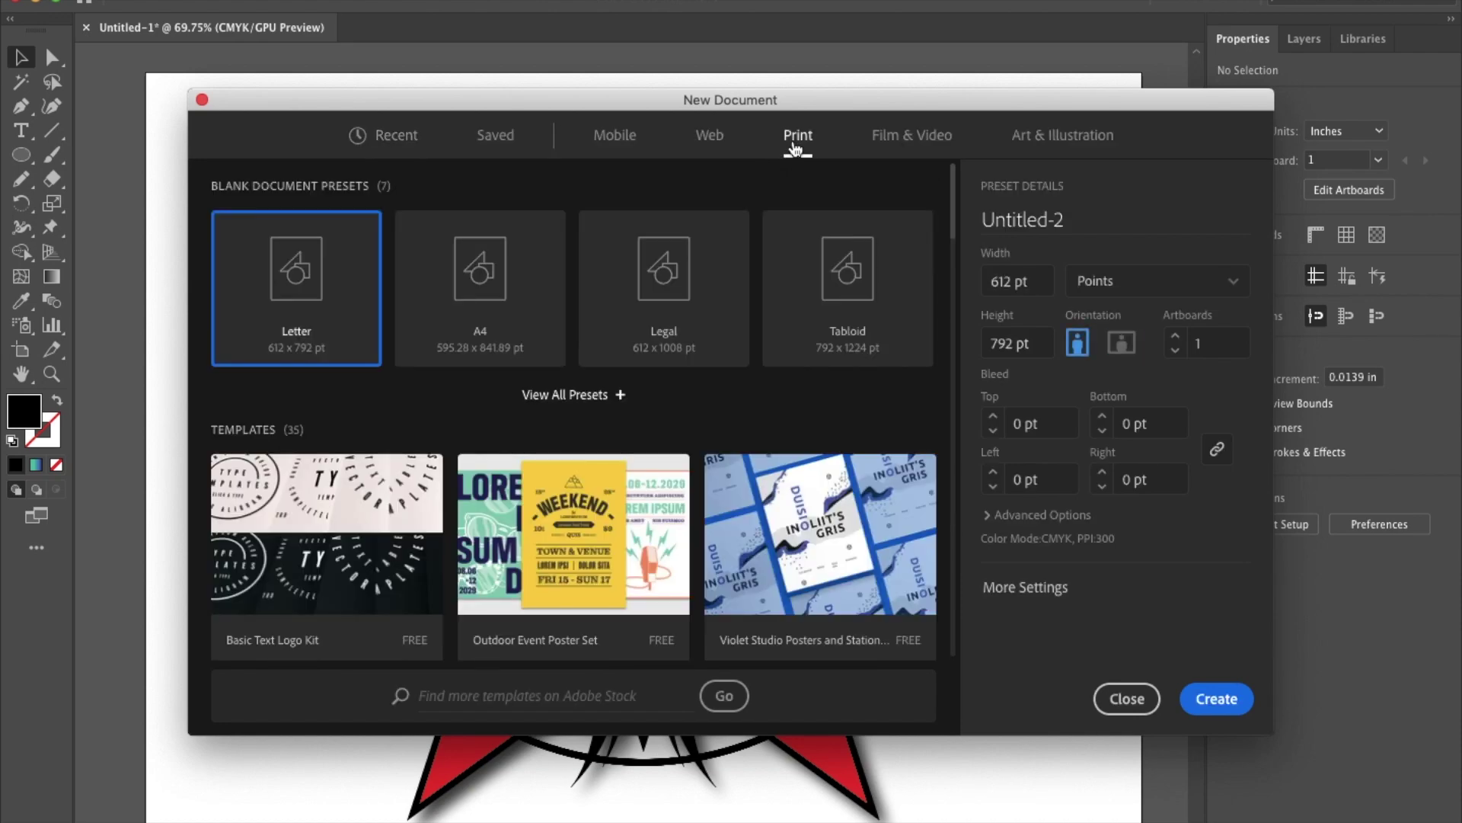
left_click(1128, 346)
left_click(1228, 294)
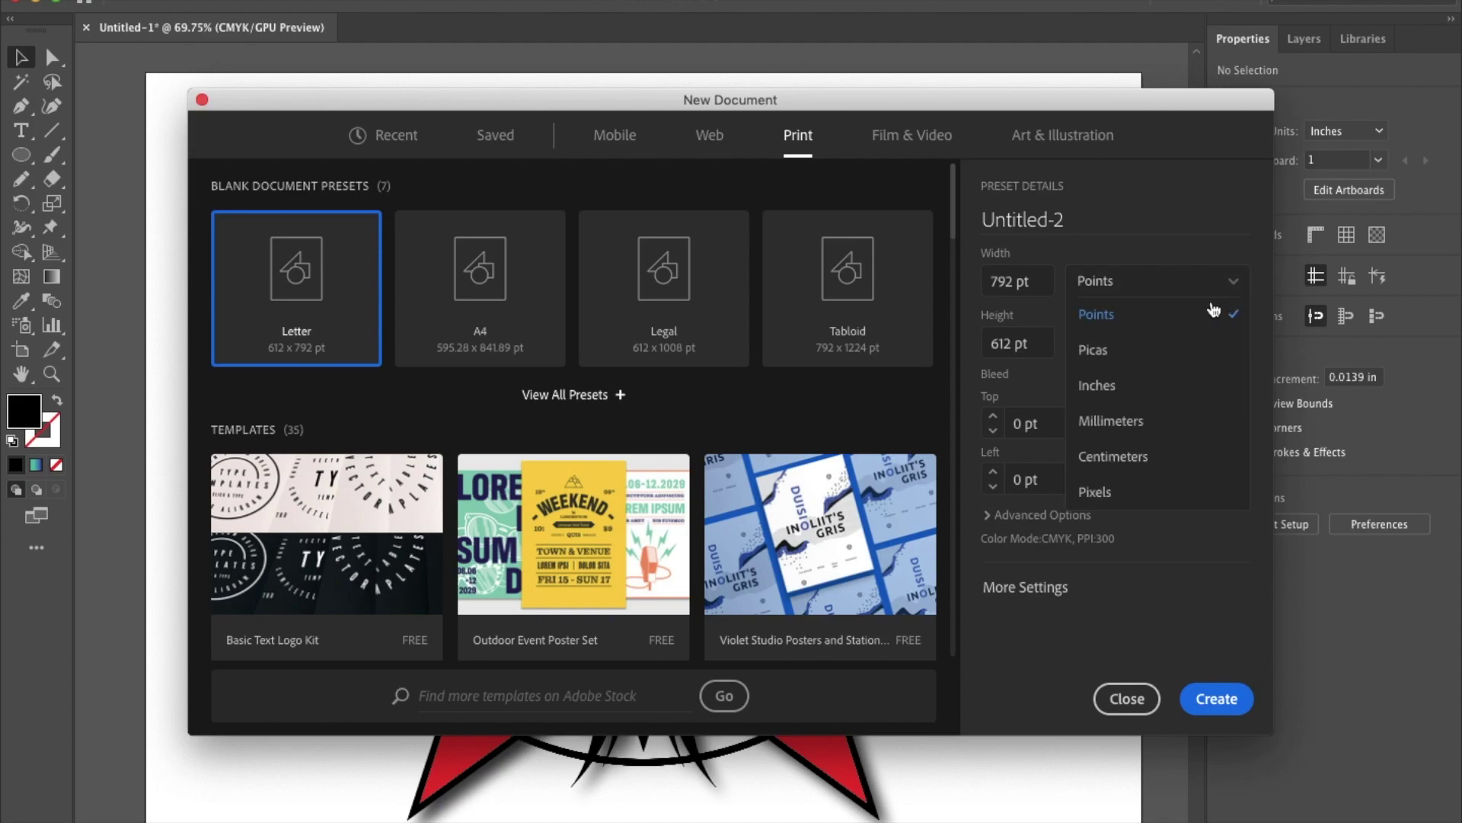
left_click(1135, 385)
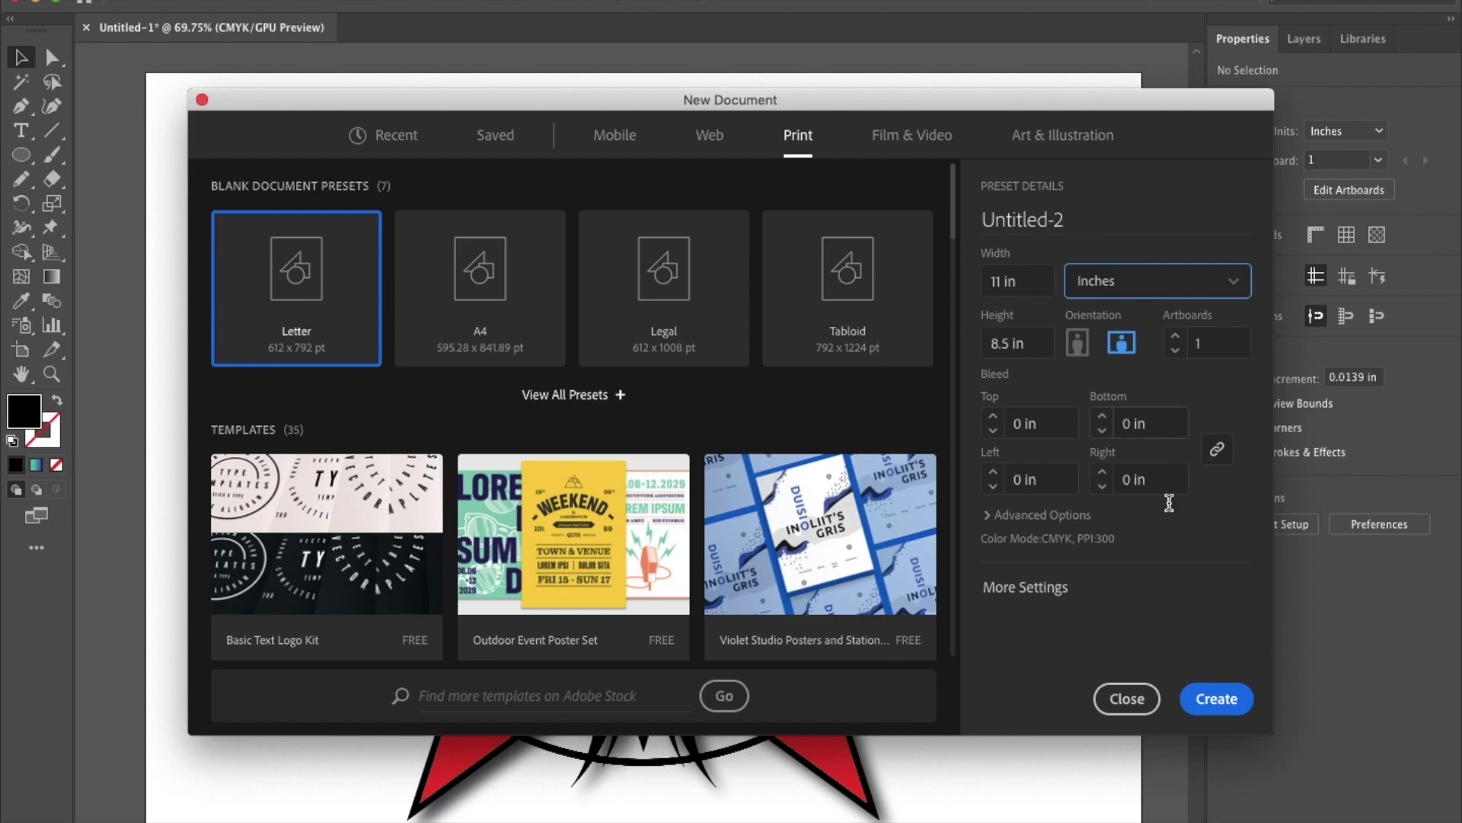
left_click(1206, 701)
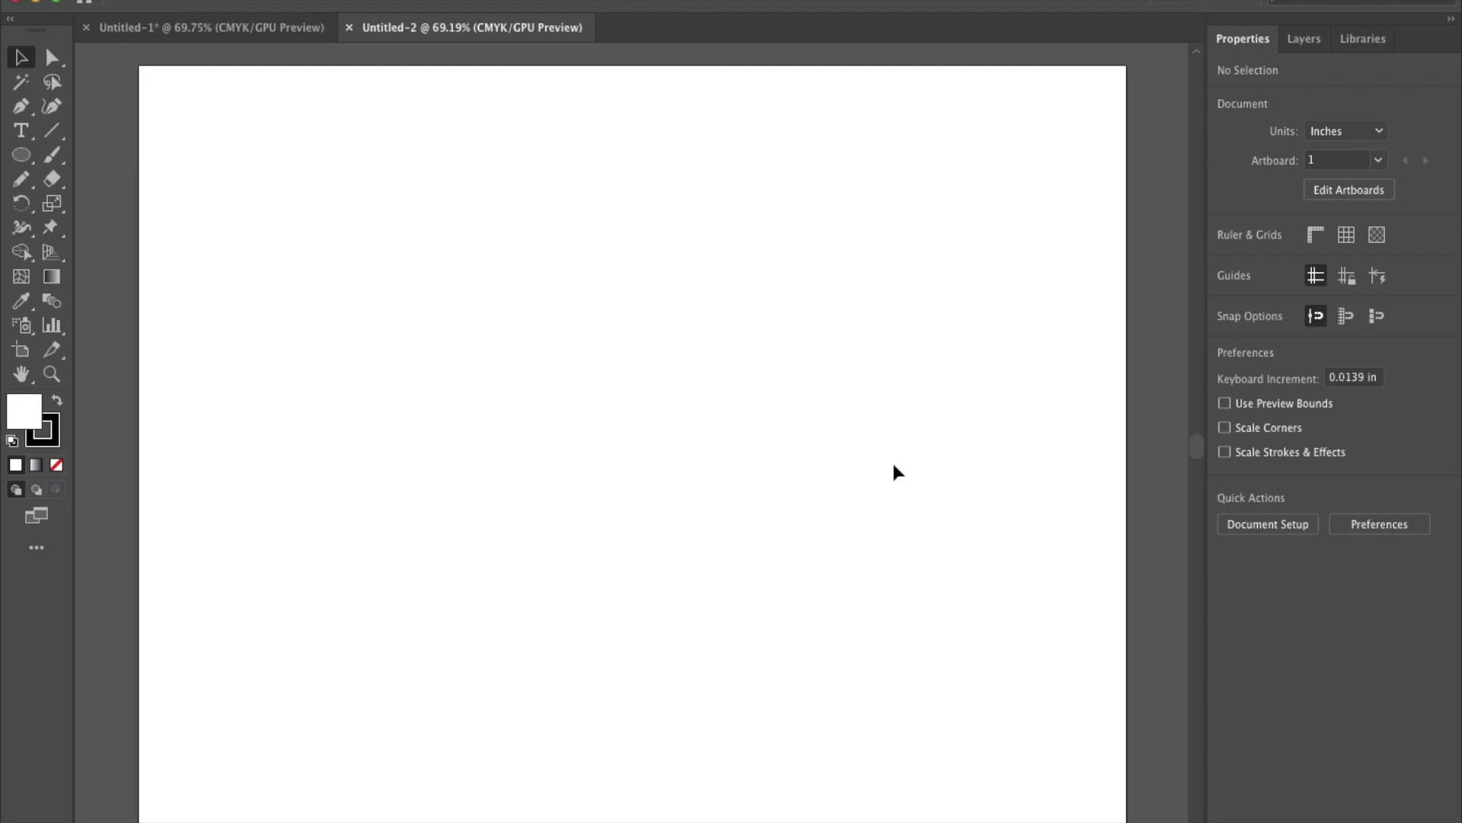
Step: Draw an upright, straight-armed five-pointed star about 8.11 by 7.71 in and move it to the middle of the artboard
left_click(21, 154)
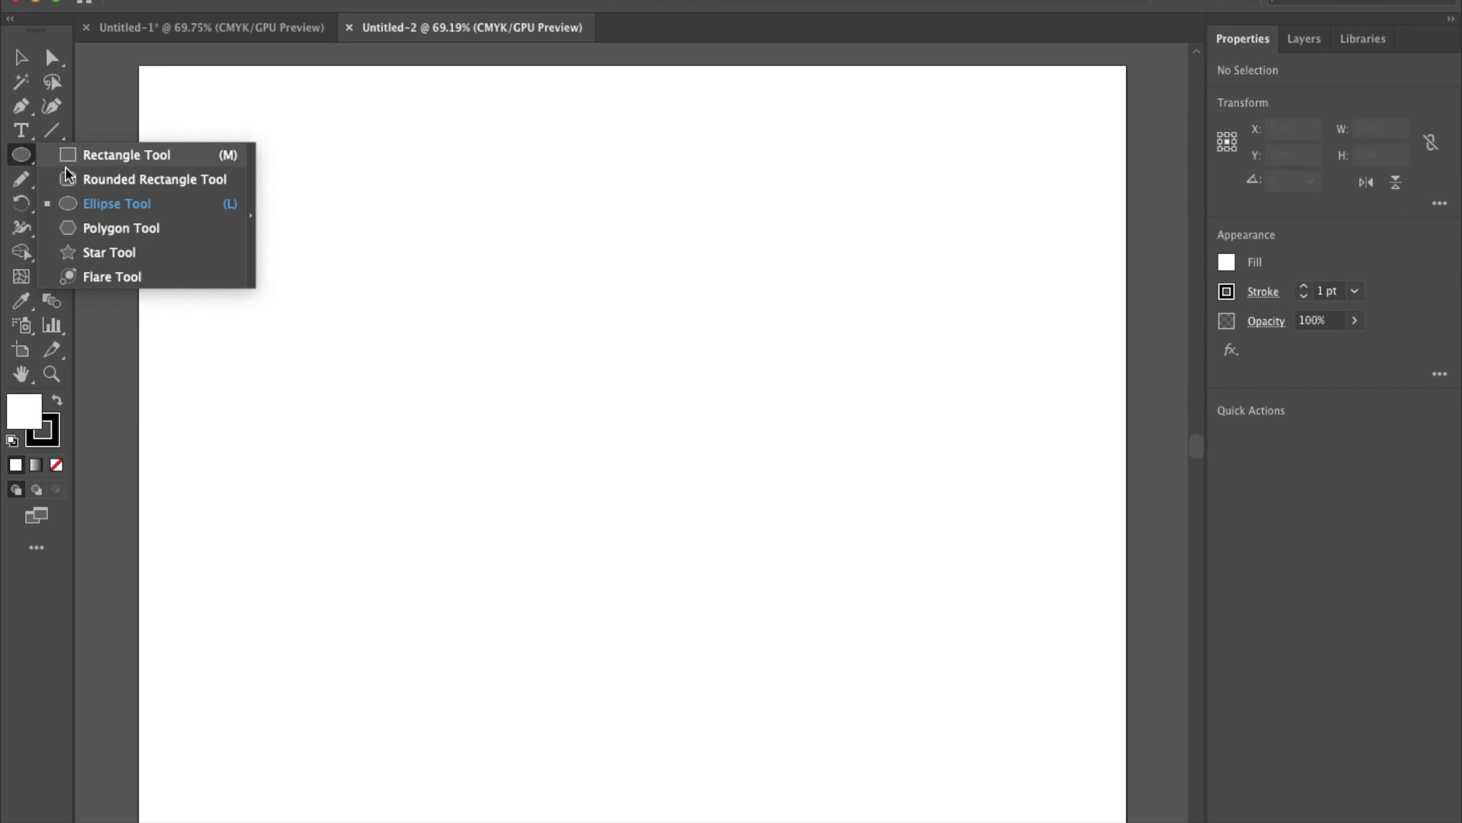
left_click(111, 252)
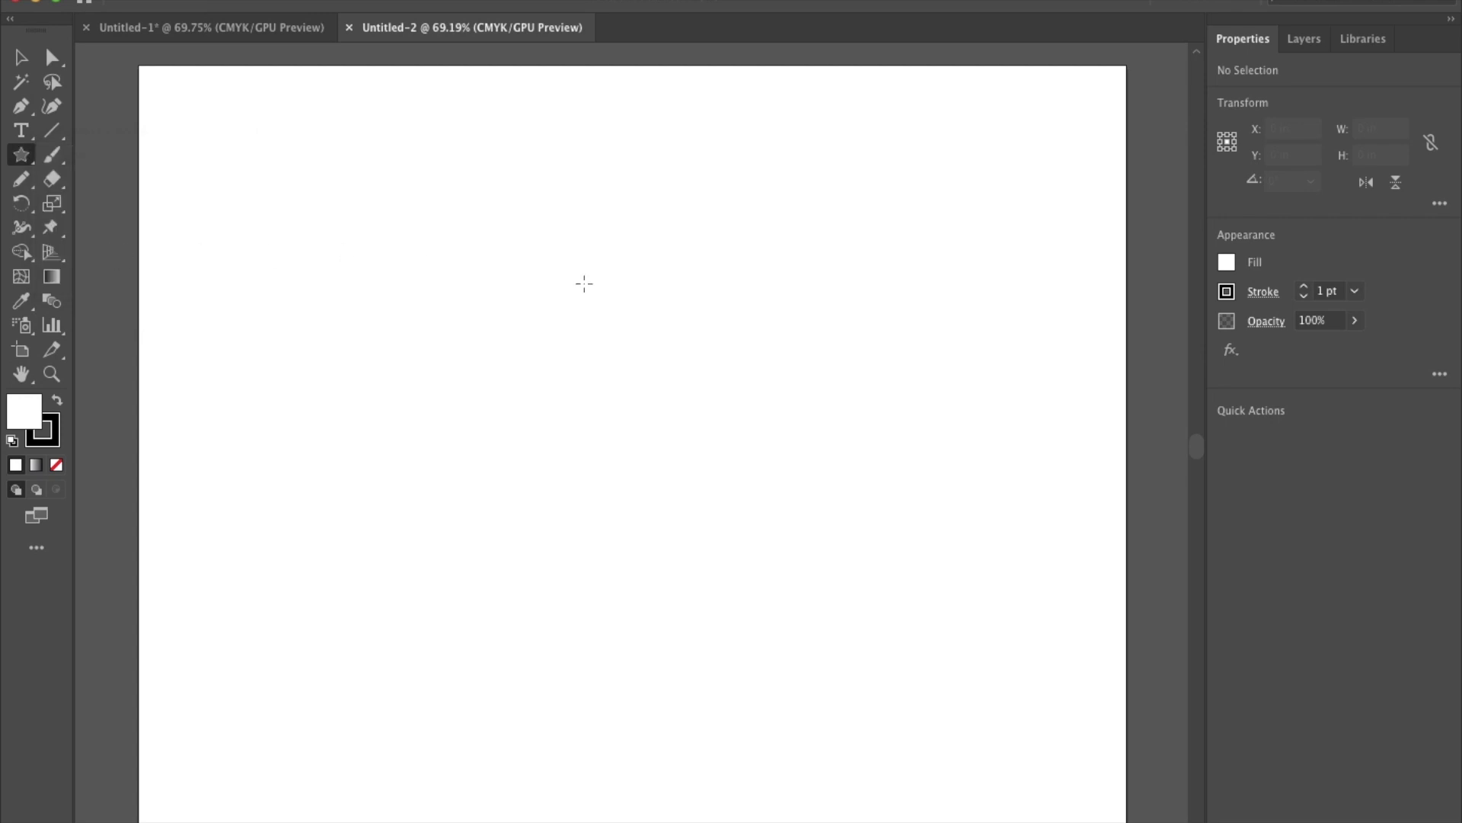
left_click_drag(577, 176, 794, 490)
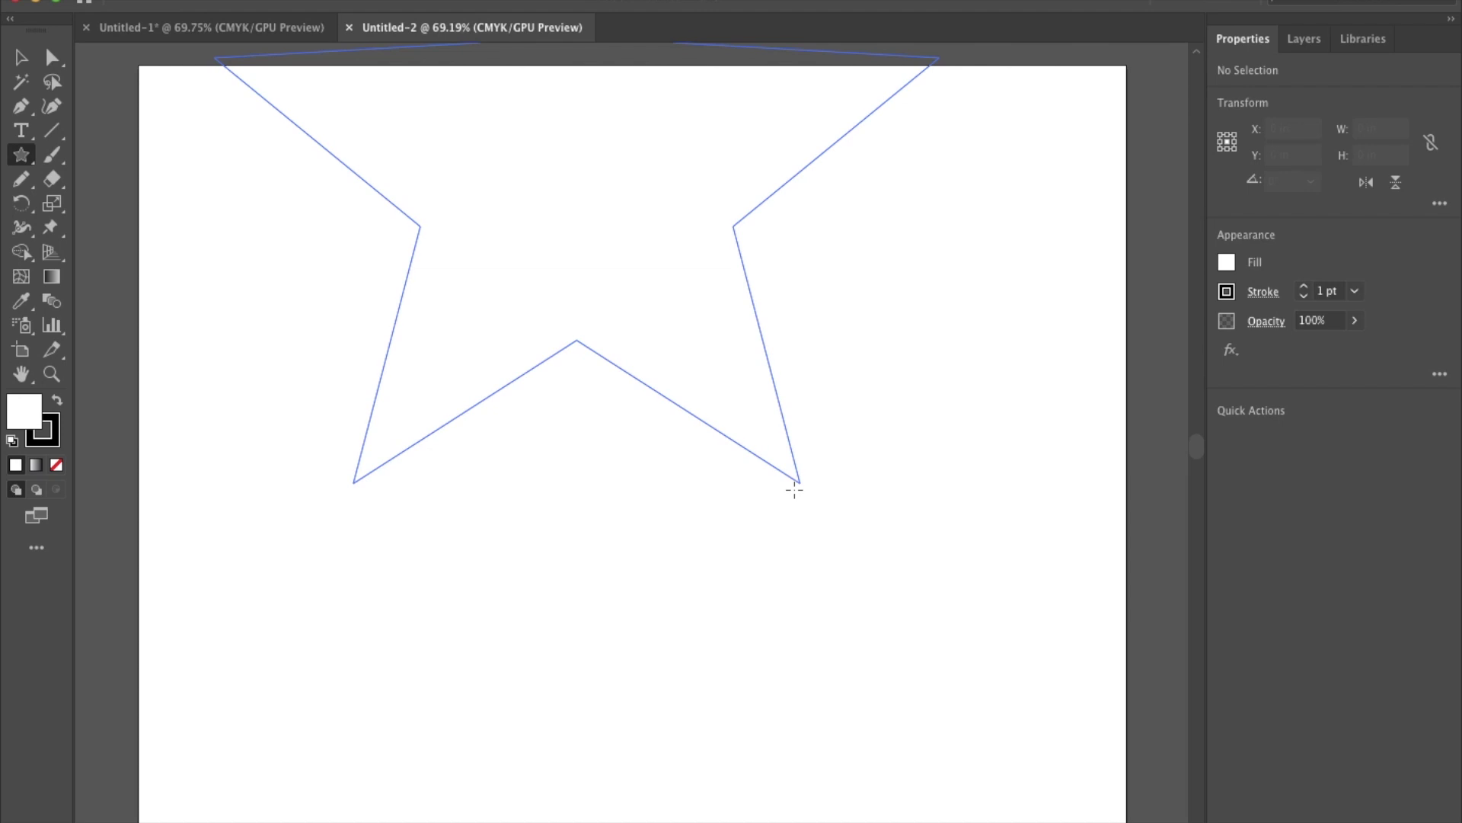
left_click_drag(794, 489, 795, 489)
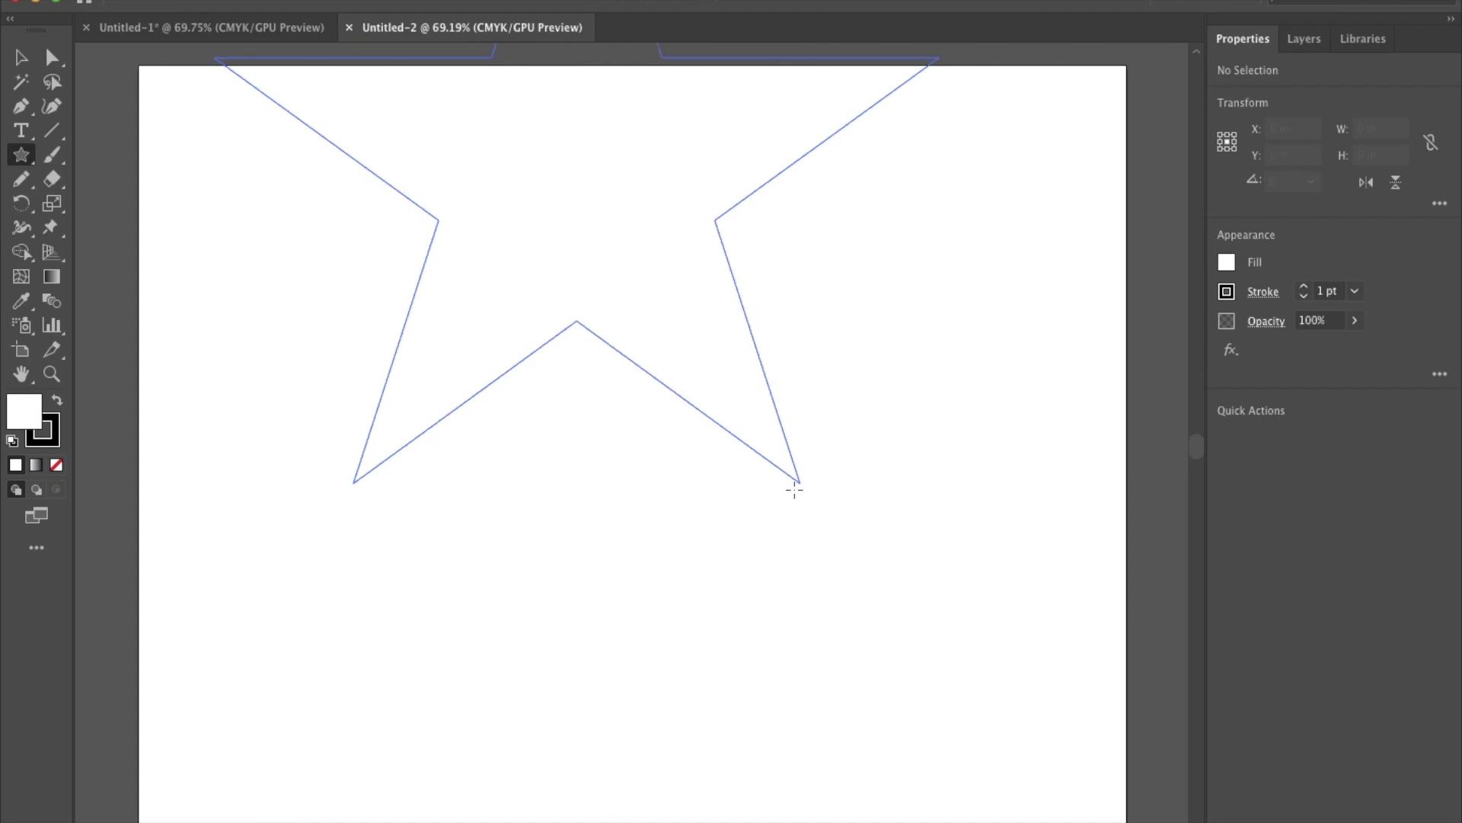
left_click_drag(794, 490, 797, 491)
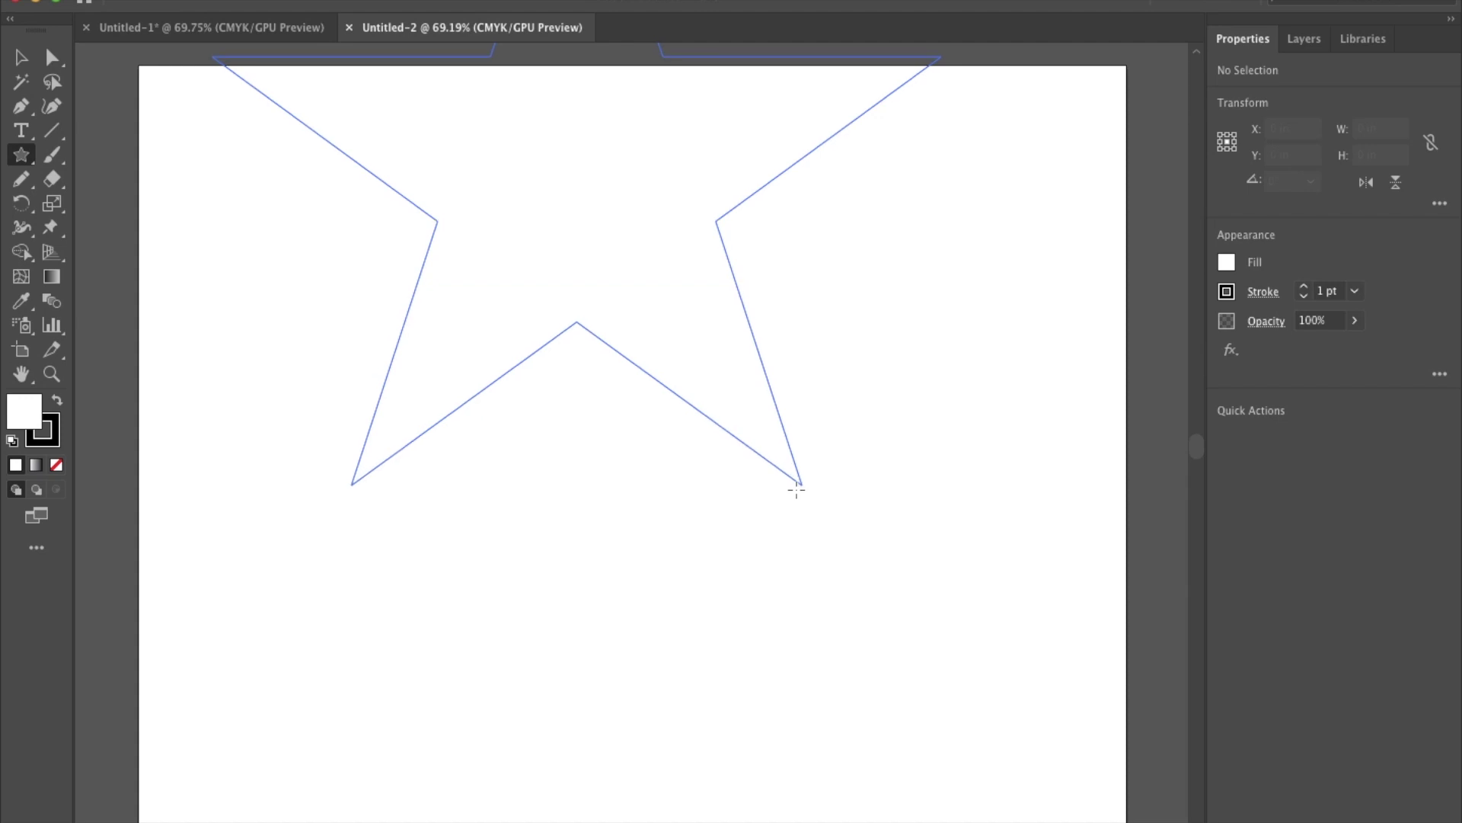
left_click_drag(796, 491, 797, 491)
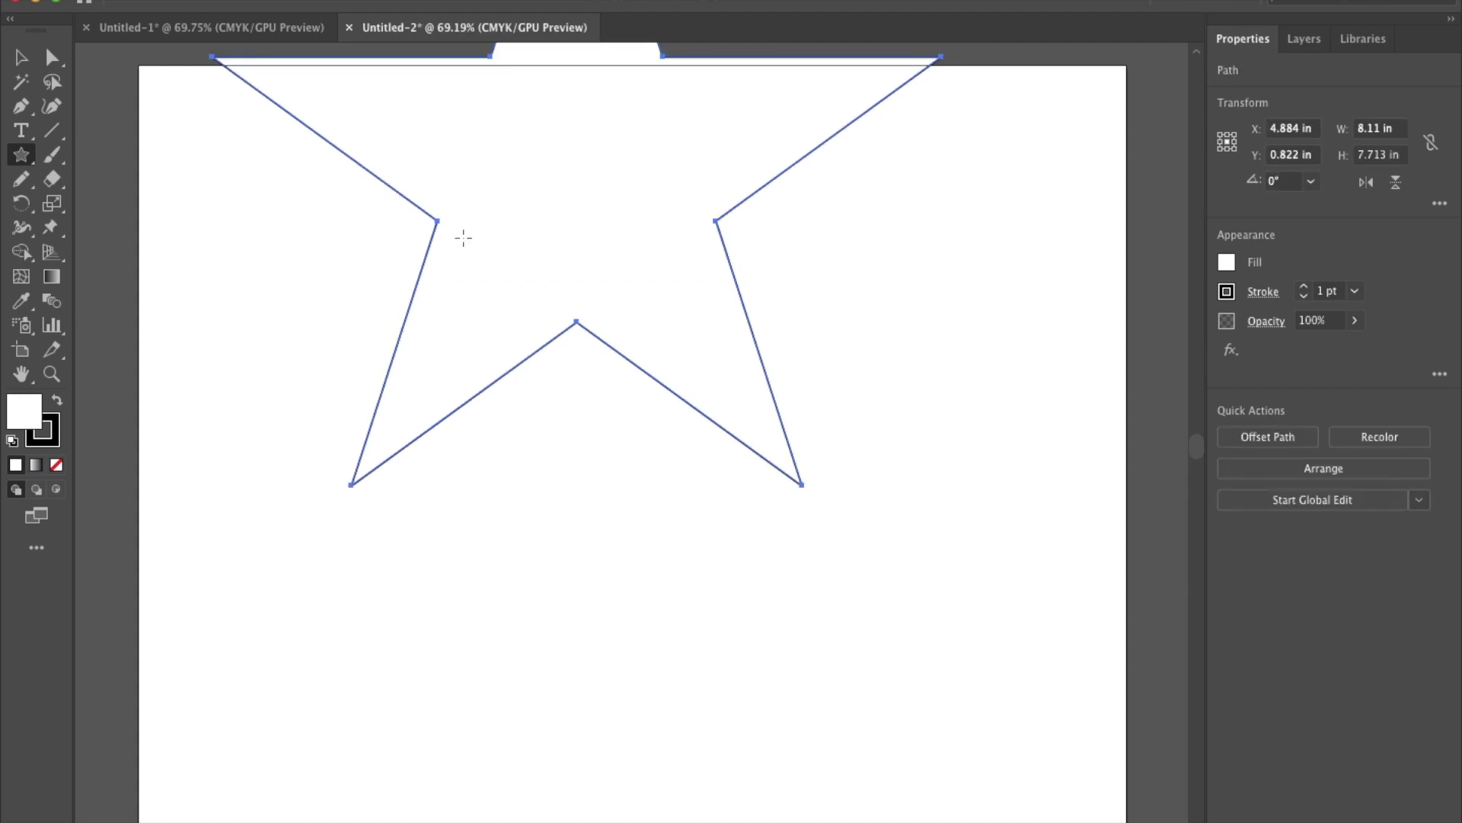
left_click(19, 60)
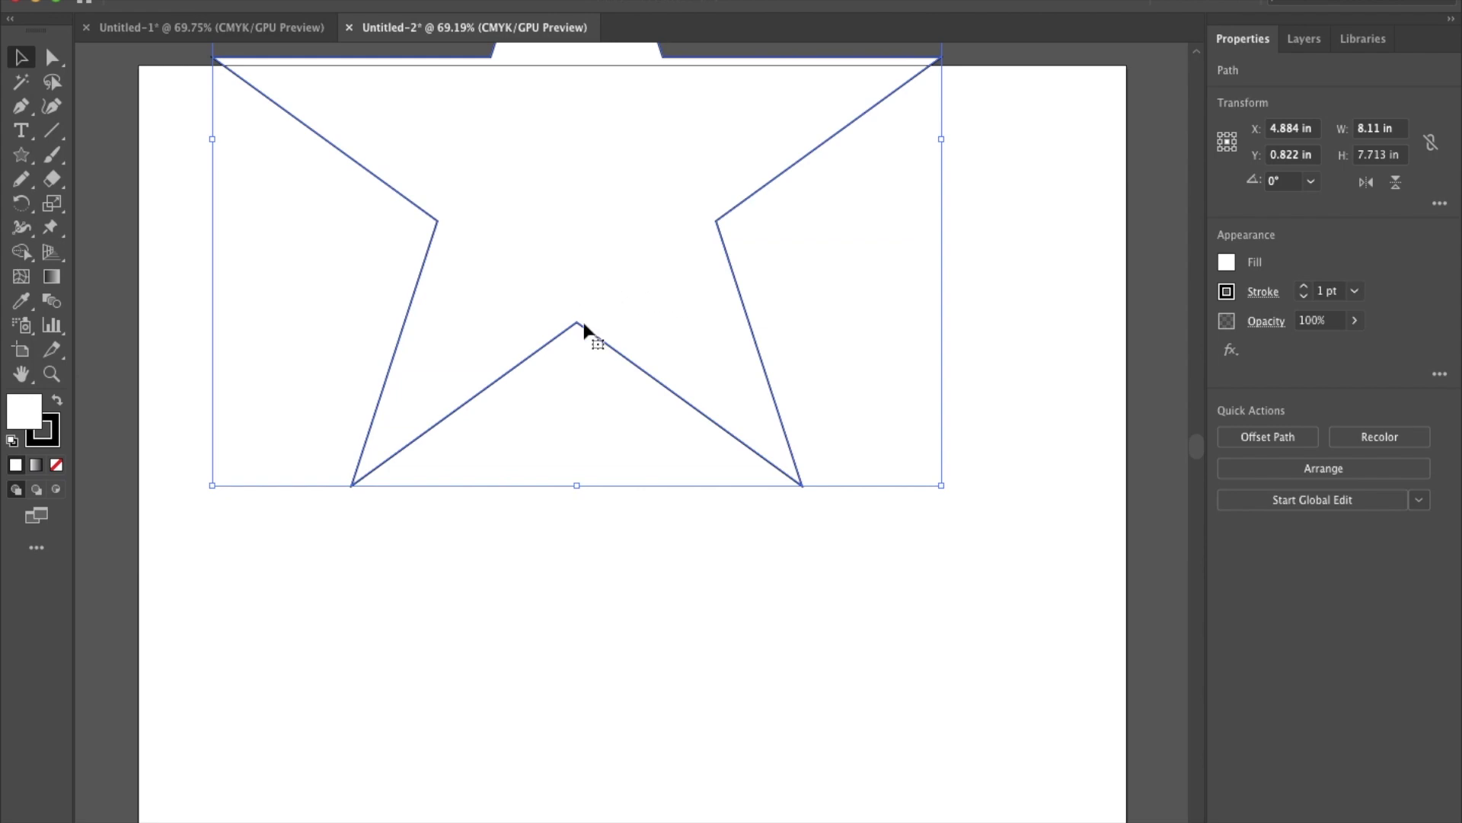
left_click_drag(595, 335, 648, 630)
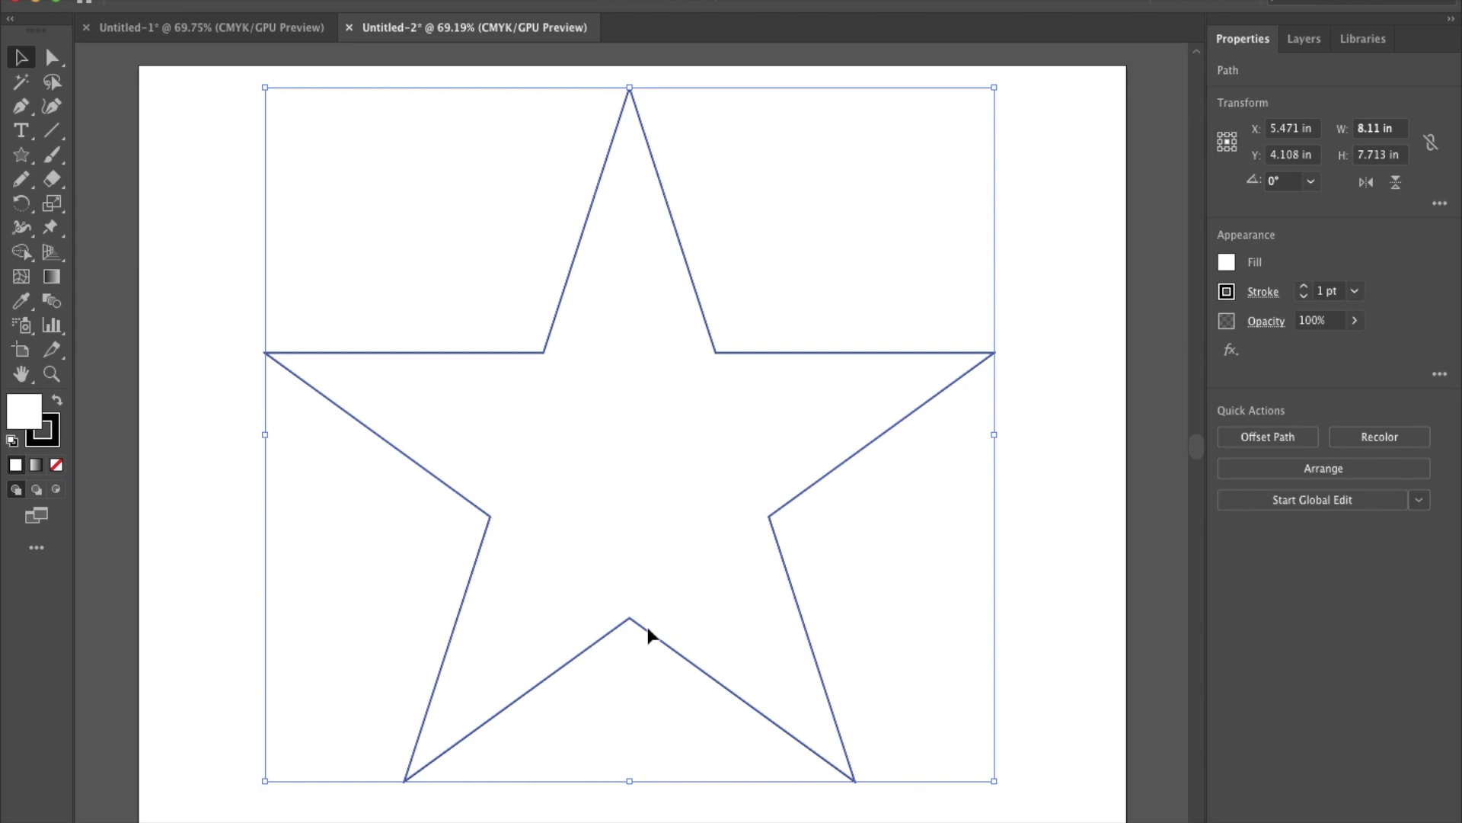
Step: Fill the star with CMYK Red and set its stroke weight to 5 pt
left_click(1226, 262)
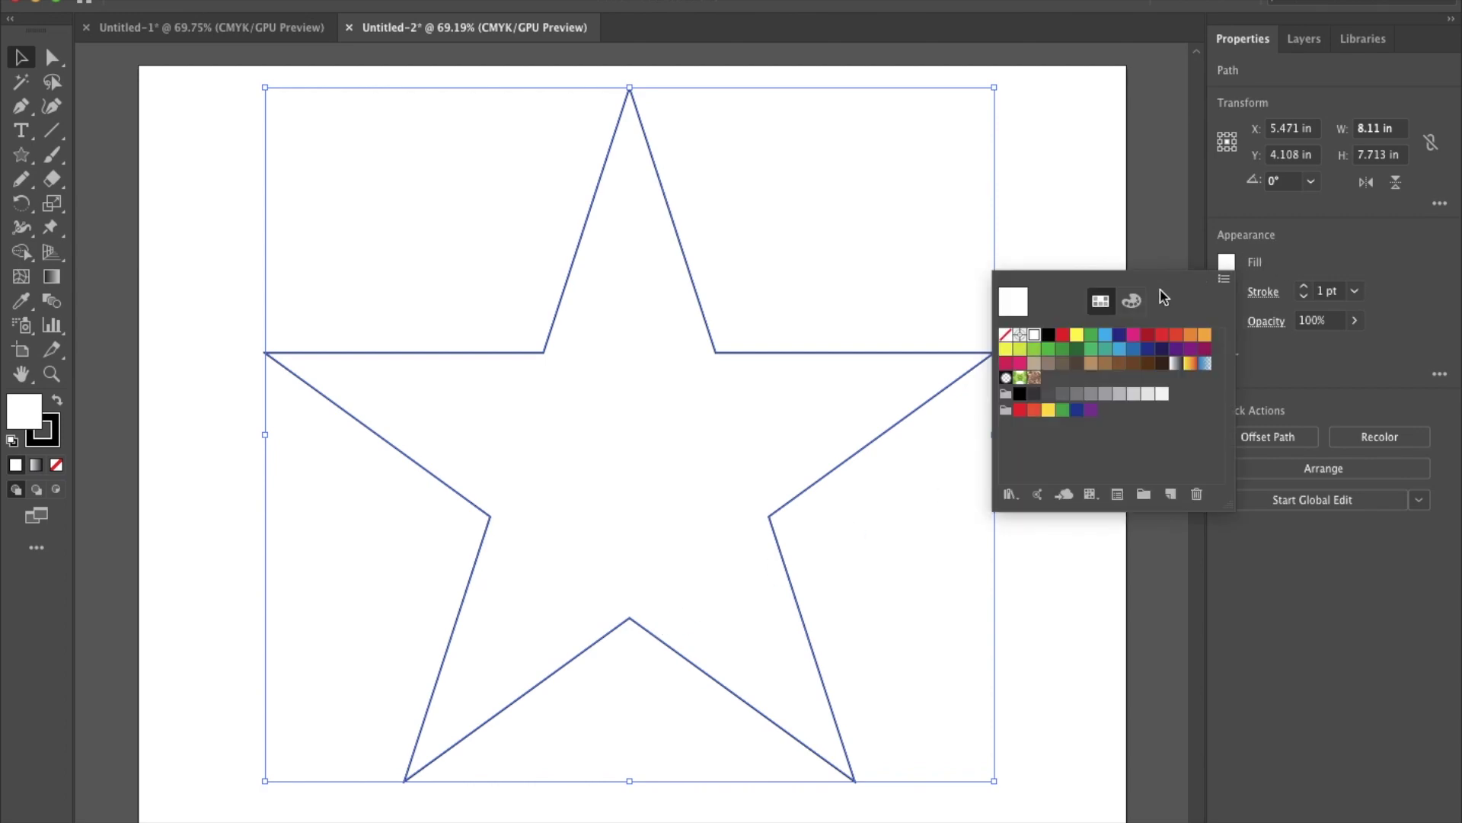
left_click(1064, 336)
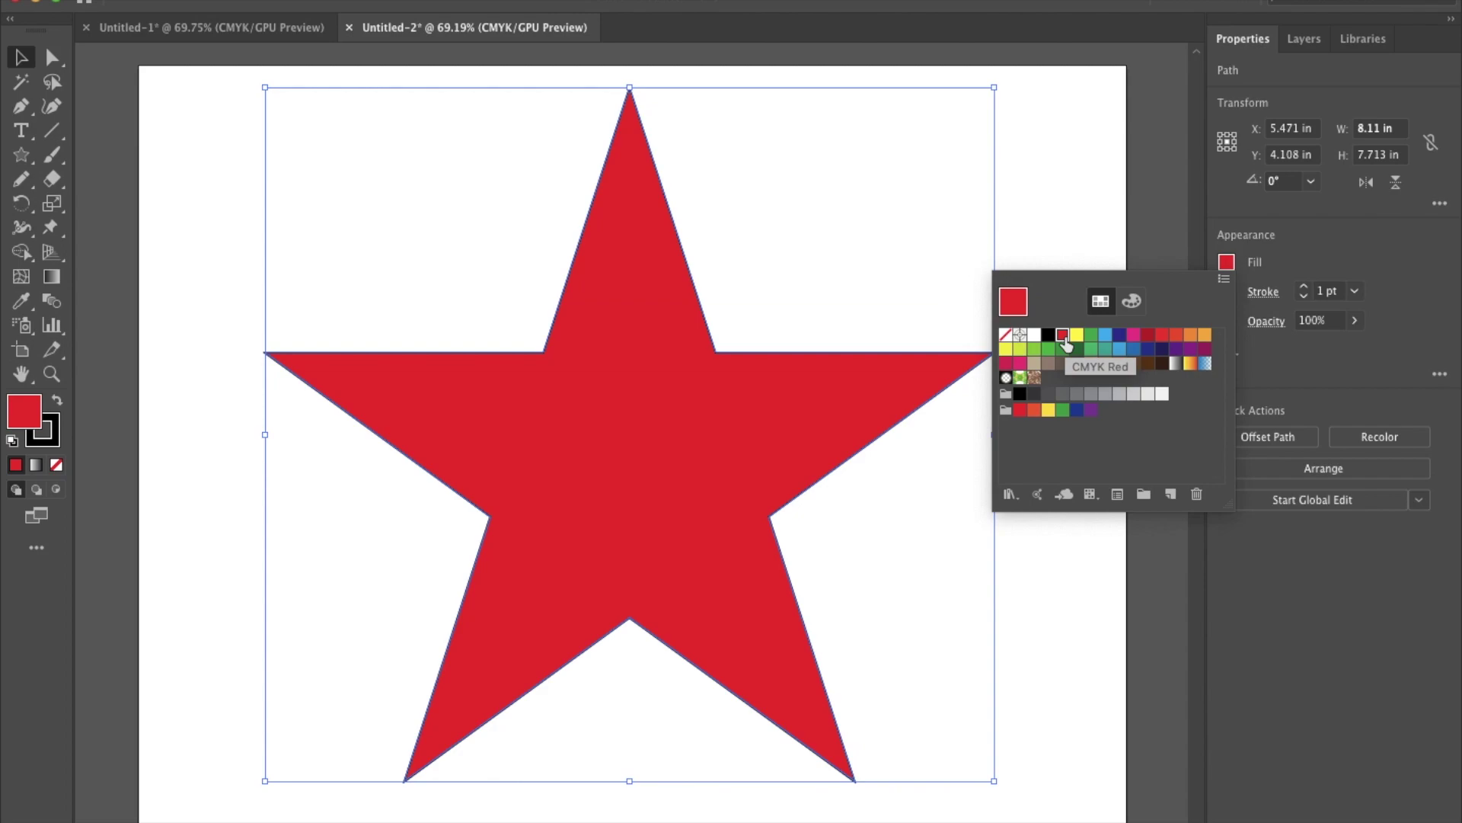
left_click(1168, 225)
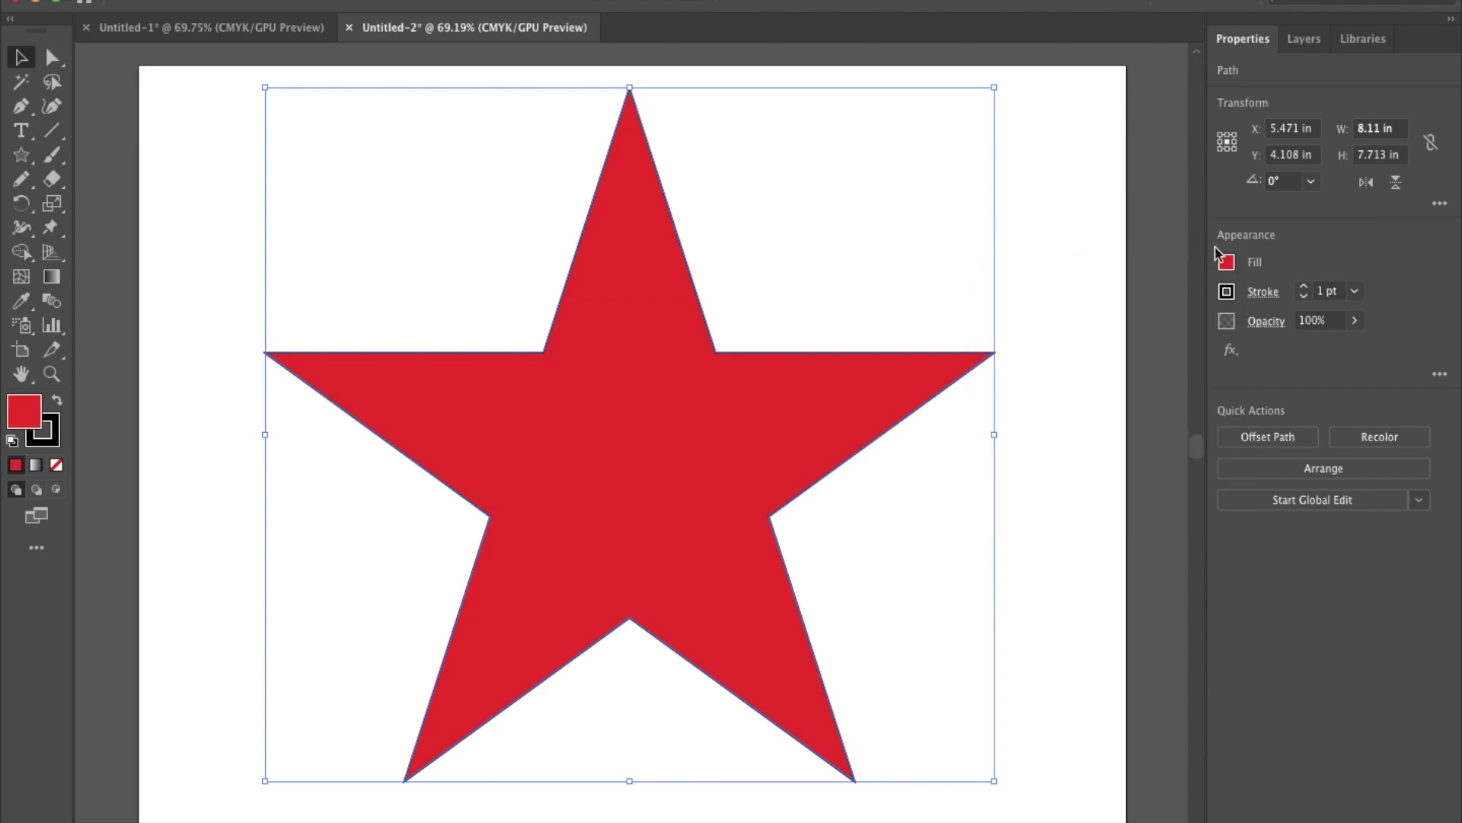
left_click(1304, 287)
left_click(1304, 286)
left_click(1304, 287)
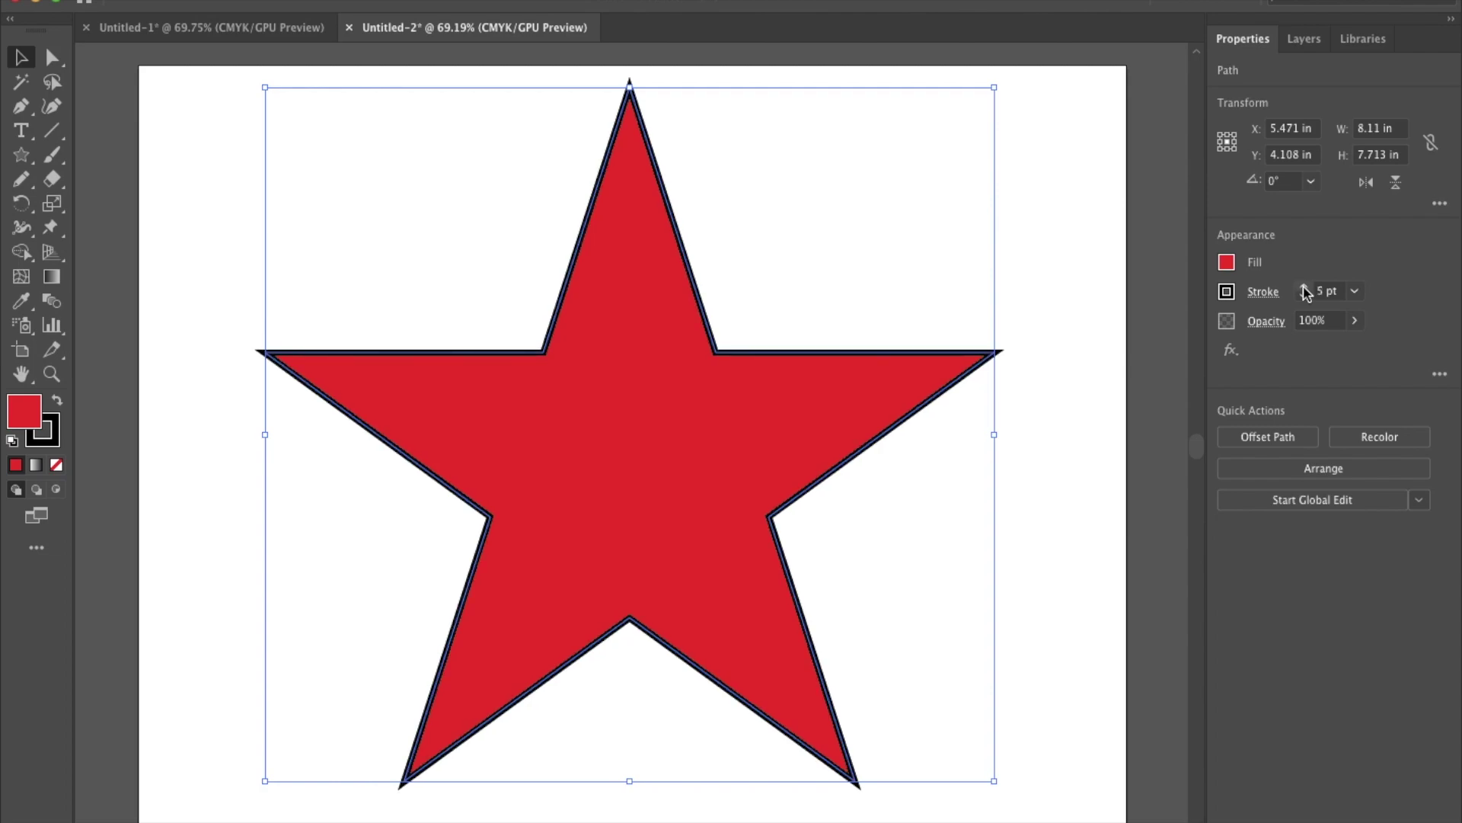
Step: Center the star horizontally and vertically on the artboard using the Align options, then deselect it
left_click(559, 4)
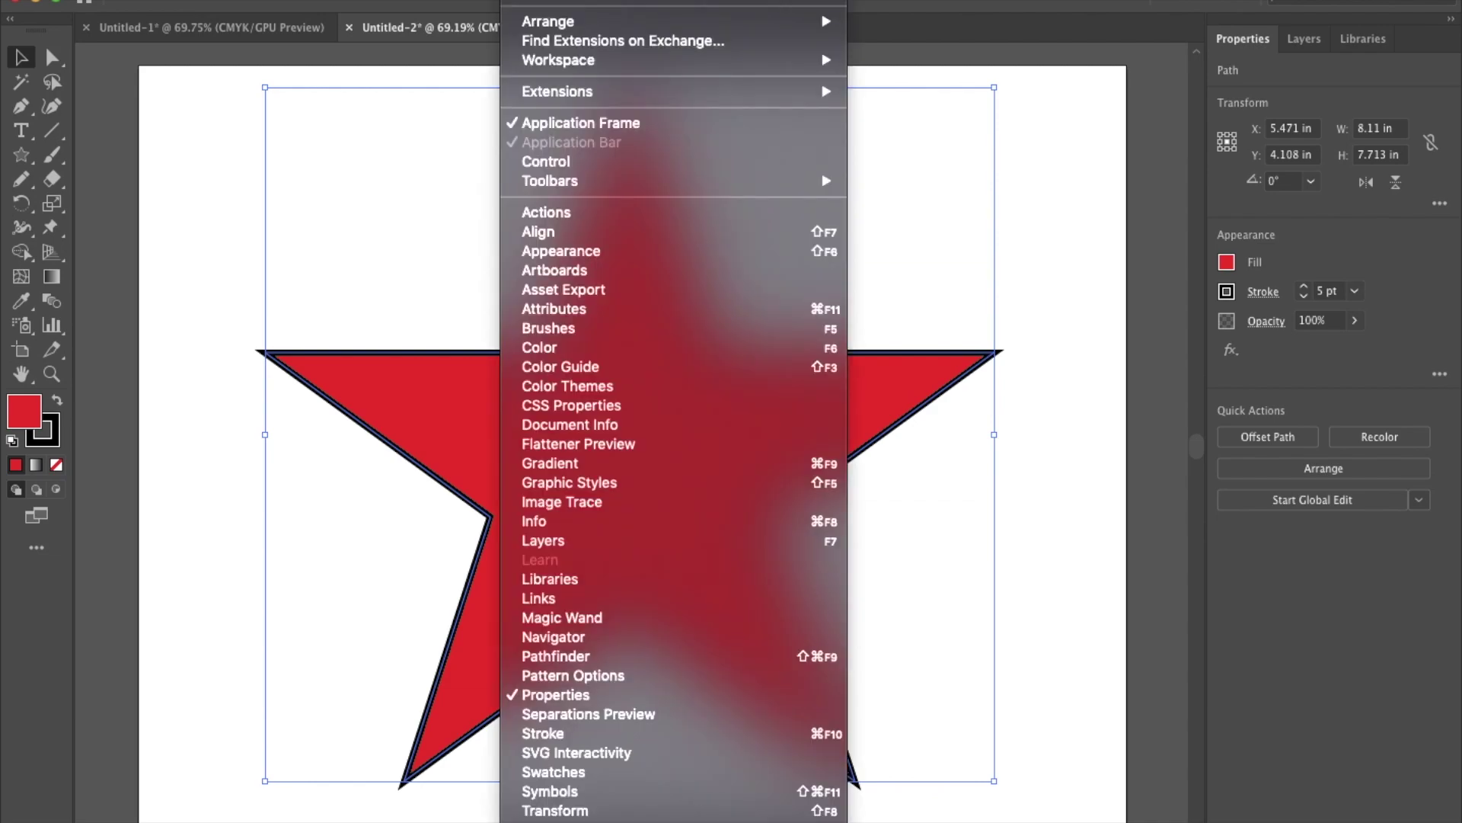
left_click(558, 239)
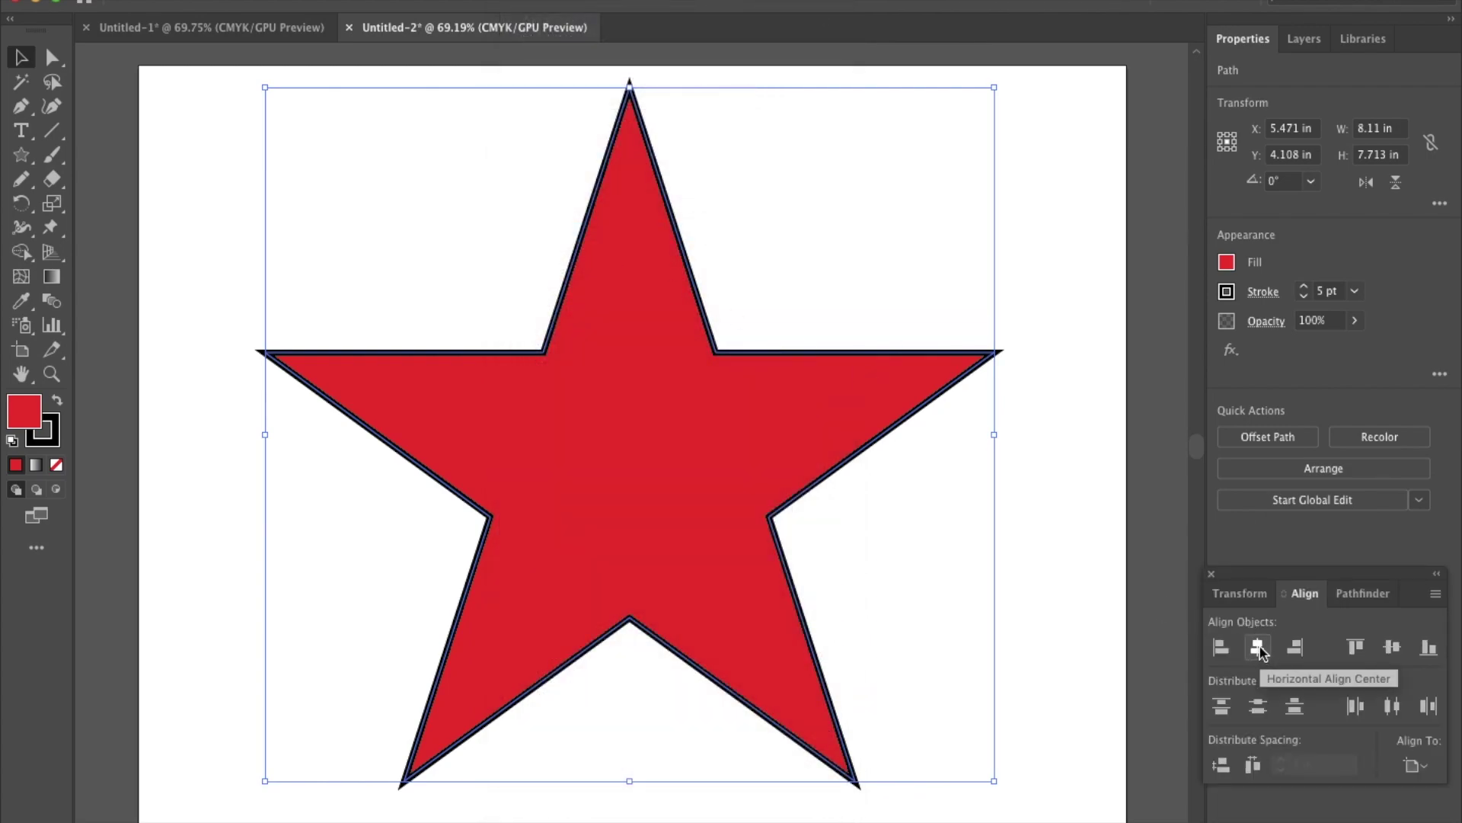
left_click(1413, 762)
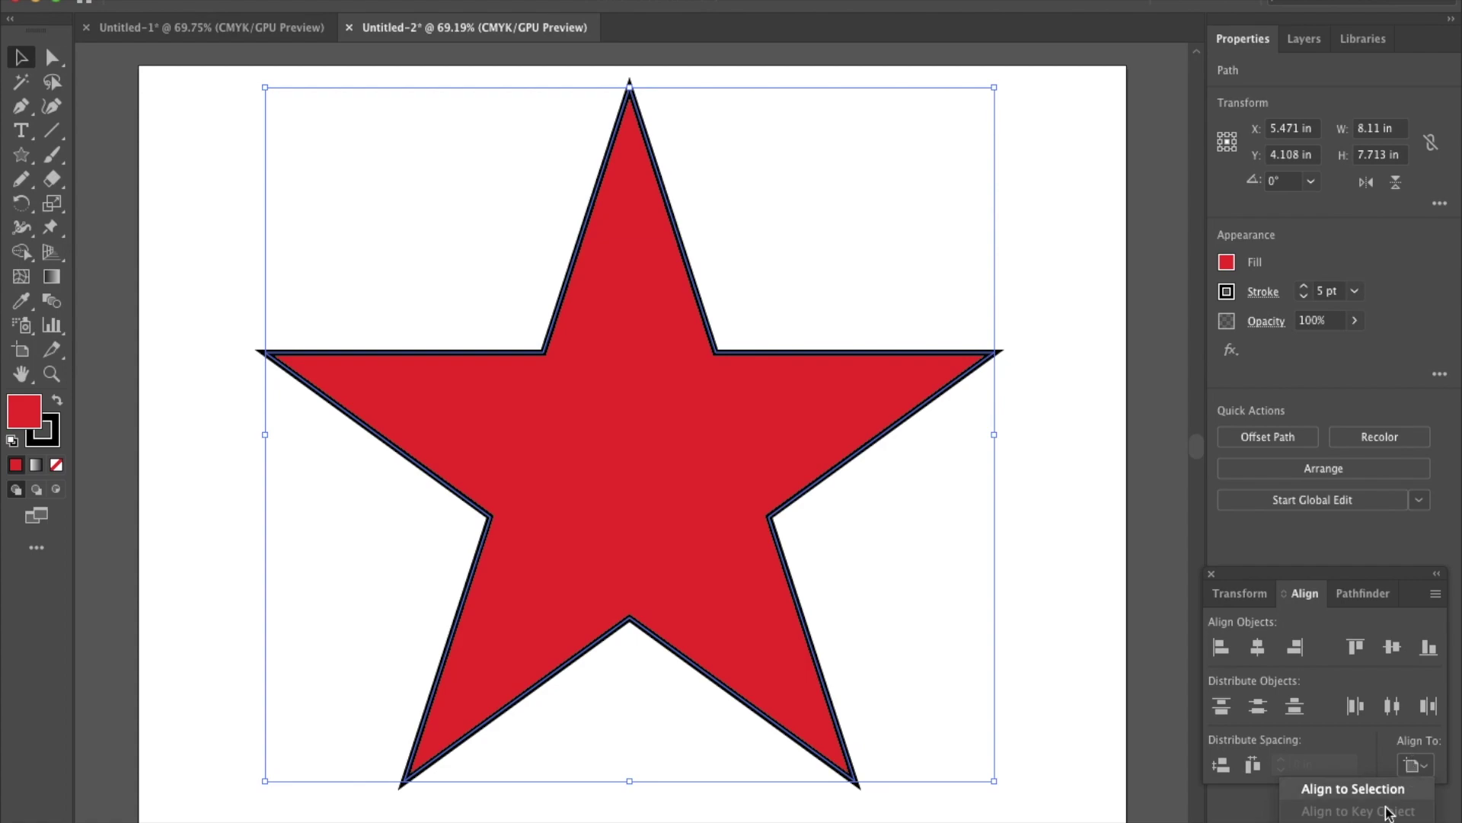
left_click(1371, 788)
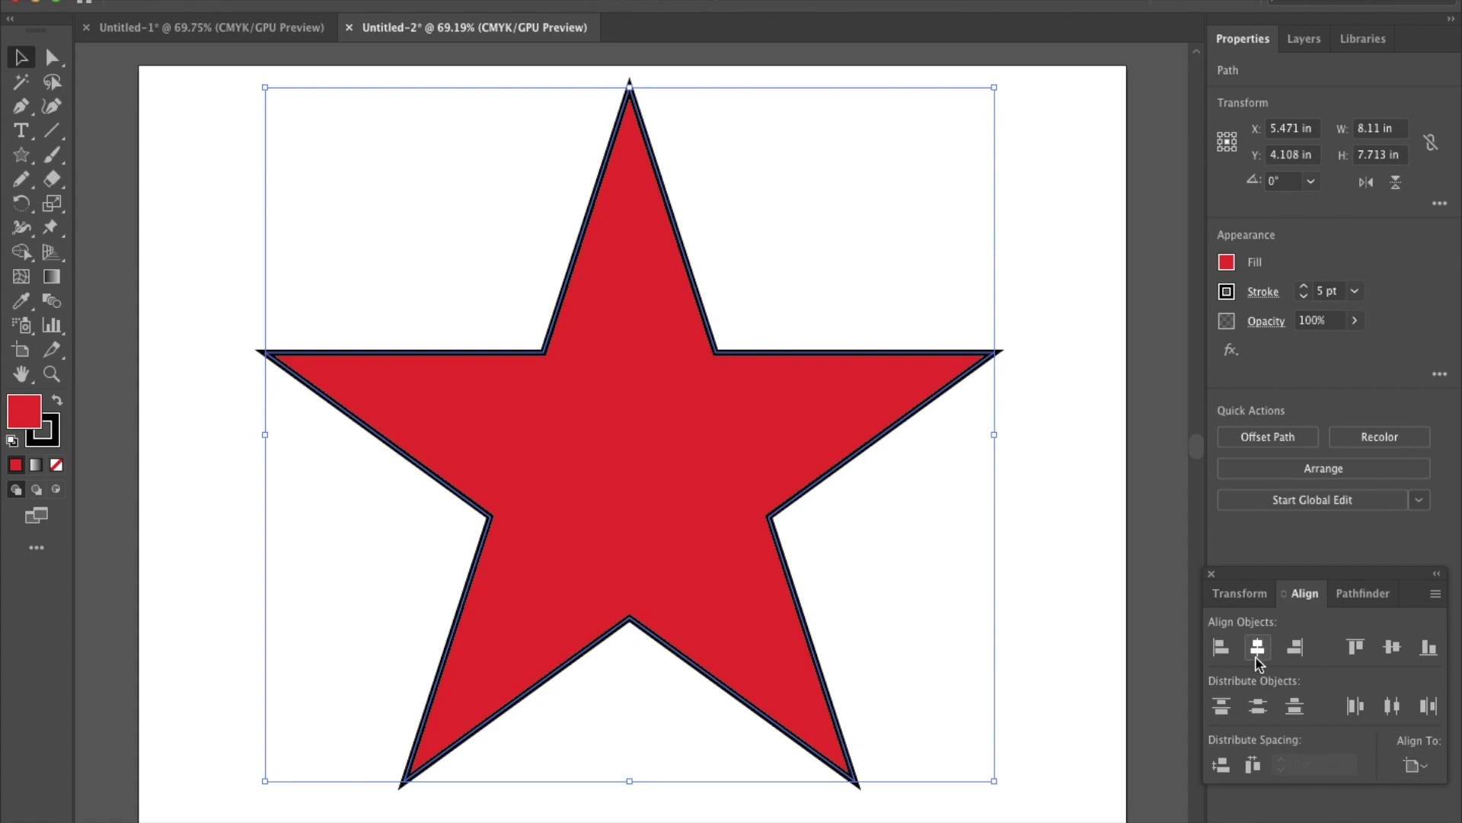
left_click(1257, 655)
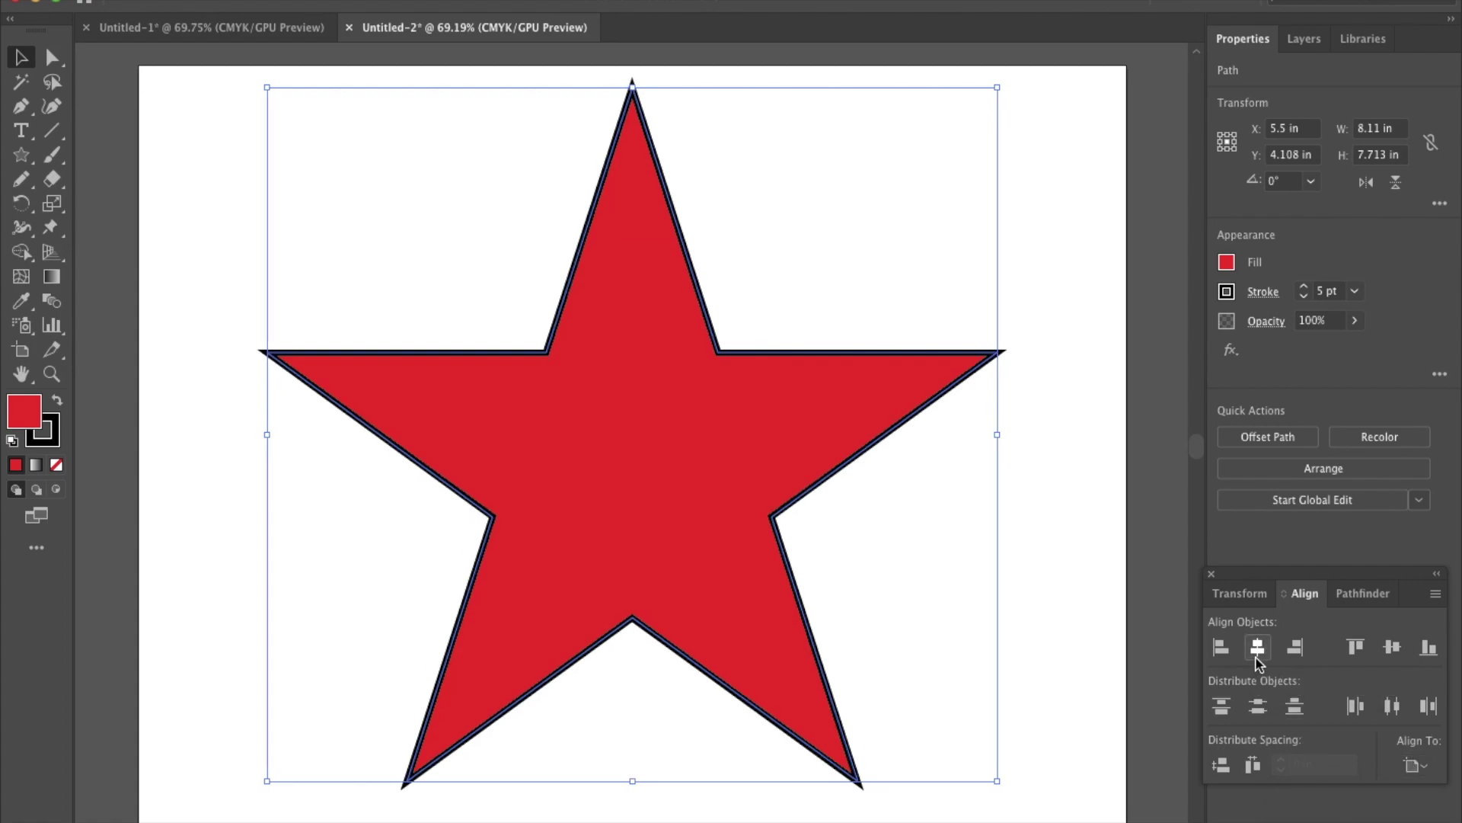
left_click(1394, 649)
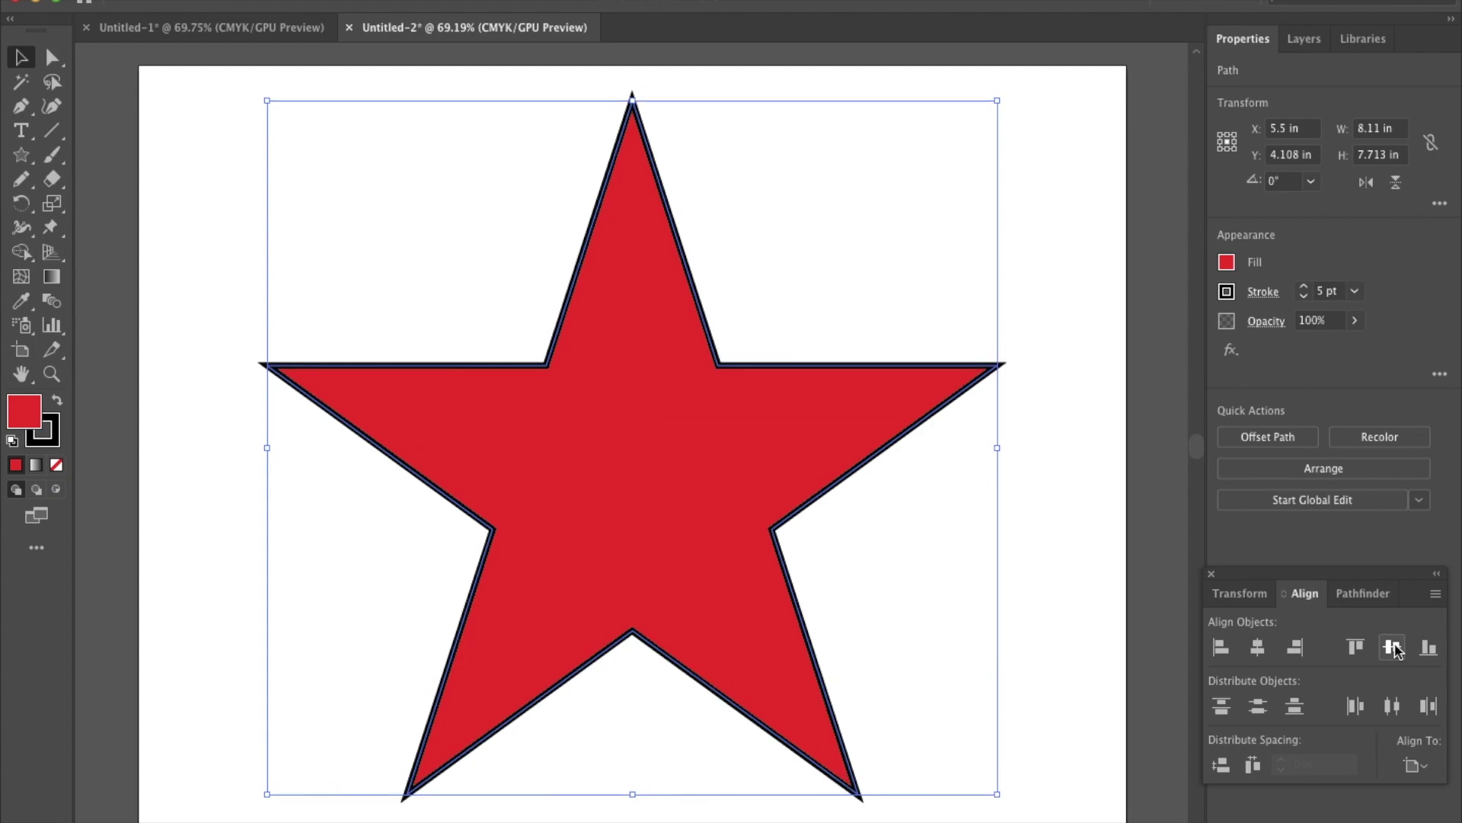
left_click(1090, 507)
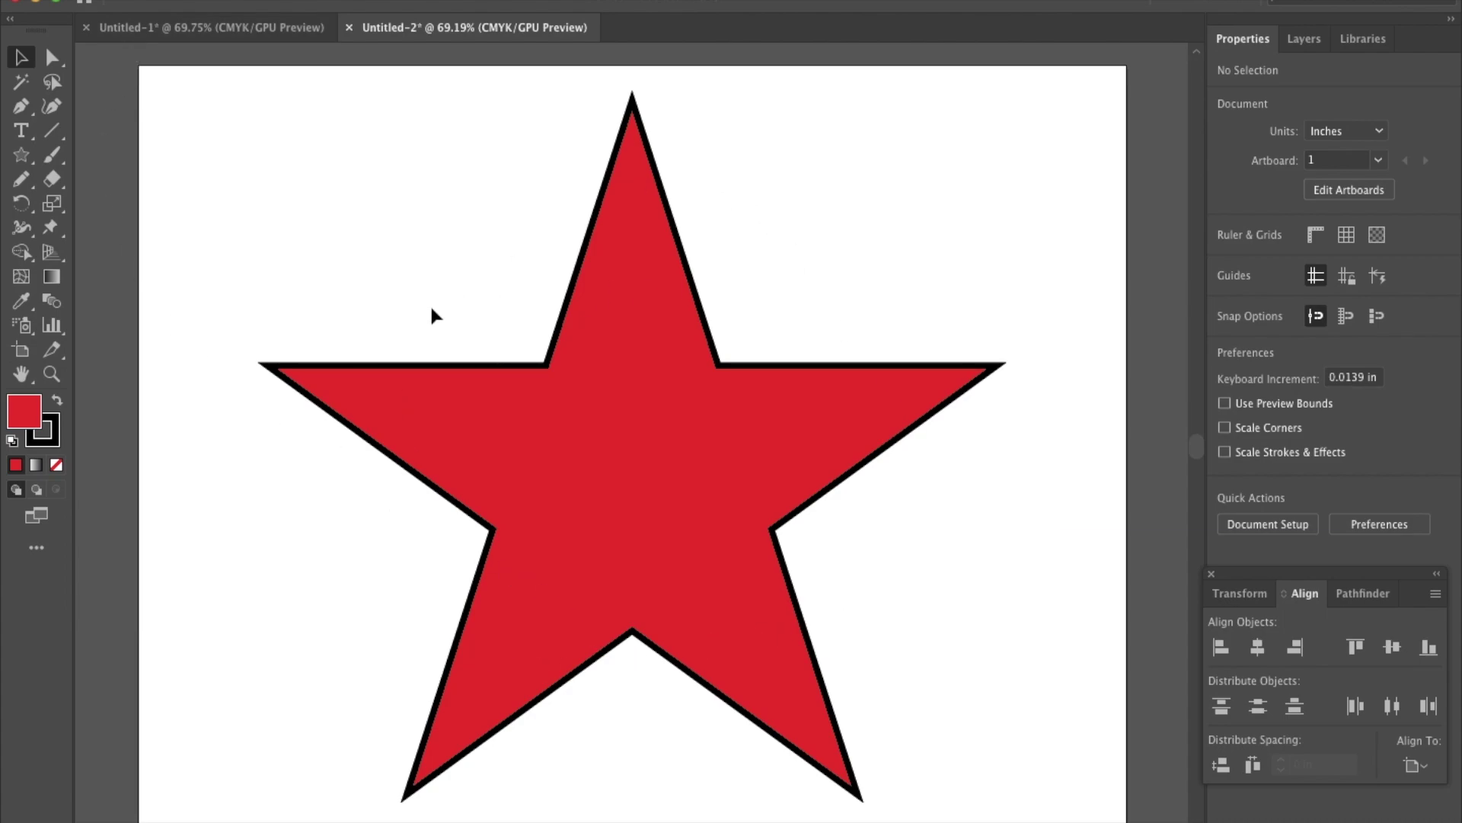
Step: Draw a circle about 6.56 in in diameter over the star and center it horizontally and vertically on the artboard
left_click(17, 160)
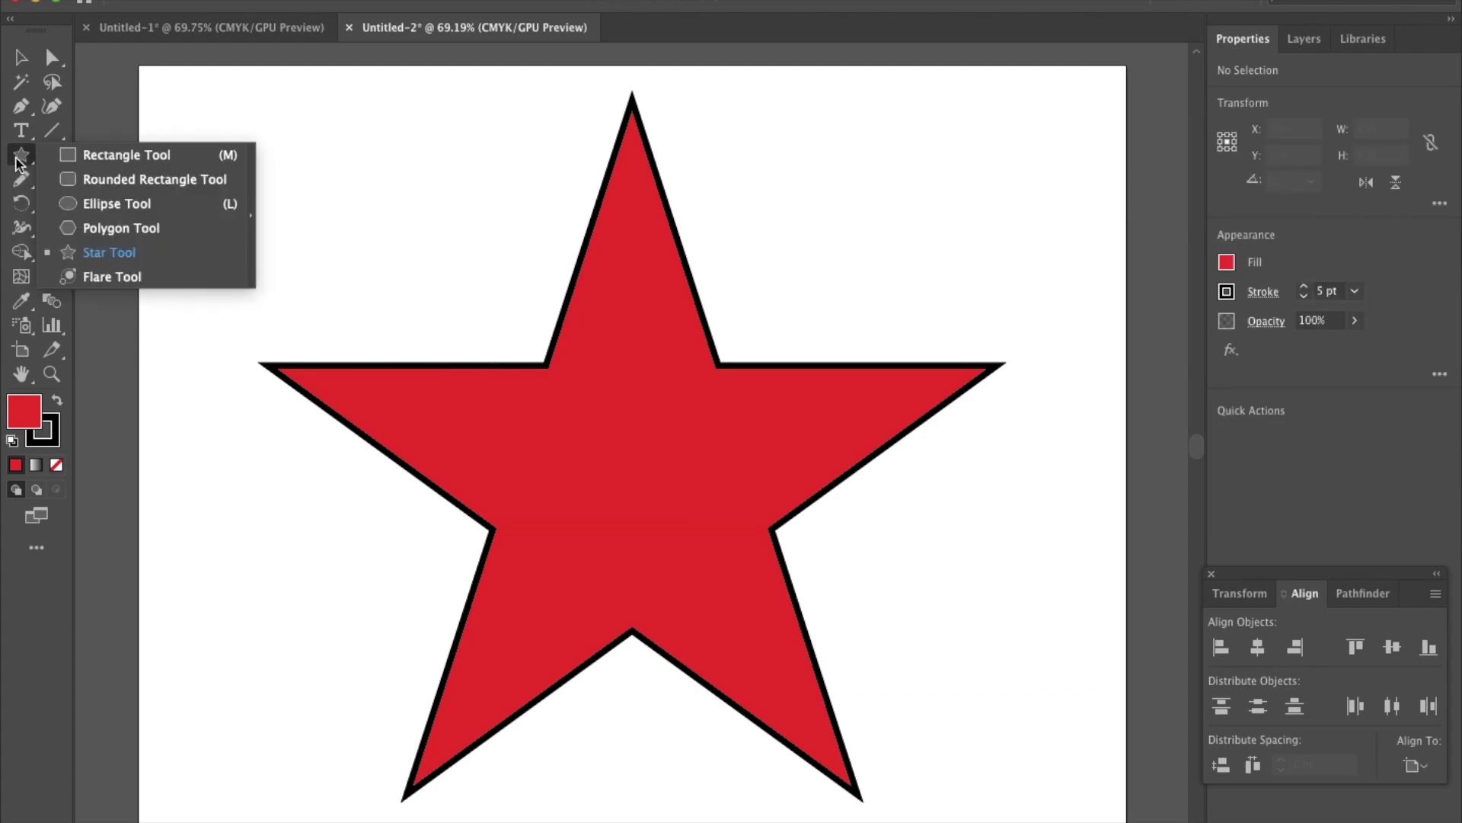
left_click(124, 208)
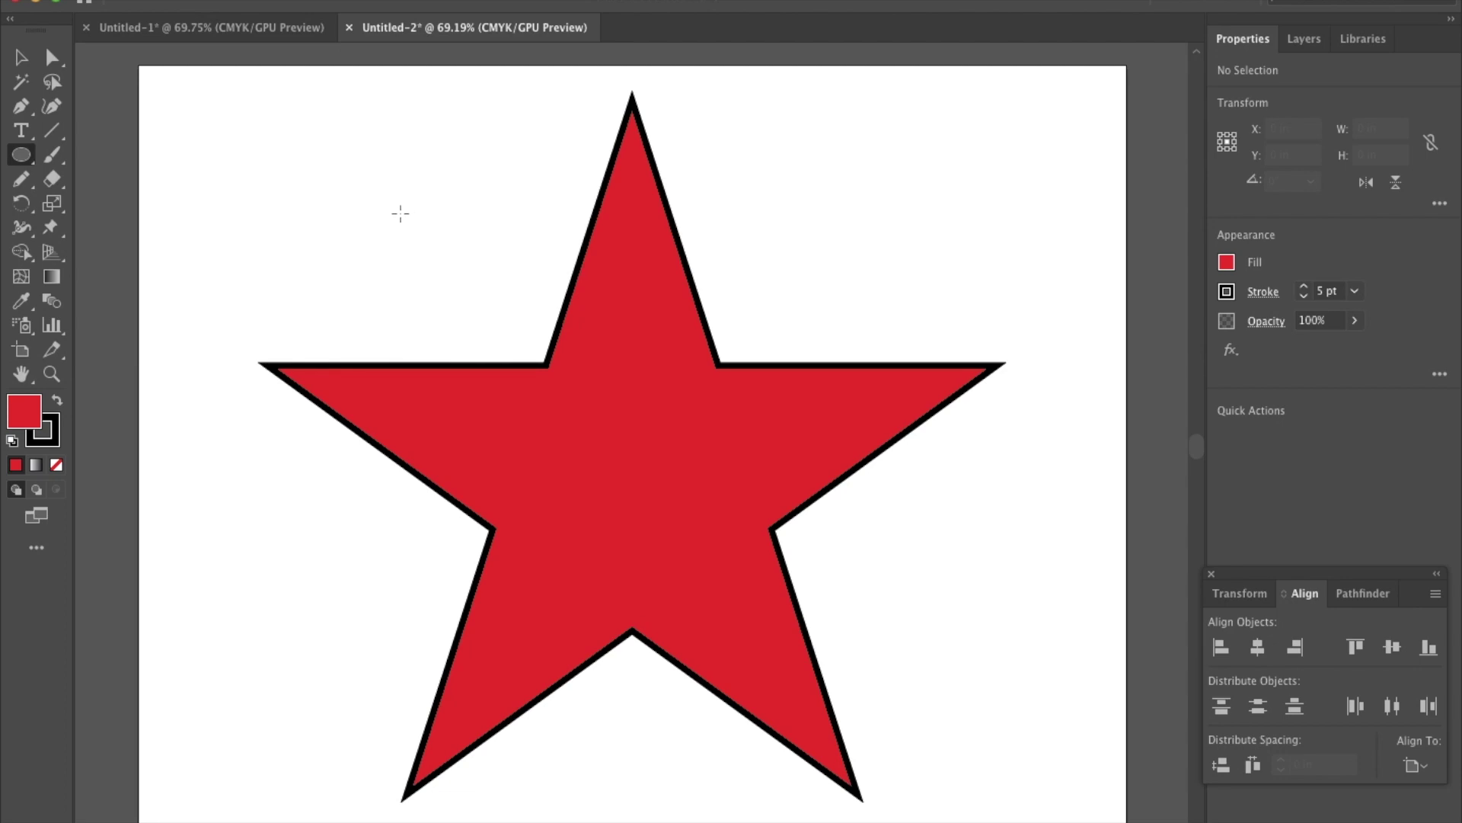
left_click_drag(398, 206, 968, 796)
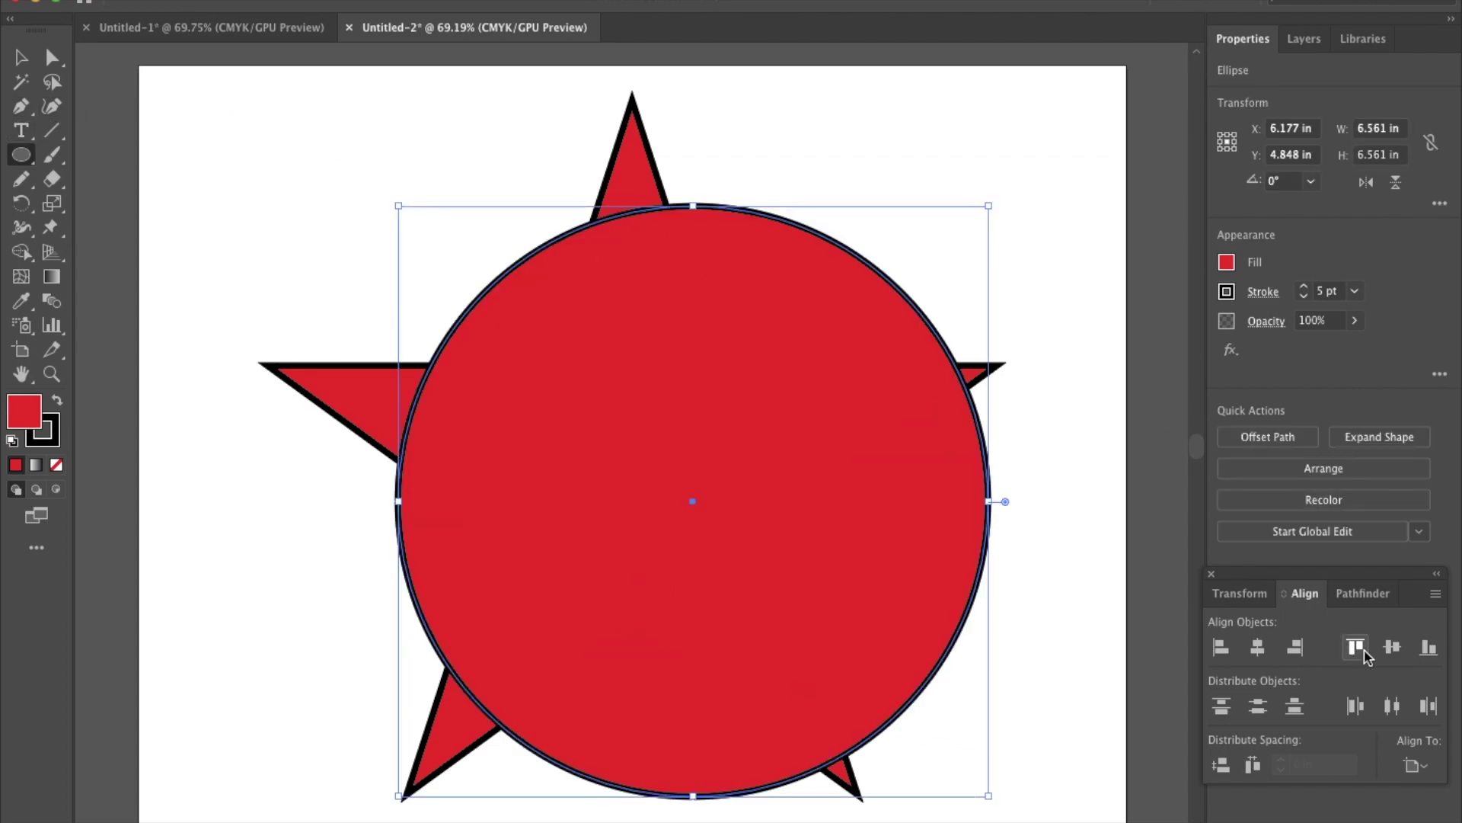
left_click(1257, 649)
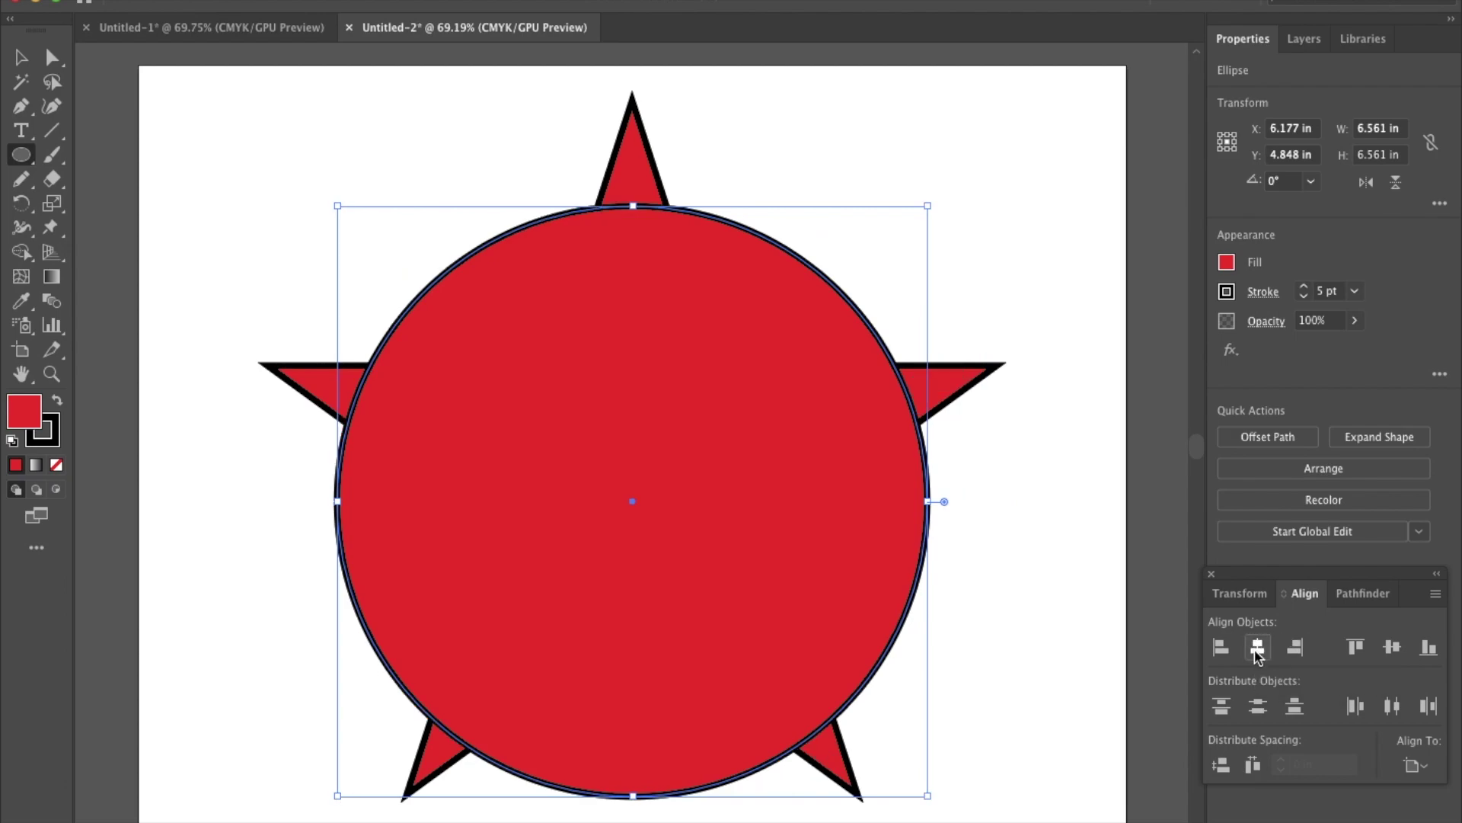
left_click(1391, 649)
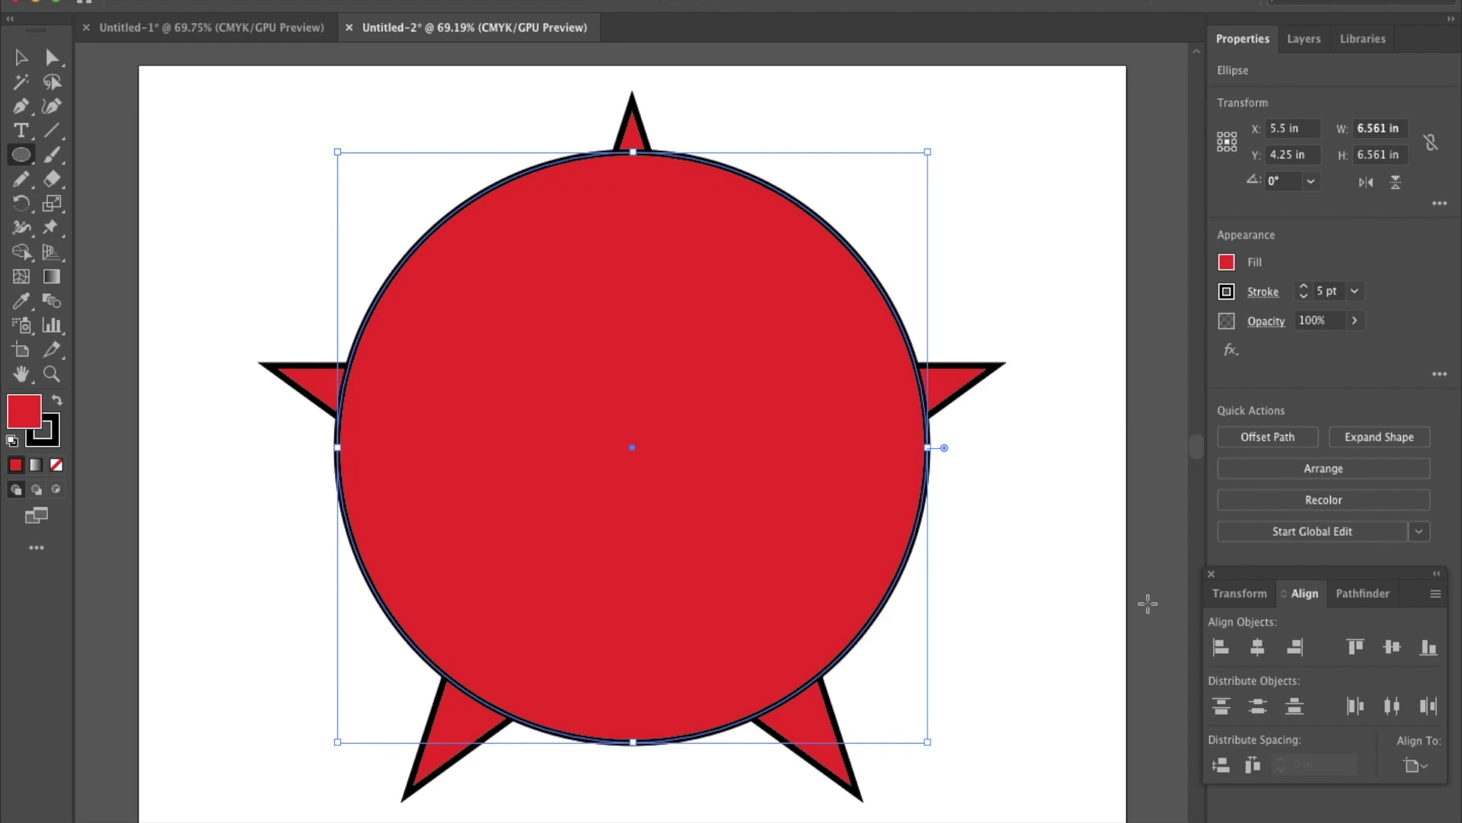
Step: Set the circle's fill to None, leaving only its outline, and deselect it
left_click(1226, 263)
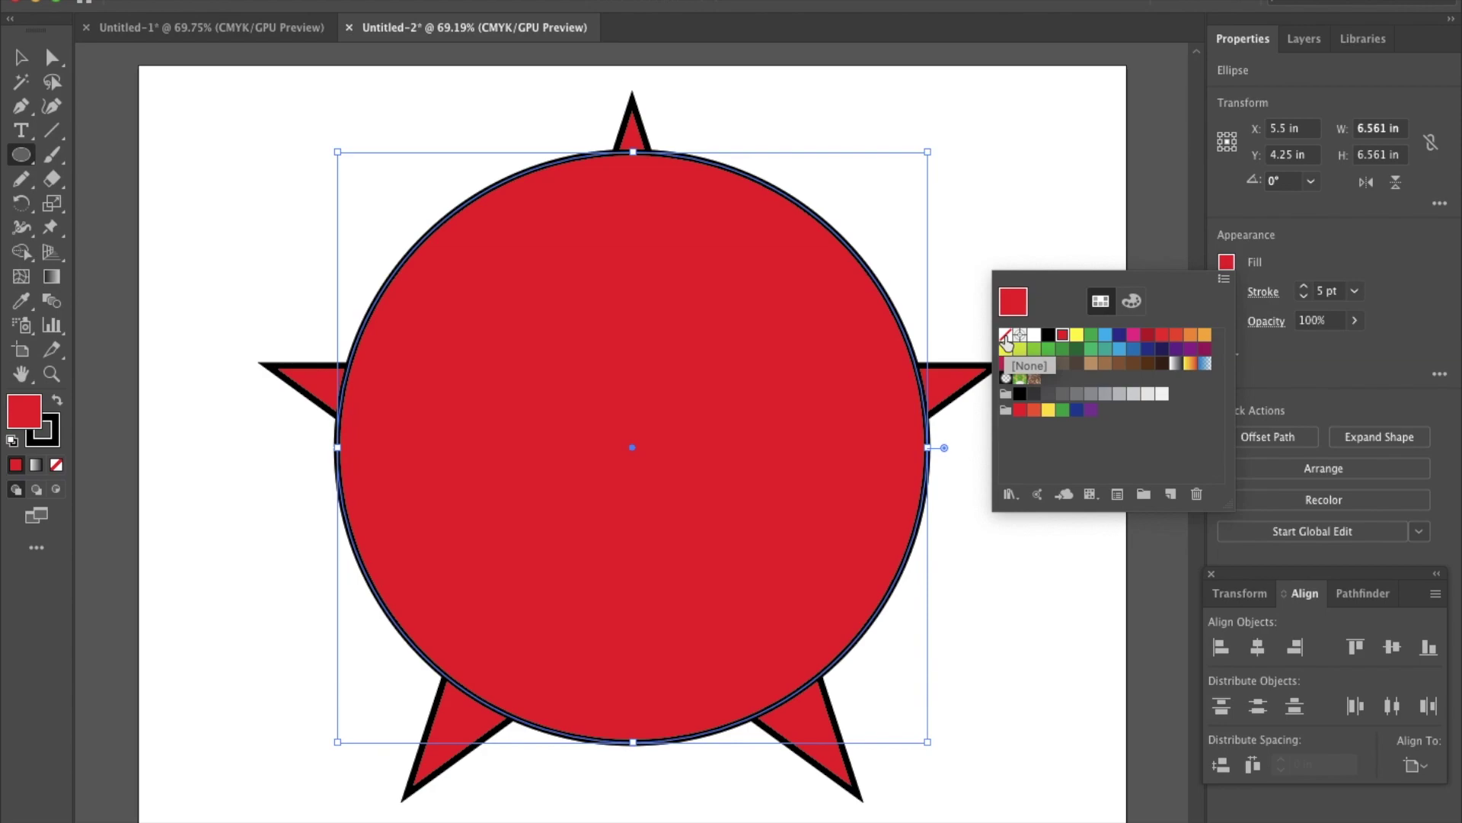
left_click(1006, 337)
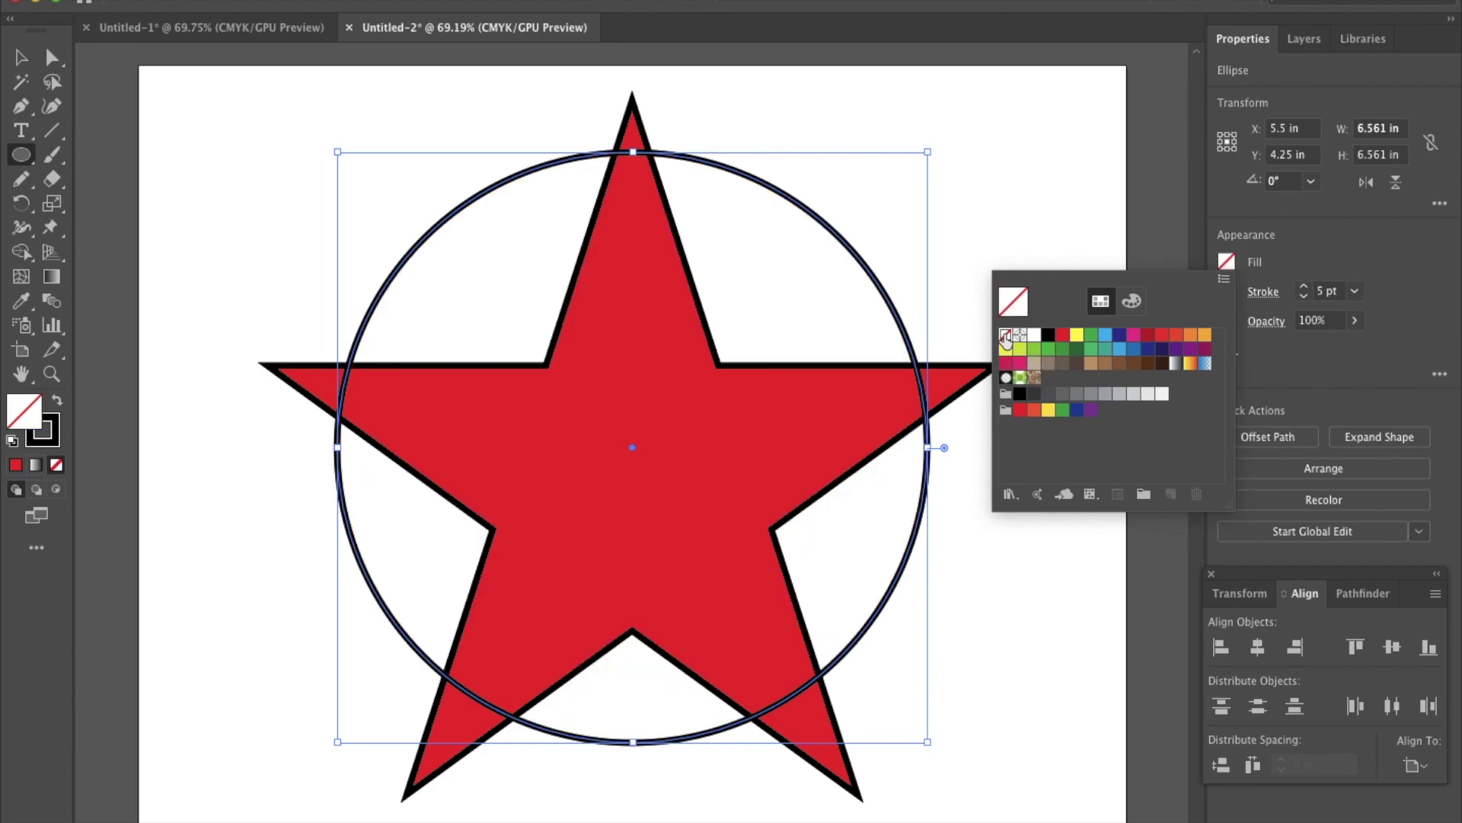
left_click(1003, 176)
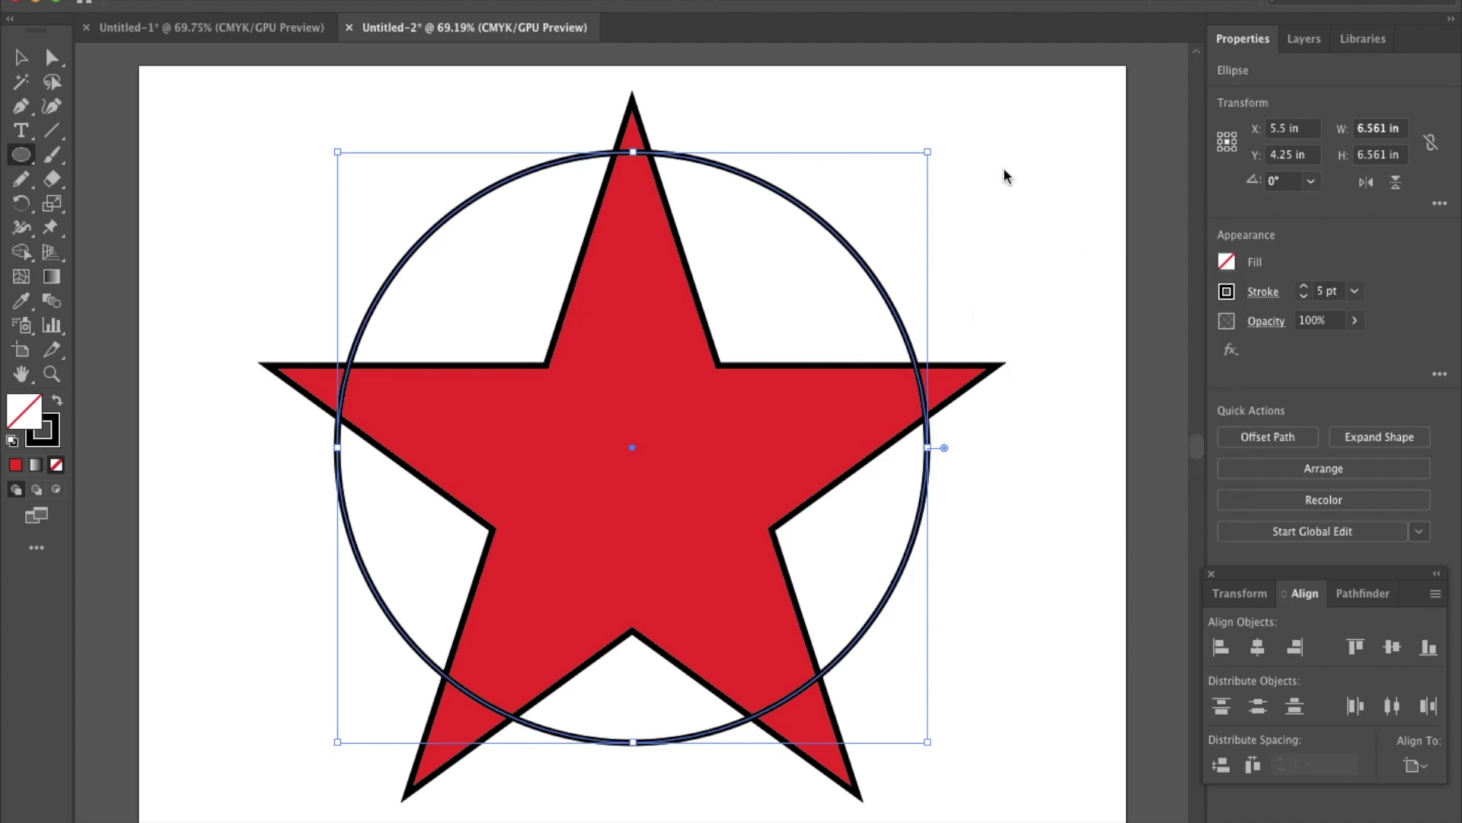
left_click(1004, 171)
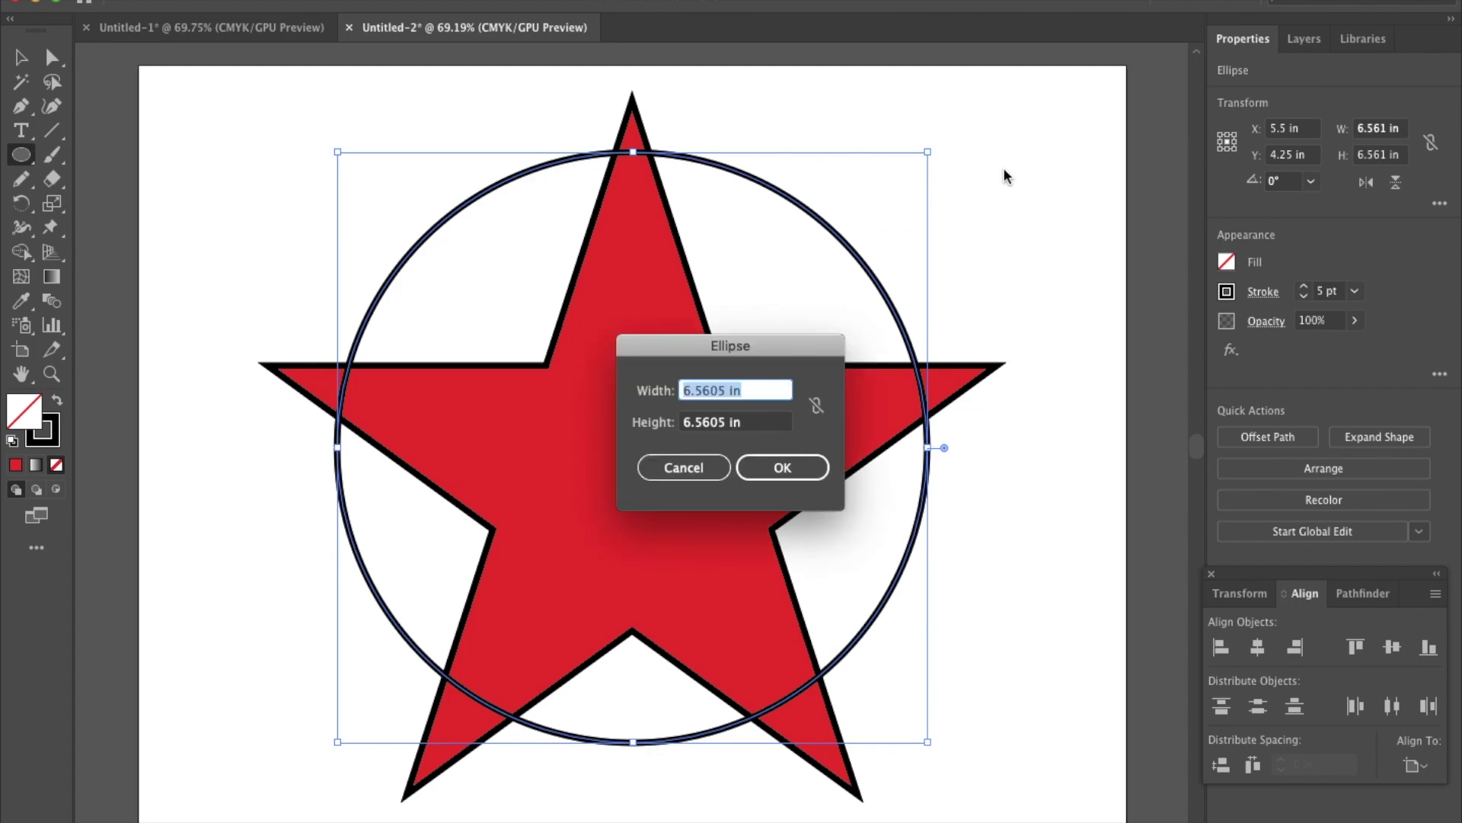
left_click(655, 464)
left_click(21, 59)
left_click(200, 147)
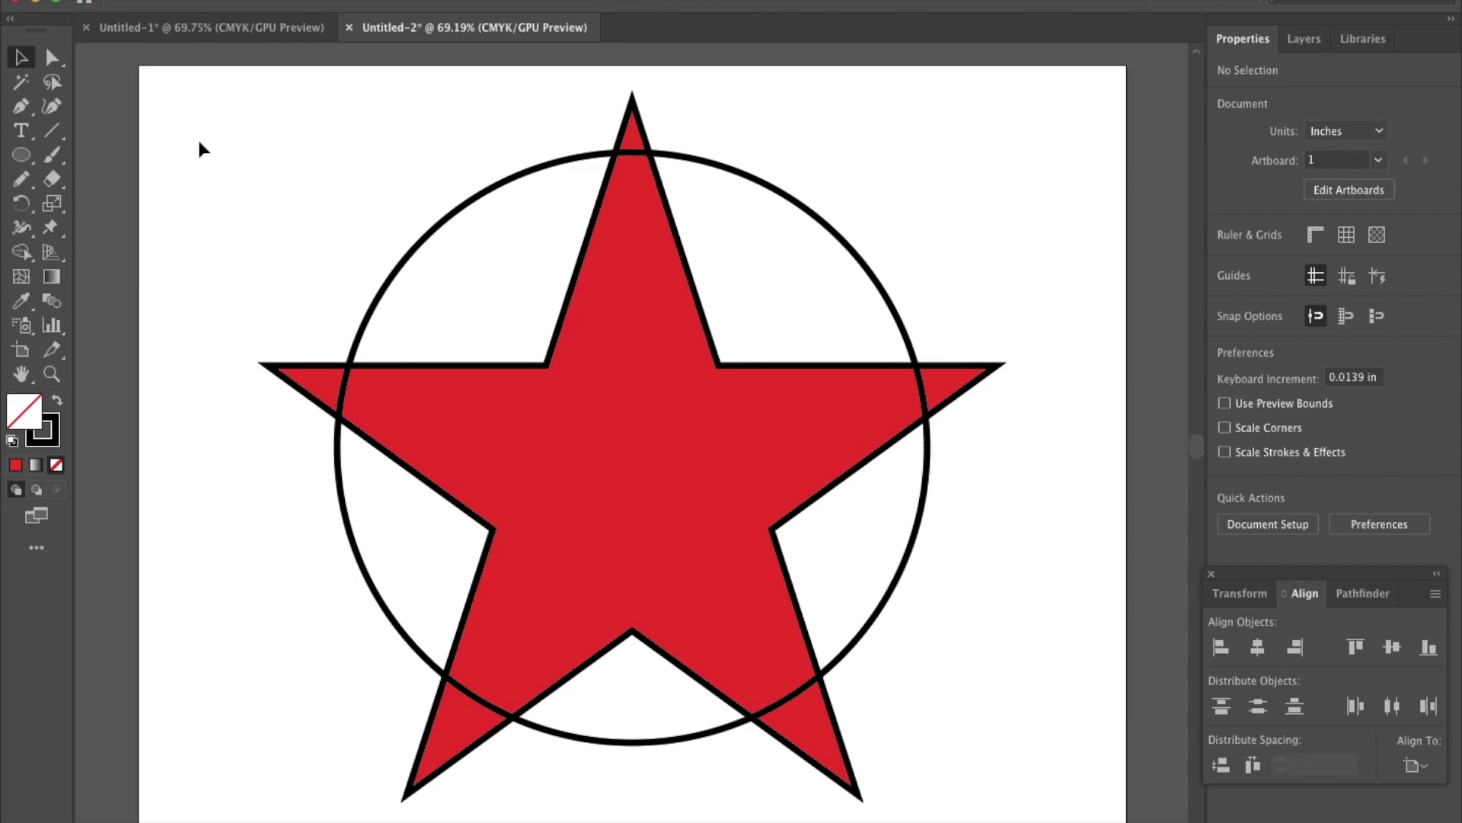
Step: Draw a five-pointed star about 1.66 in wide over the red star's upper point and fill it with dark blue
left_click(22, 156)
left_click(109, 254)
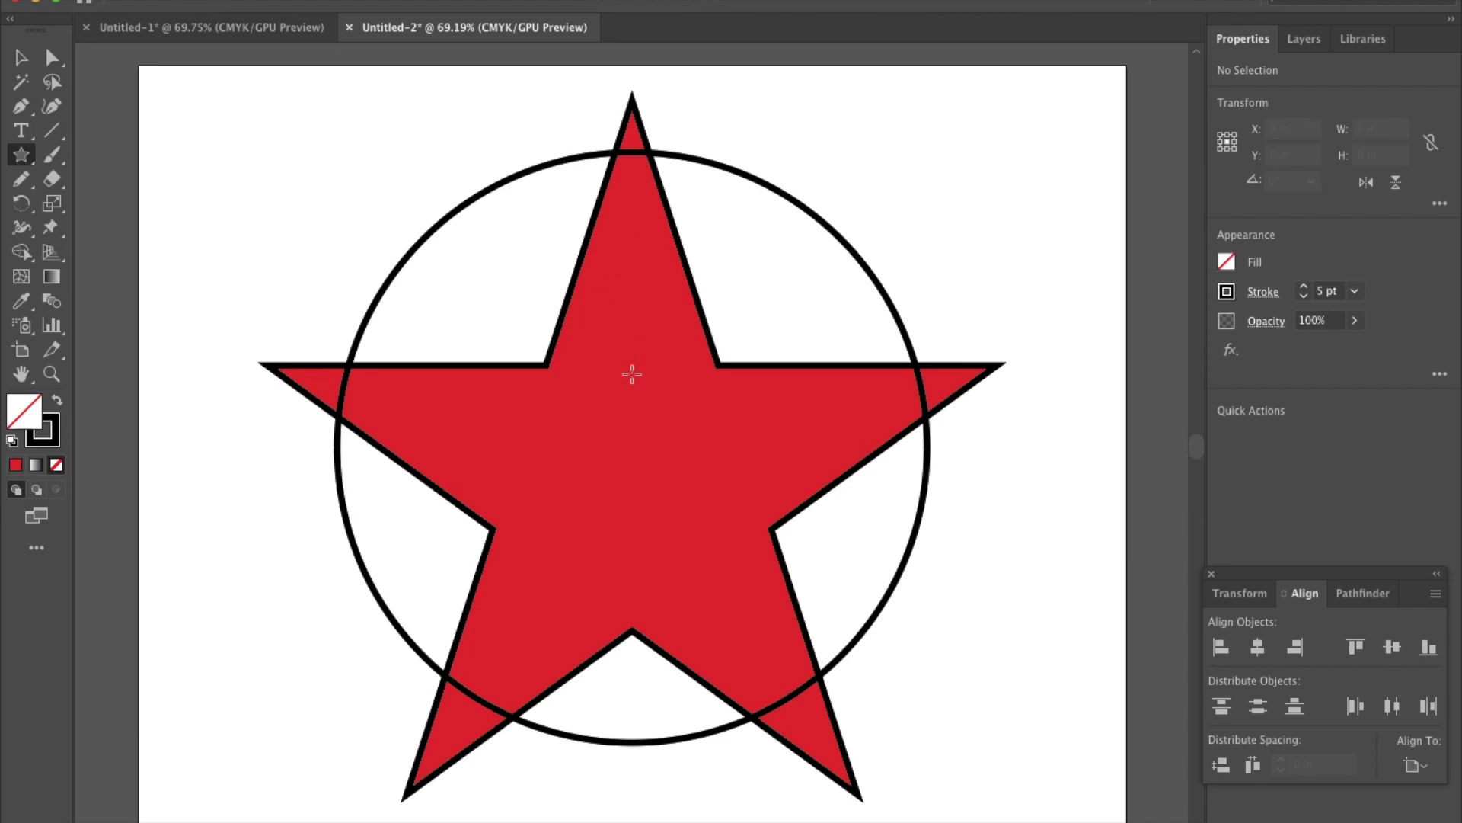
left_click_drag(630, 219, 596, 290)
left_click_drag(596, 290, 594, 288)
left_click(1227, 264)
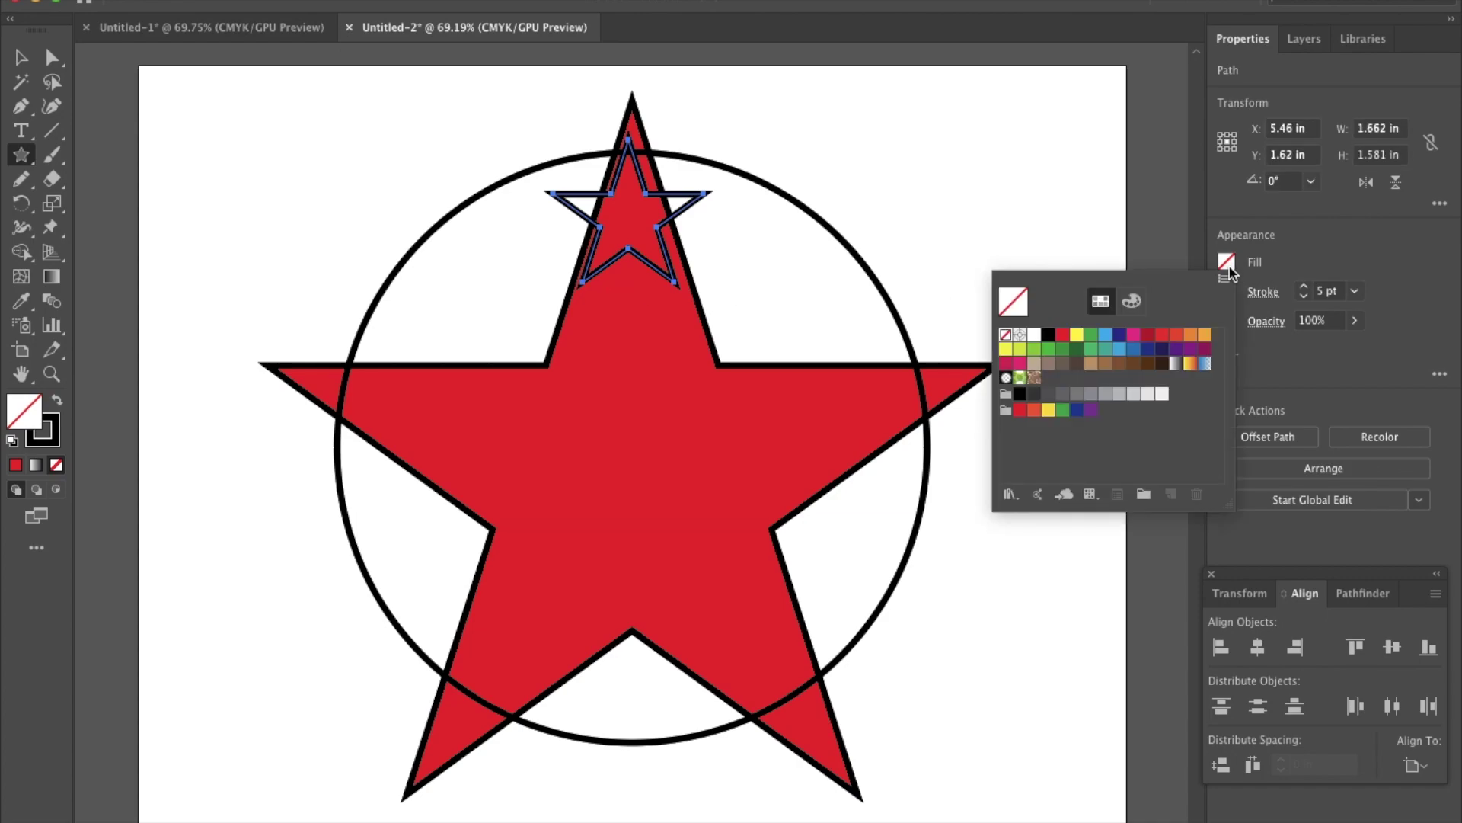
left_click(1119, 334)
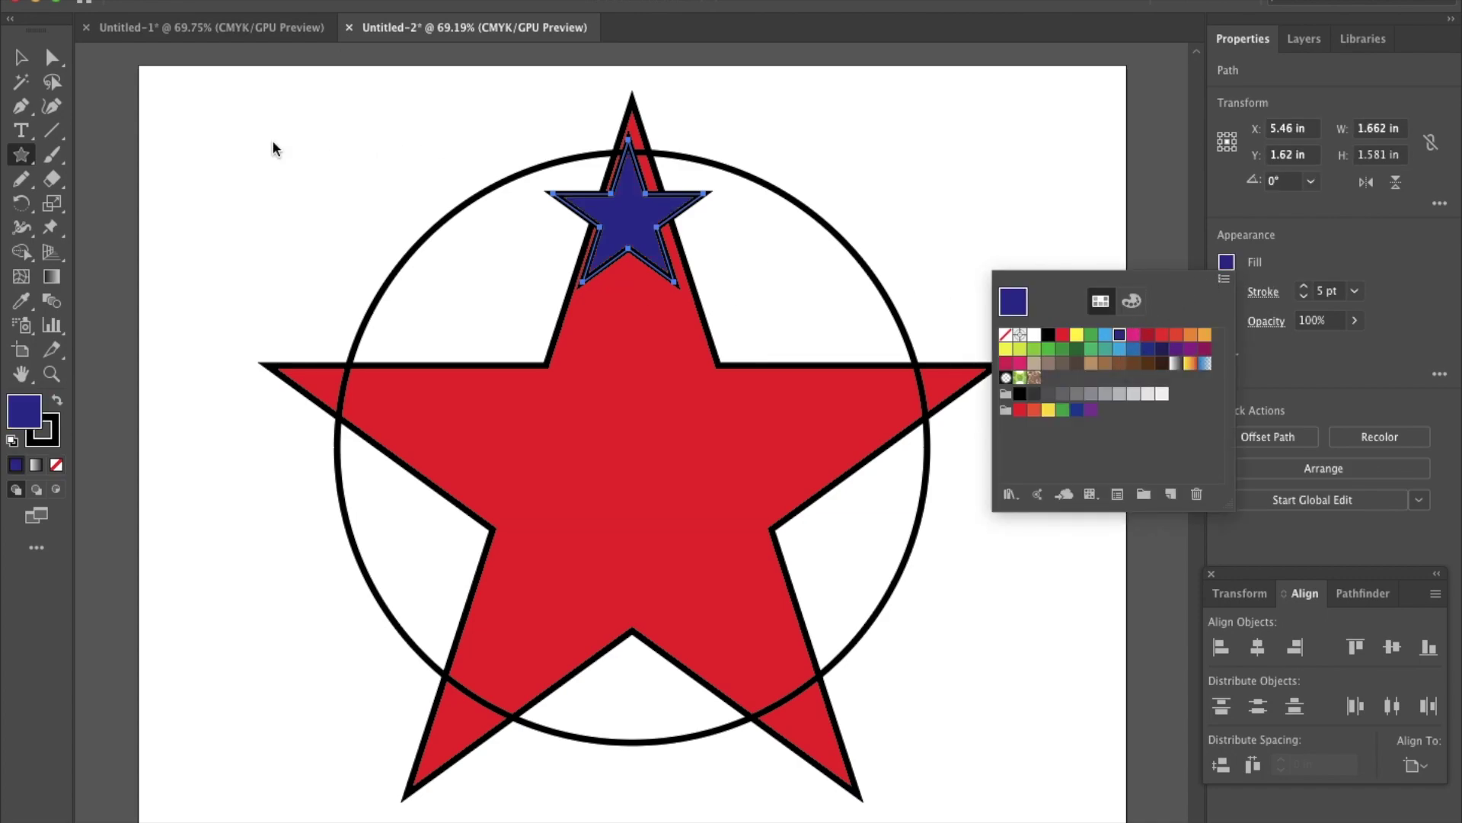
key("Escape")
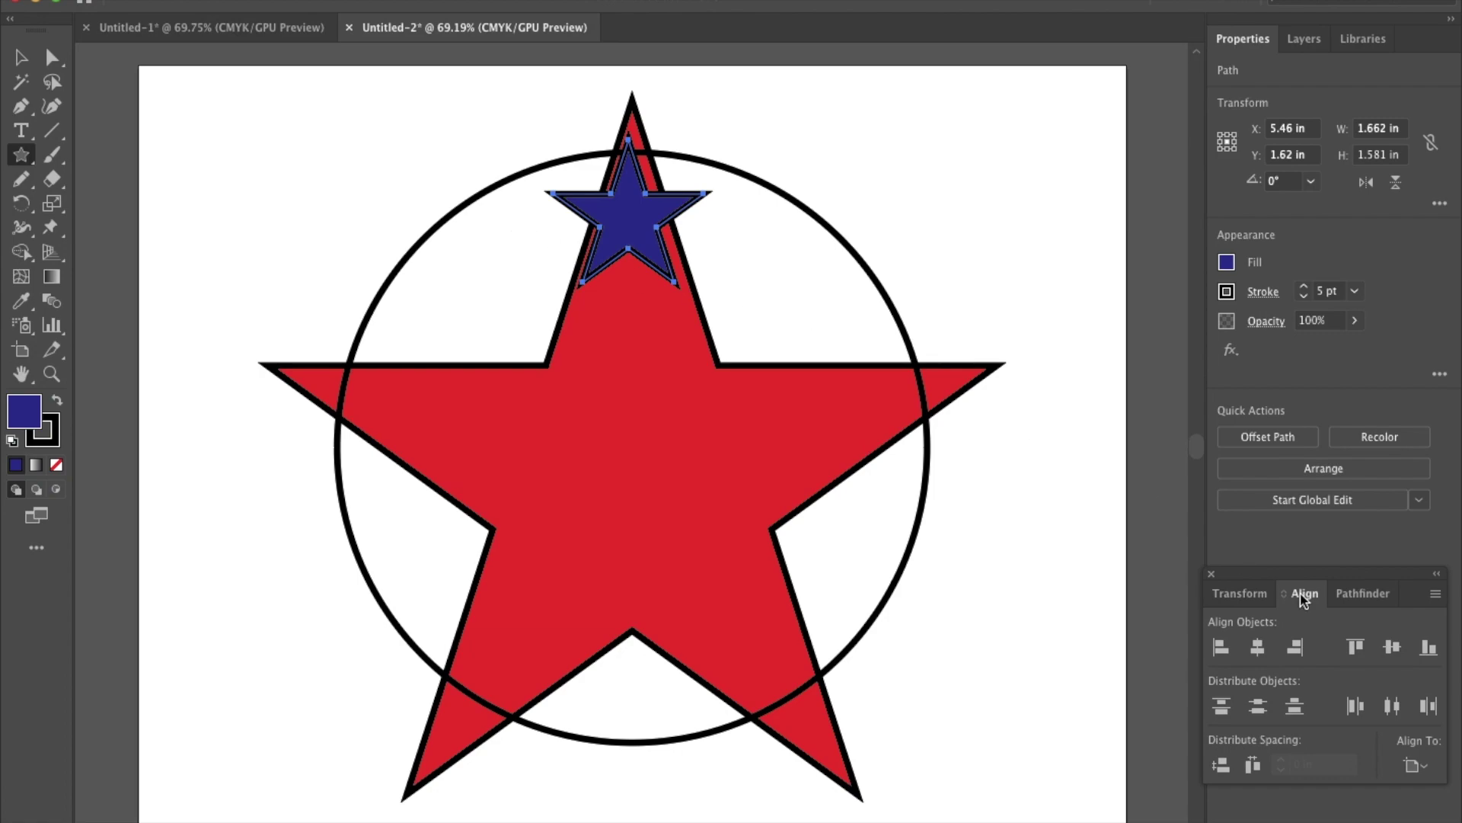
Step: Move the blue star down inside the circle outline and center it horizontally on the artboard
left_click(21, 59)
left_click_drag(638, 222, 642, 270)
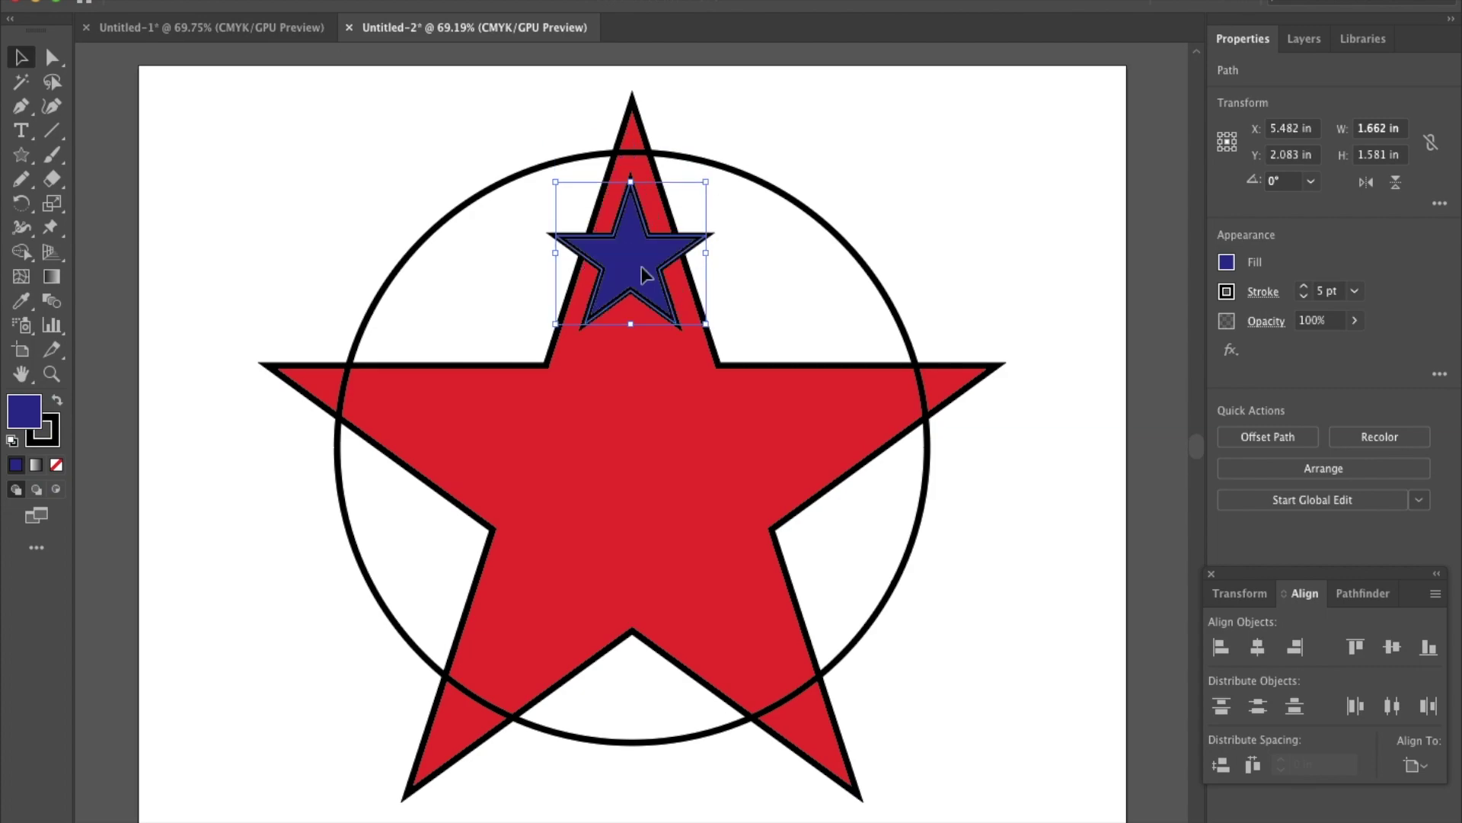
left_click(1257, 647)
left_click(1257, 653)
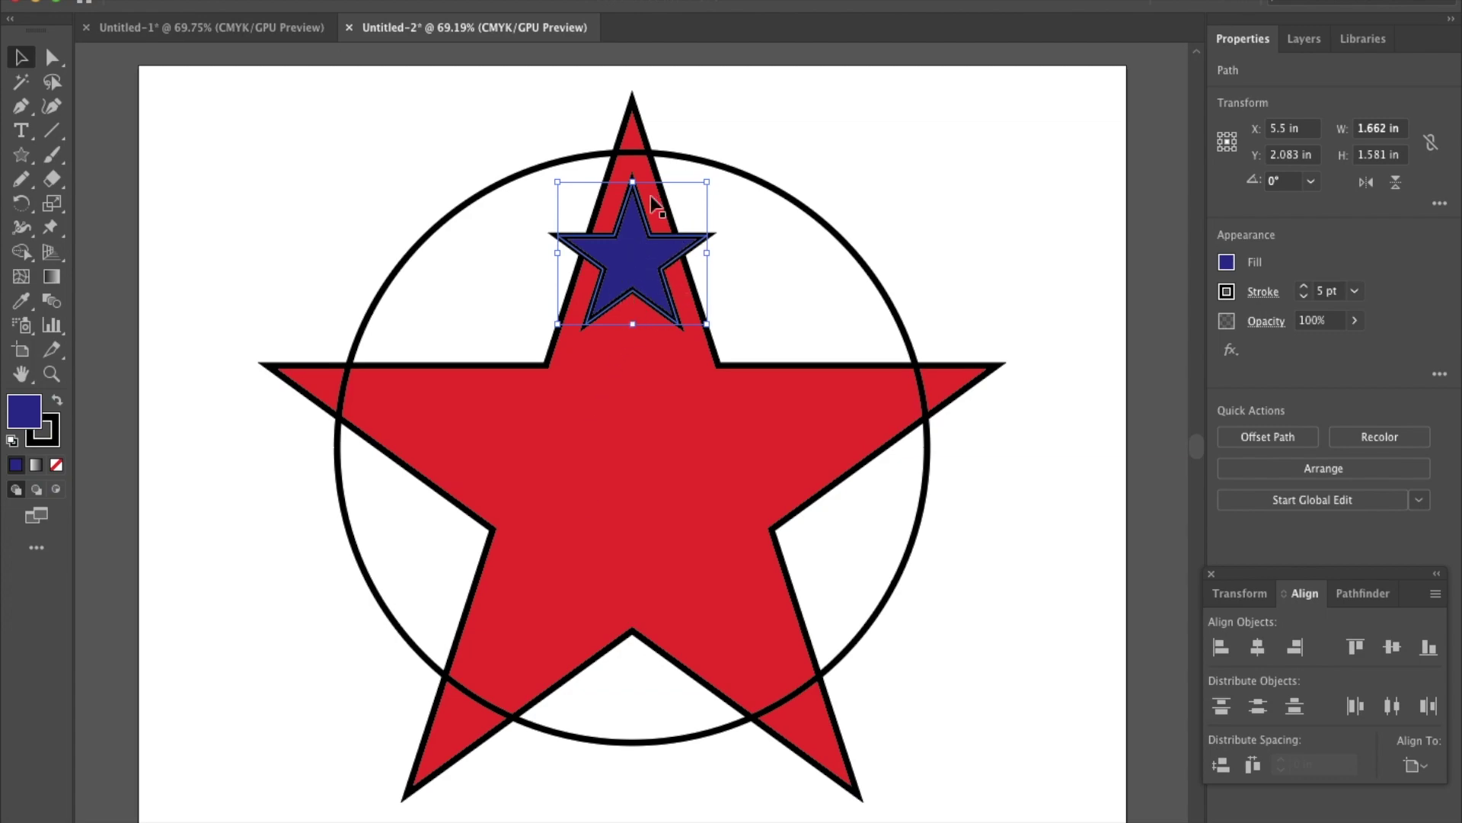
Step: Select the blue star together with the circle and make a copy of both rotated by 60°
left_click(473, 203, "shift")
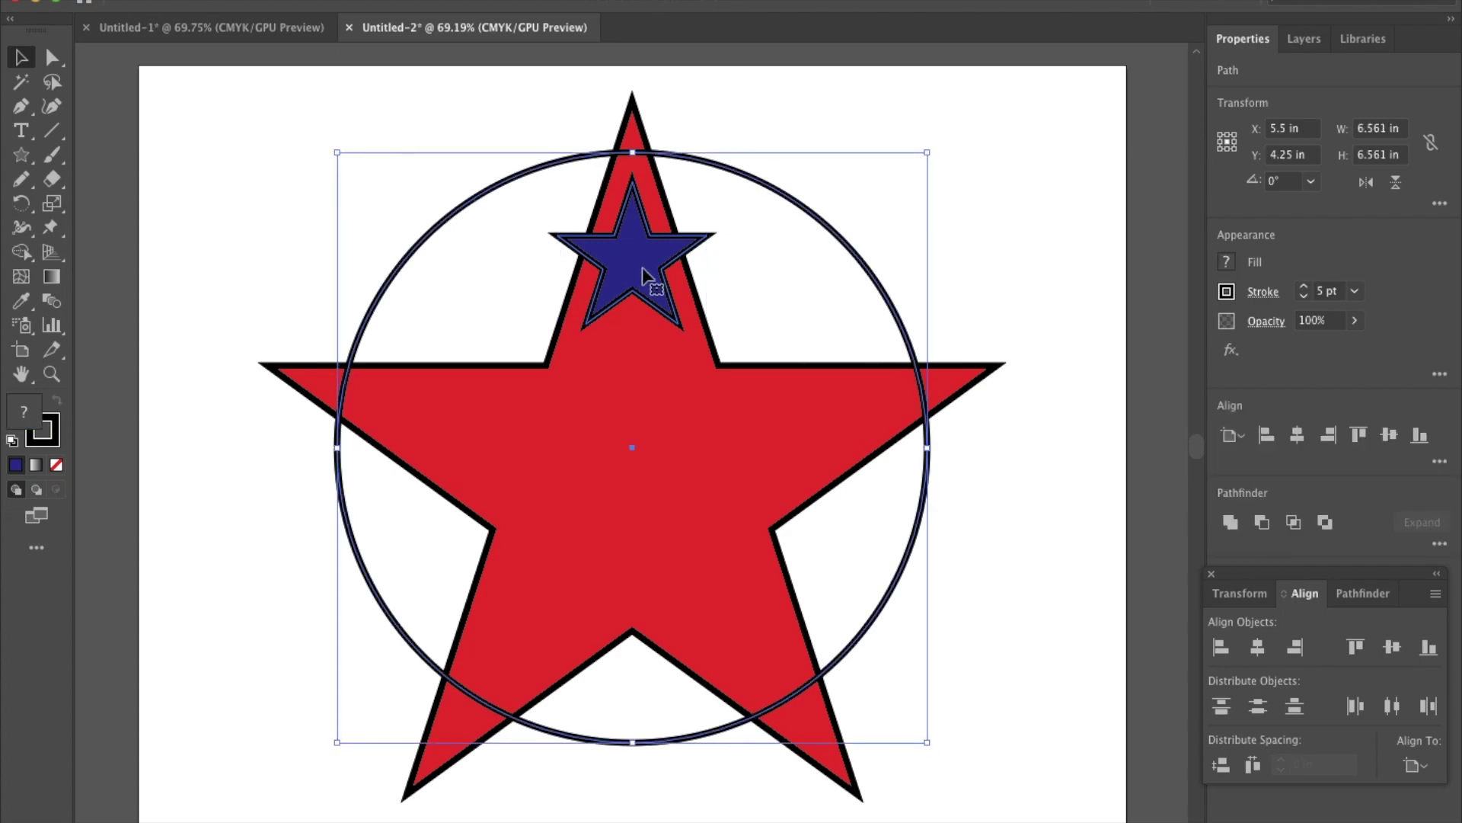
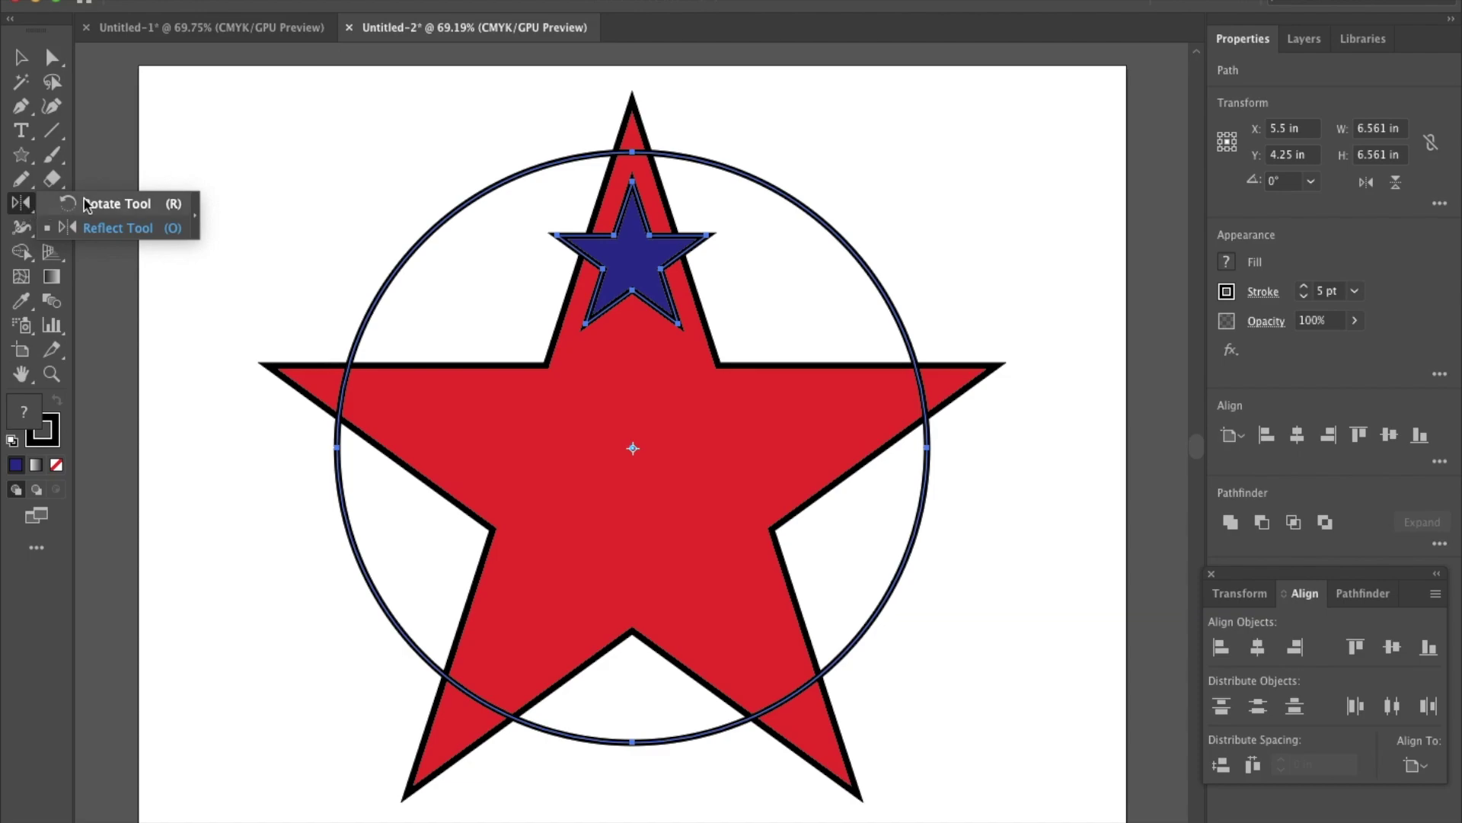
left_click(88, 202)
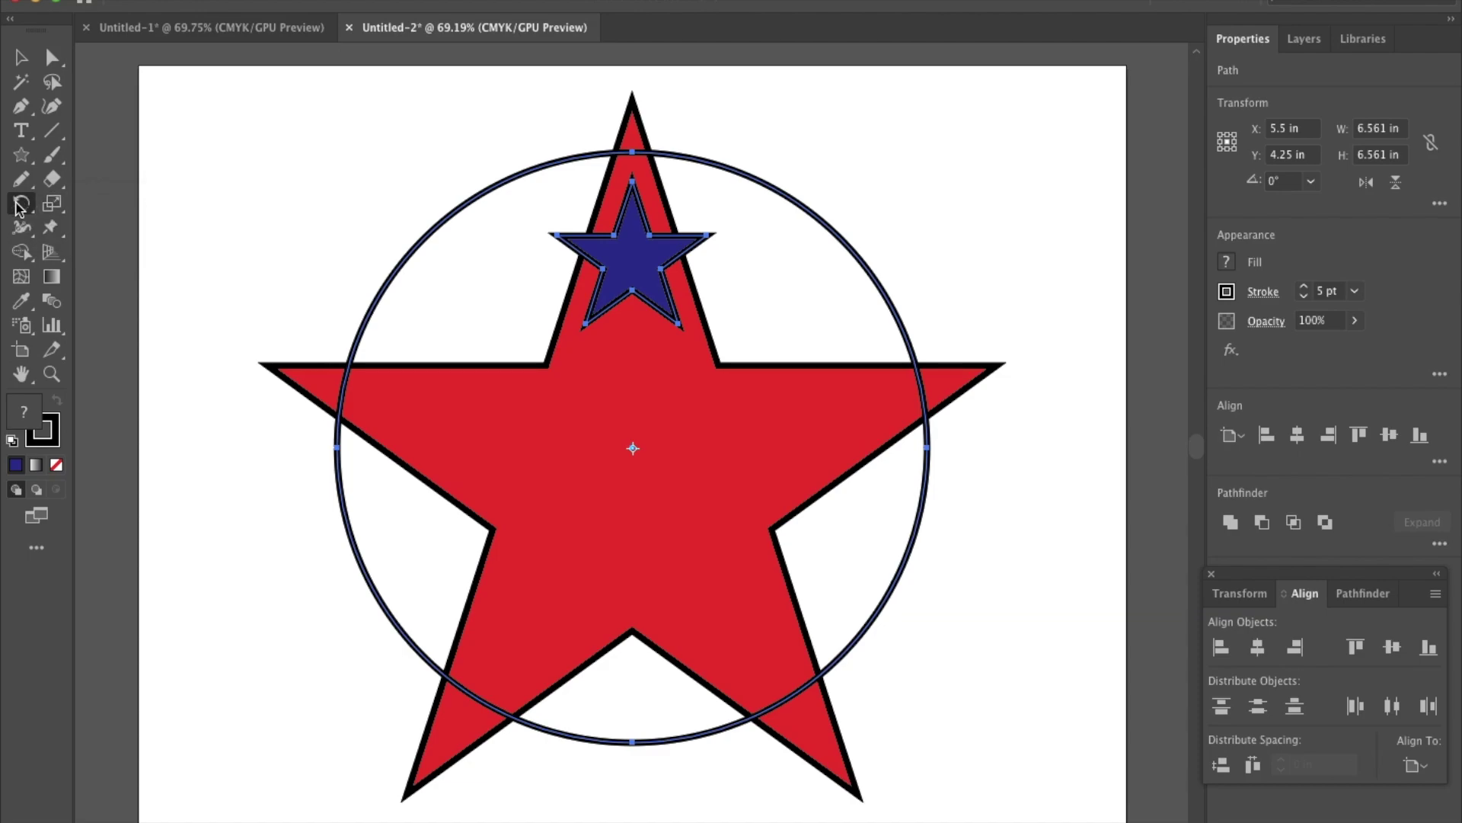
double_click(19, 204)
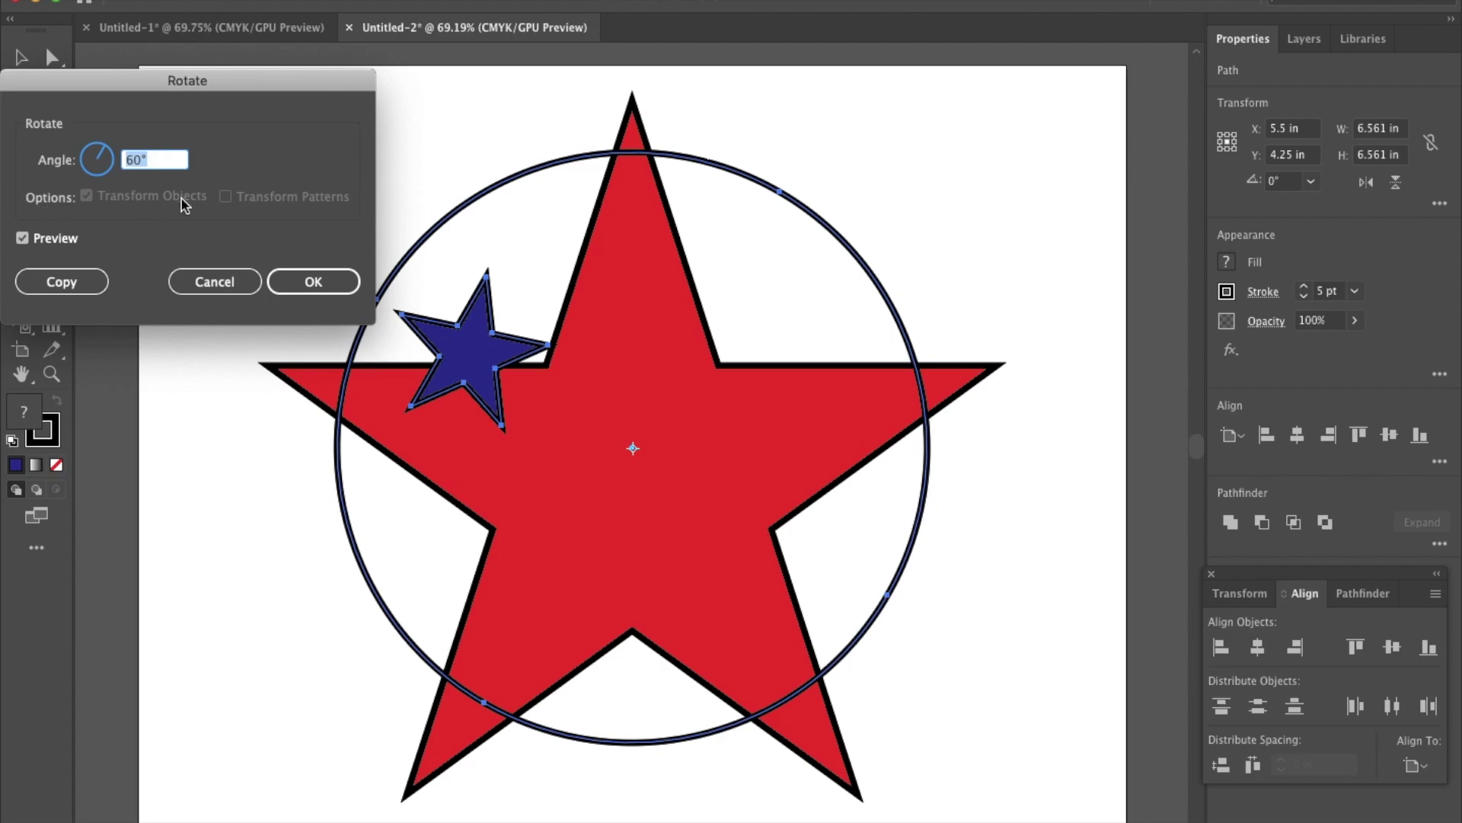
left_click(193, 276)
left_click(61, 282)
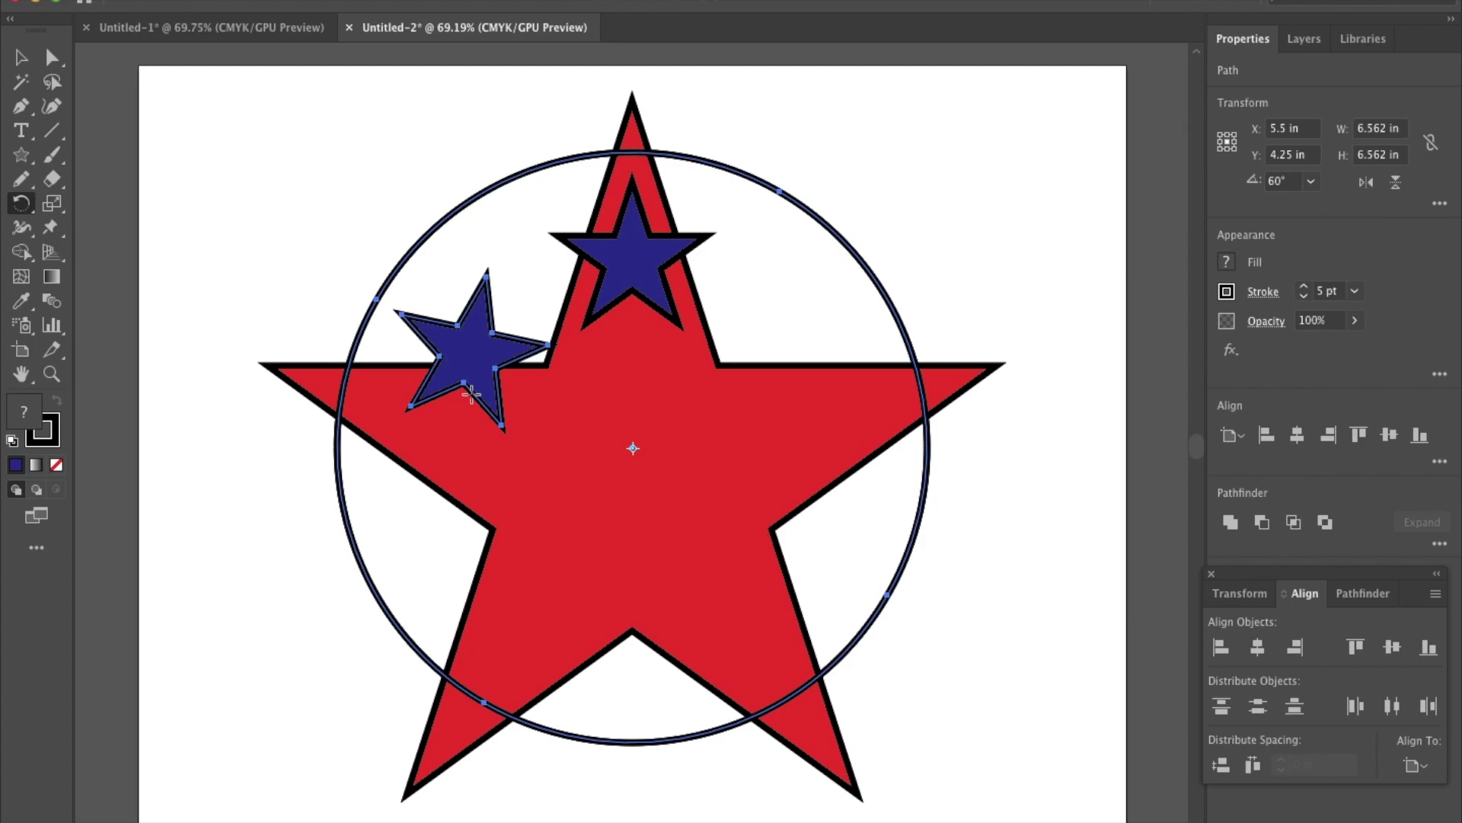
Step: Make another 60° rotated copy and repeat the transformation three times to complete a ring of six blue stars
double_click(21, 204)
left_click(52, 288)
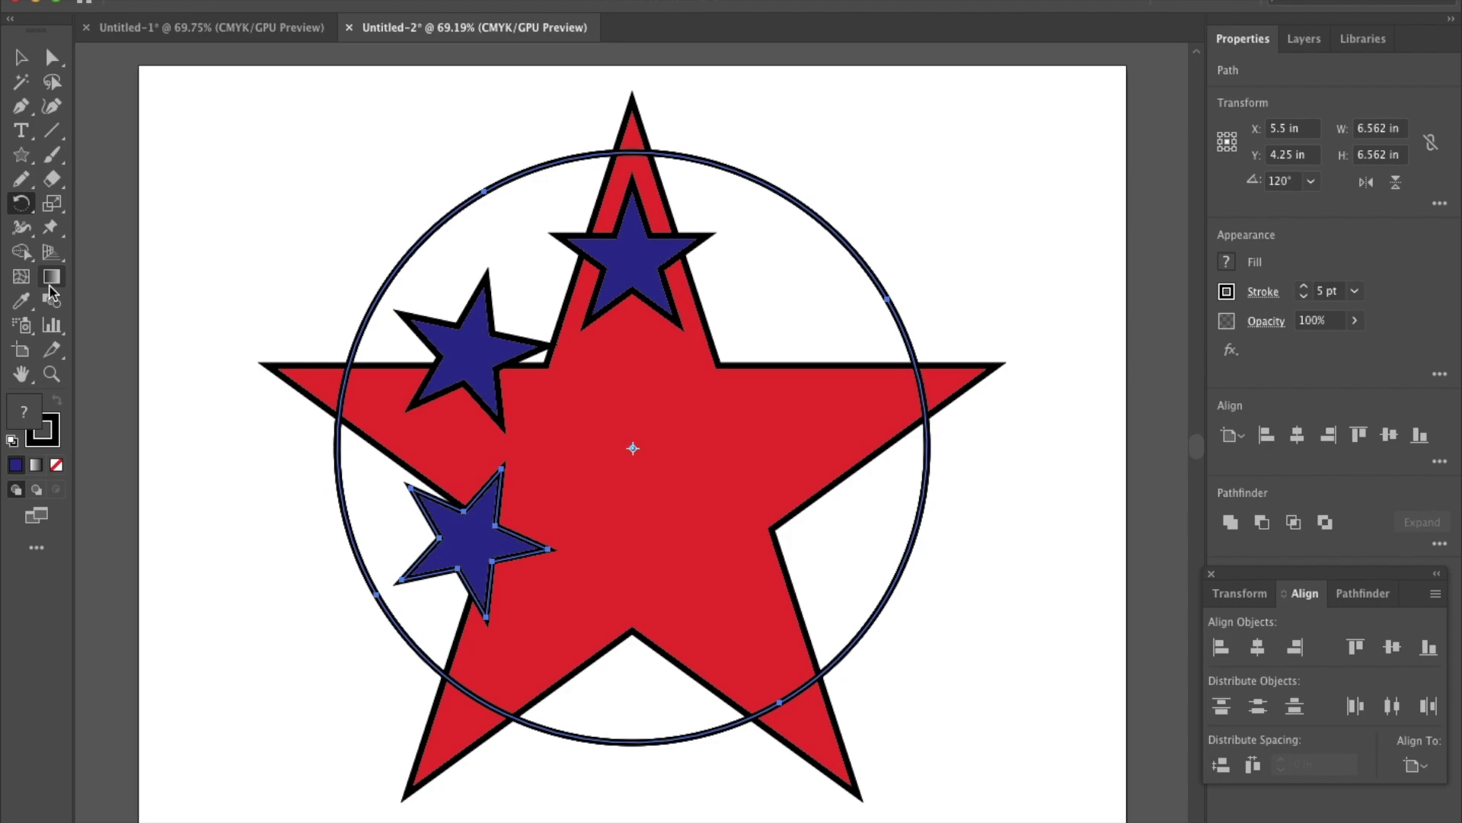
key("super+d")
key("super+d")
key("super+d")
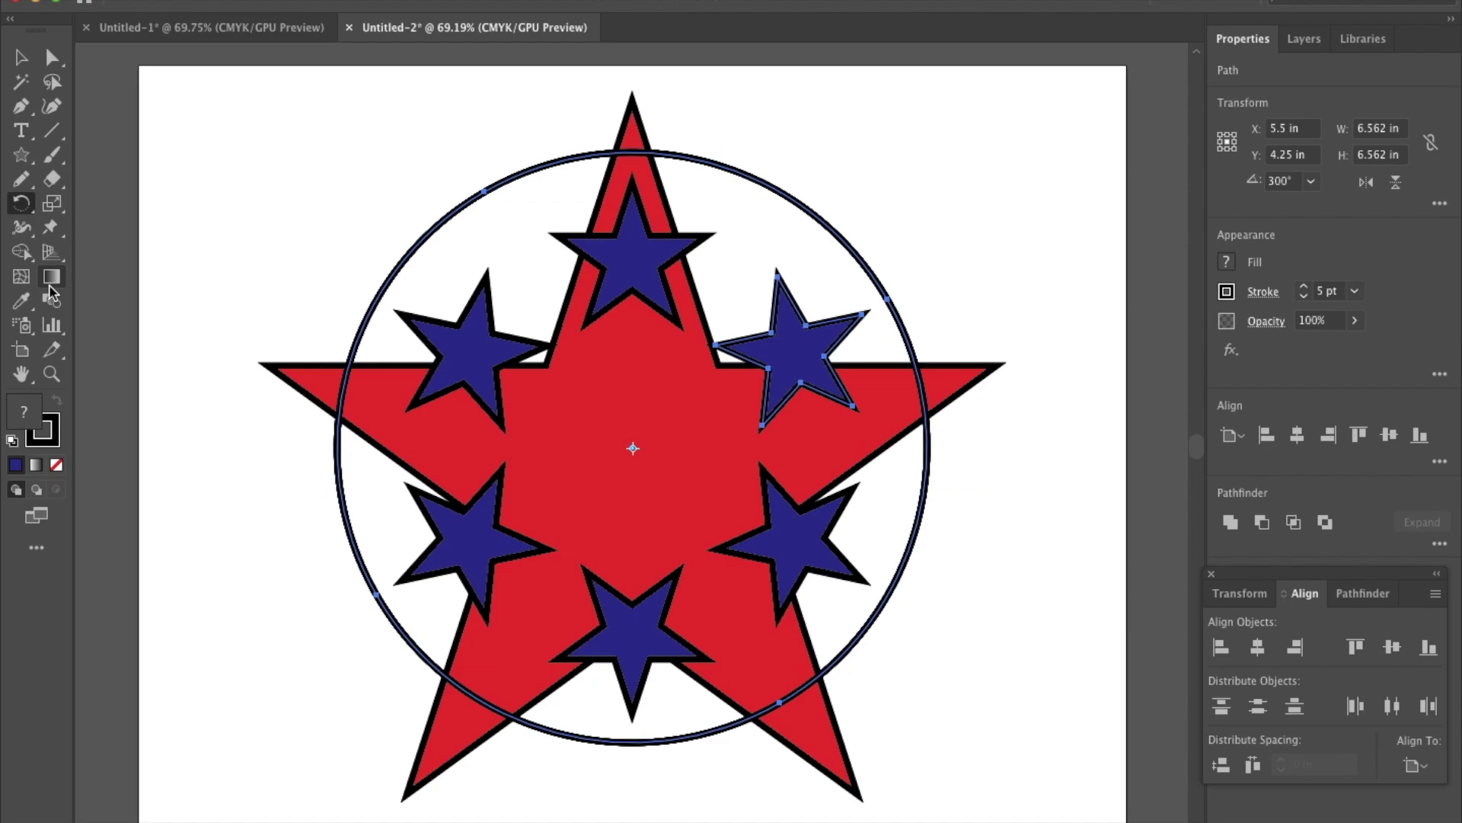
left_click(197, 0)
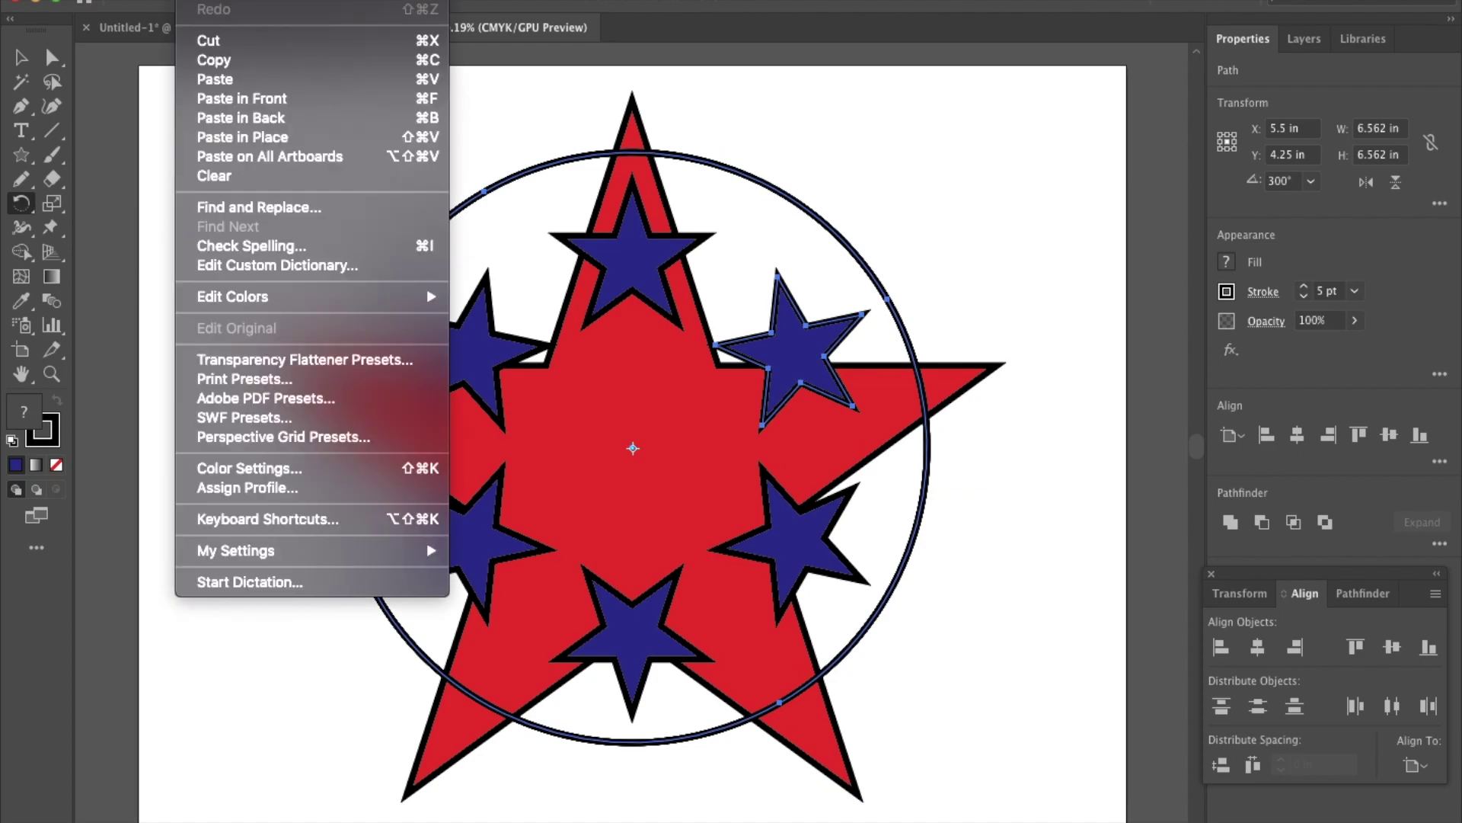
mouse_move(156, 0)
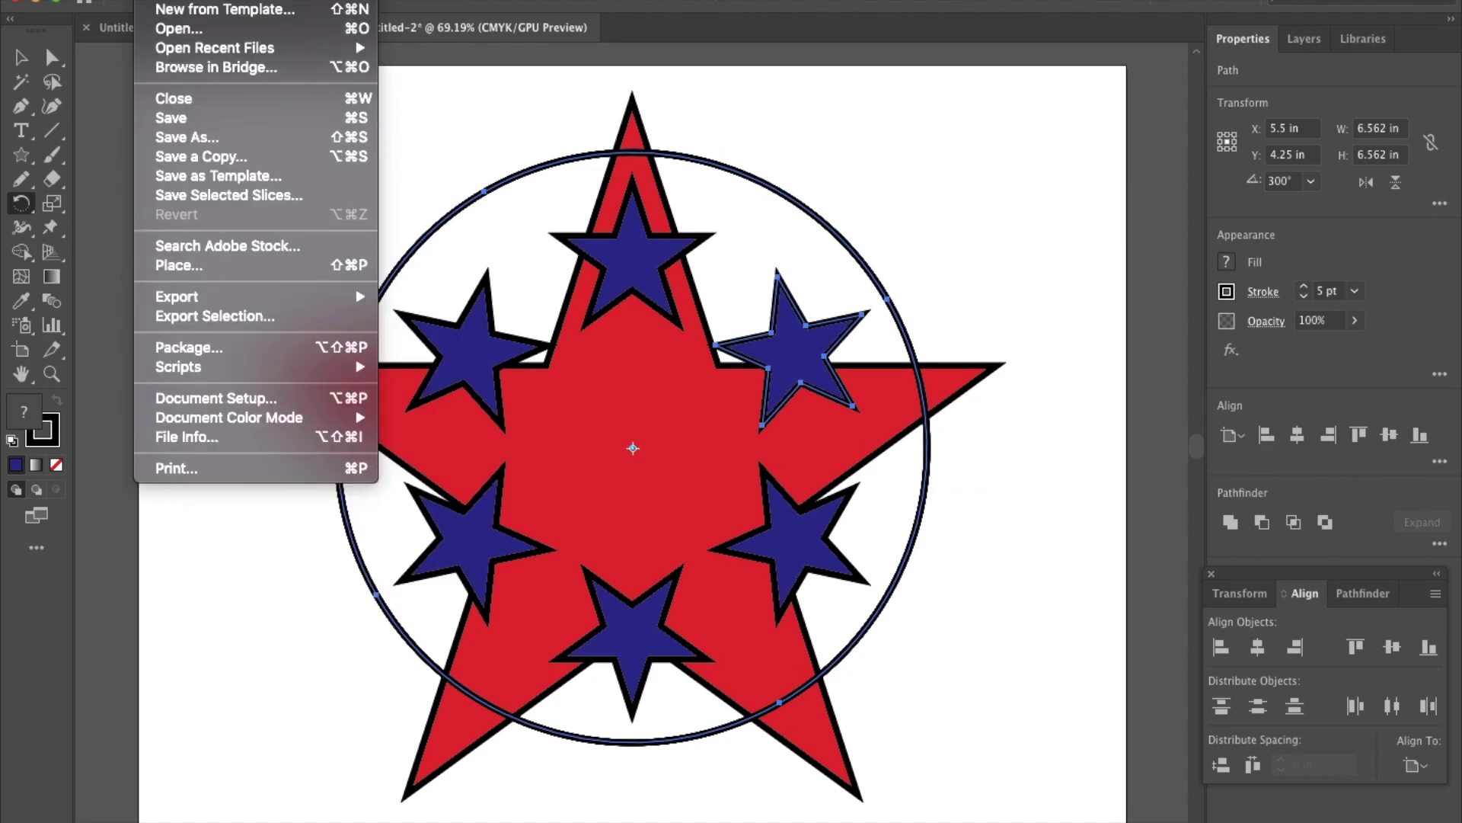
mouse_move(247, 0)
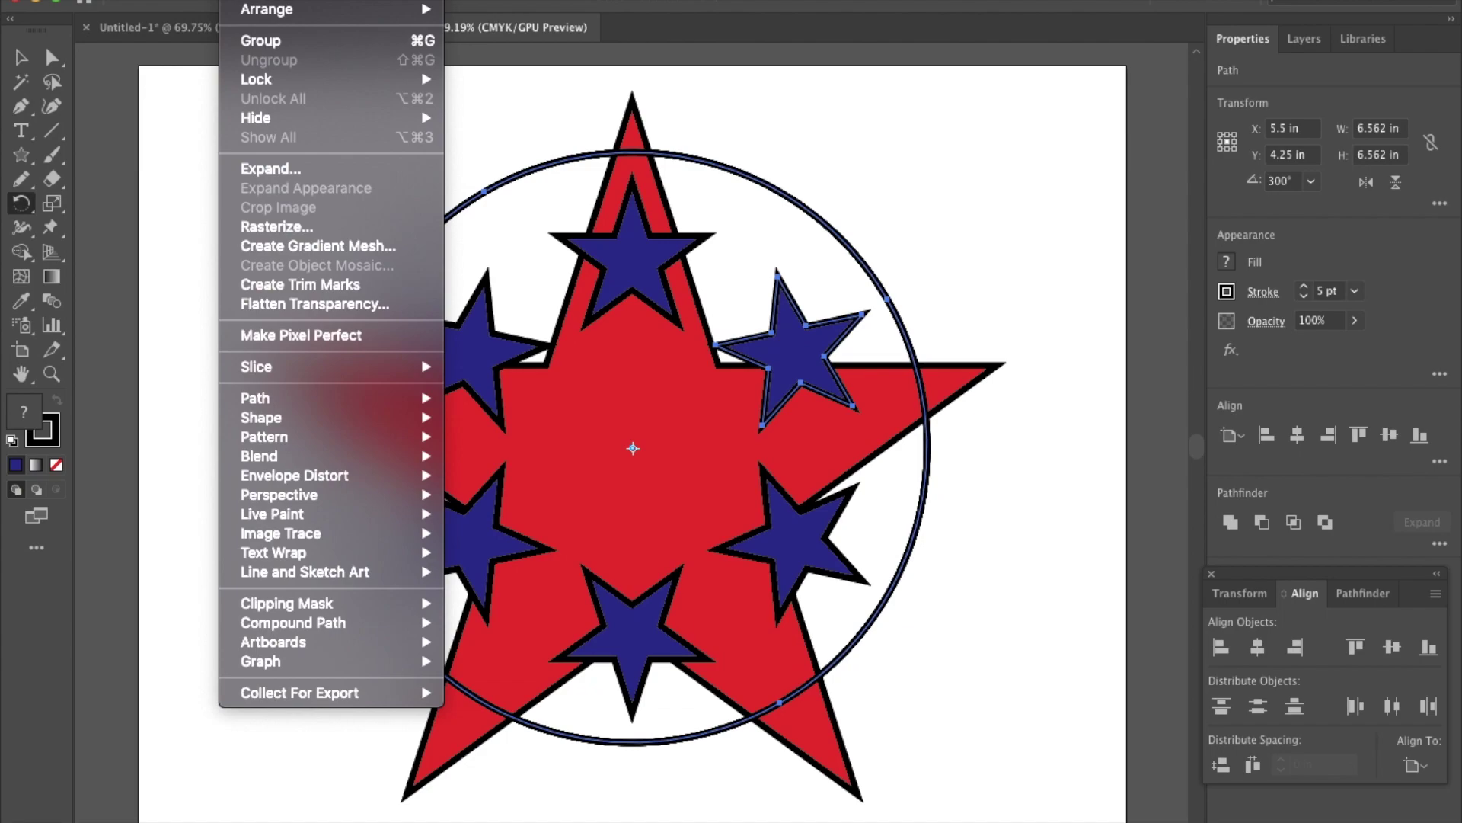
left_click(196, 0)
left_click(196, 0)
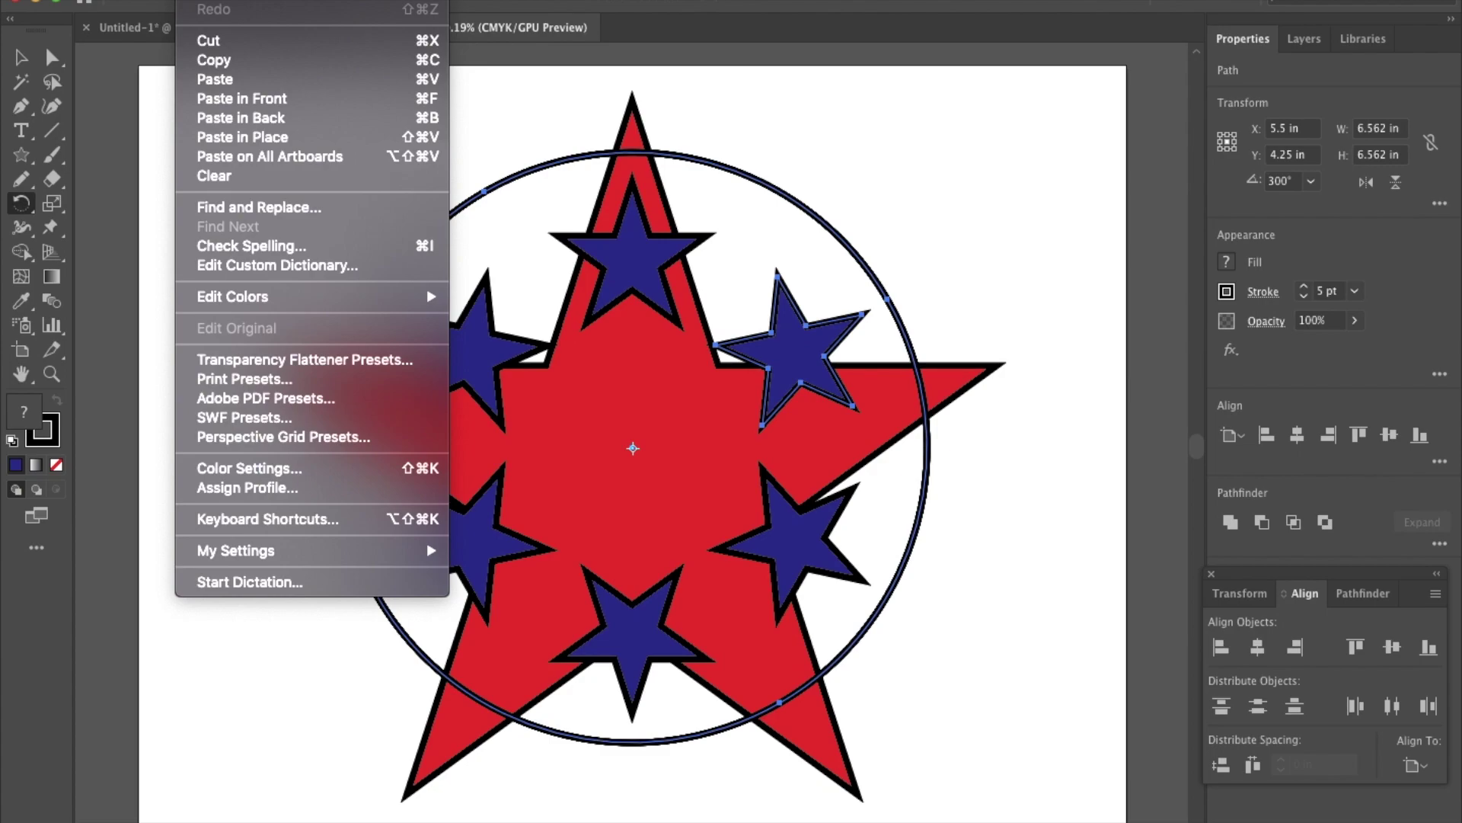
key("Escape")
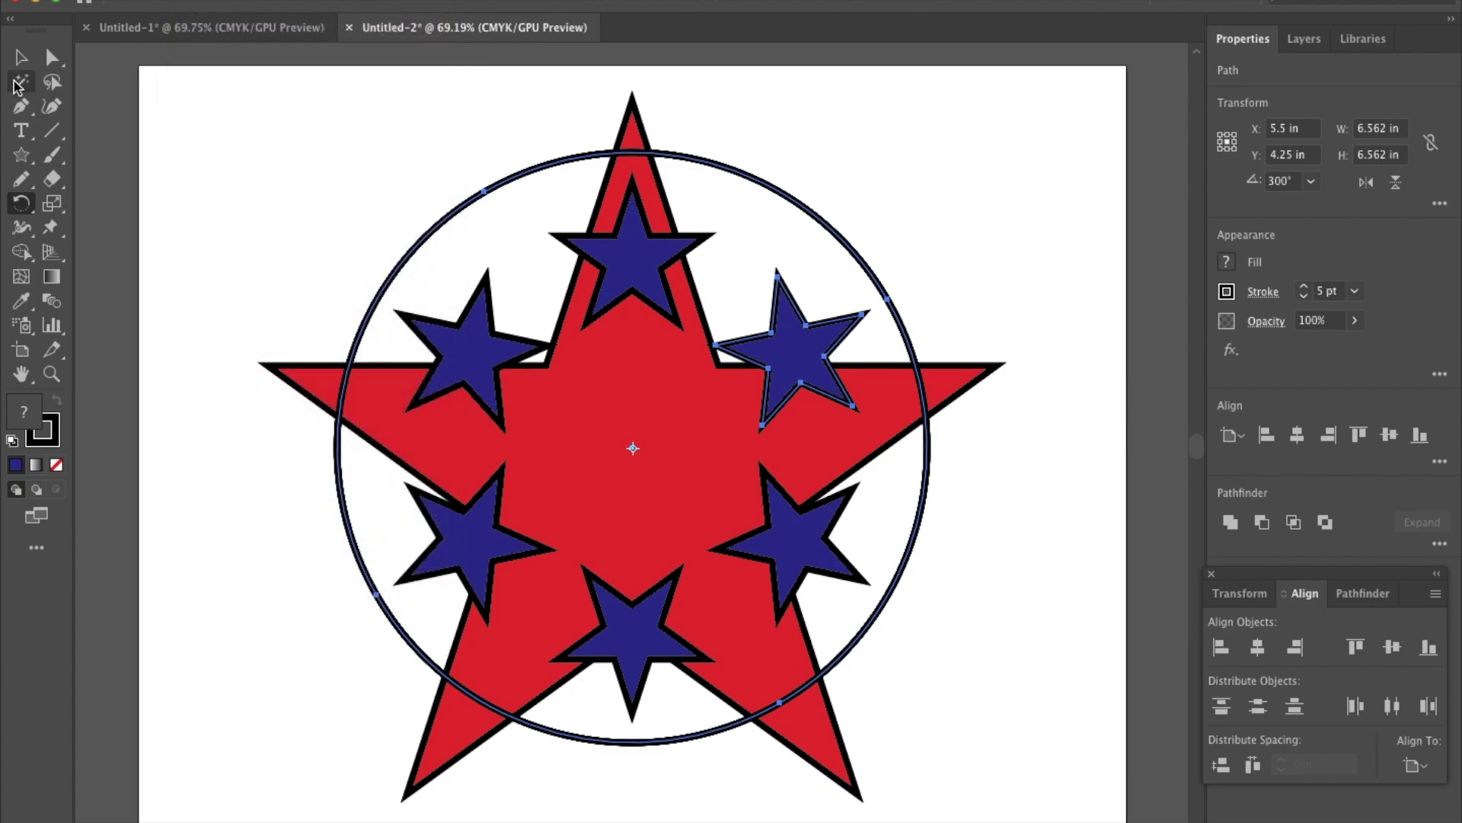
Step: Select all the stacked circle outlines, send them to the back behind the red star, and deselect them
key("v")
left_click(261, 187)
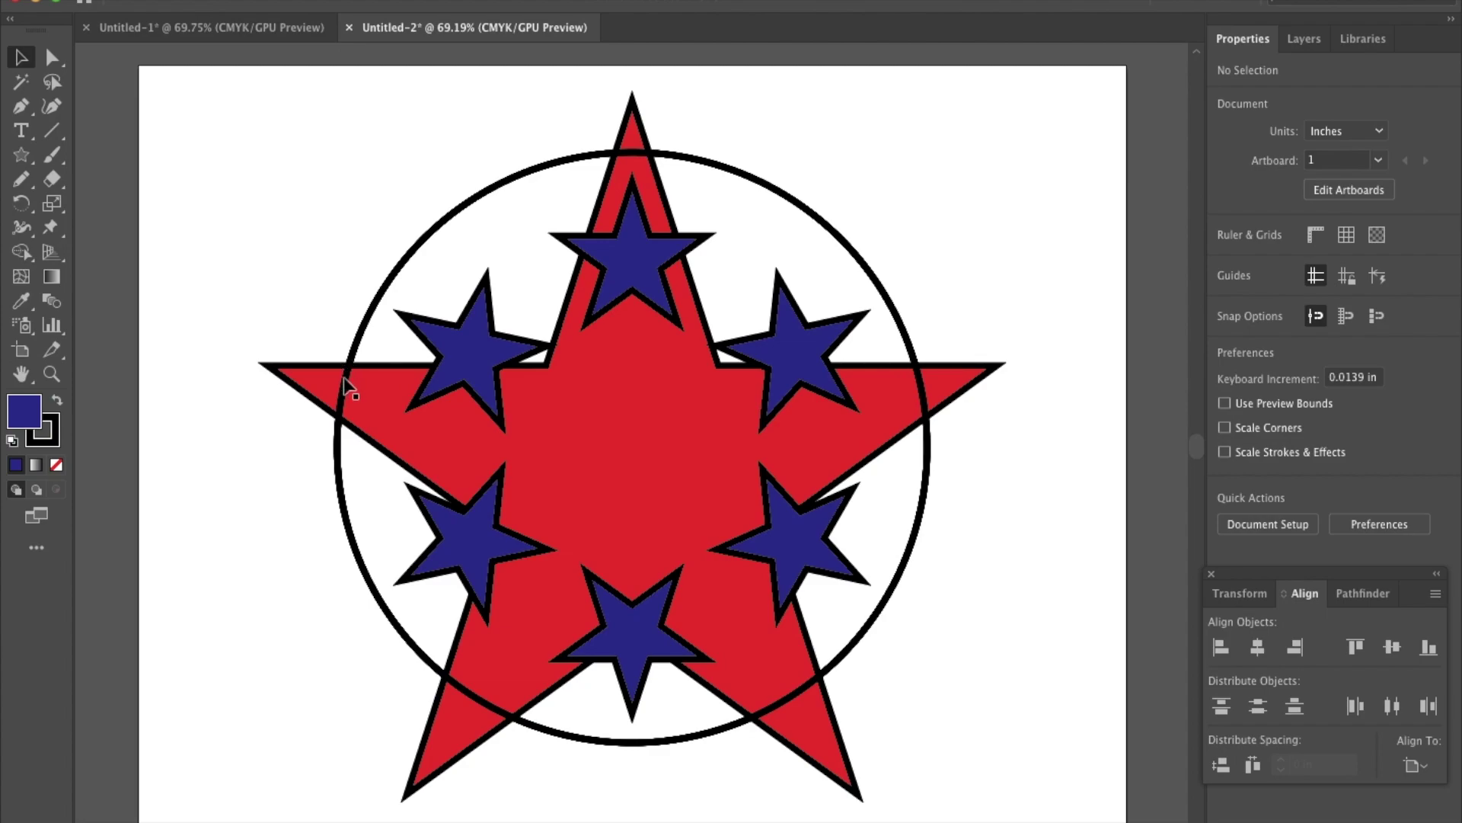
left_click_drag(441, 173, 505, 217)
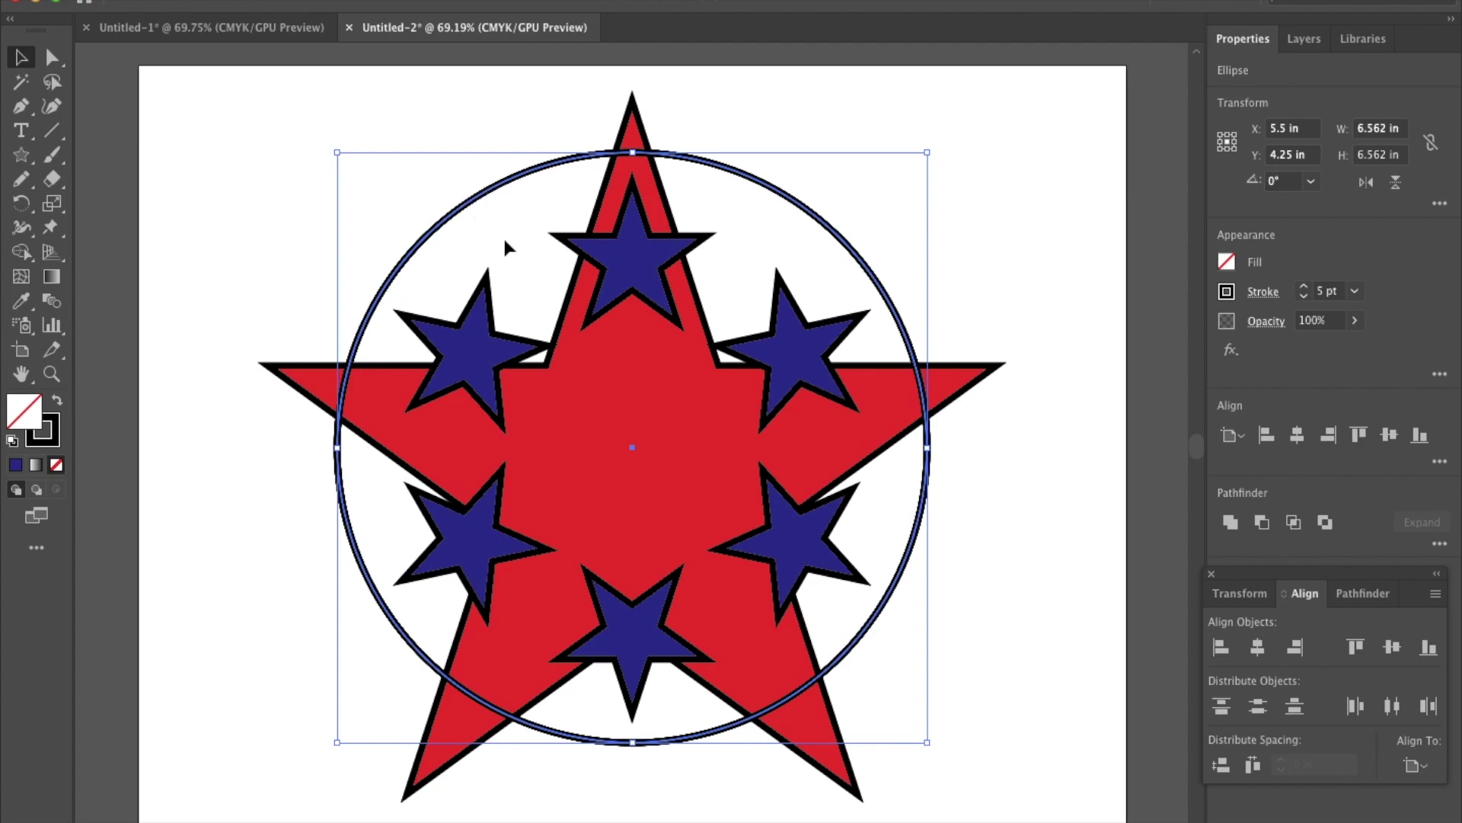
left_click(244, 1)
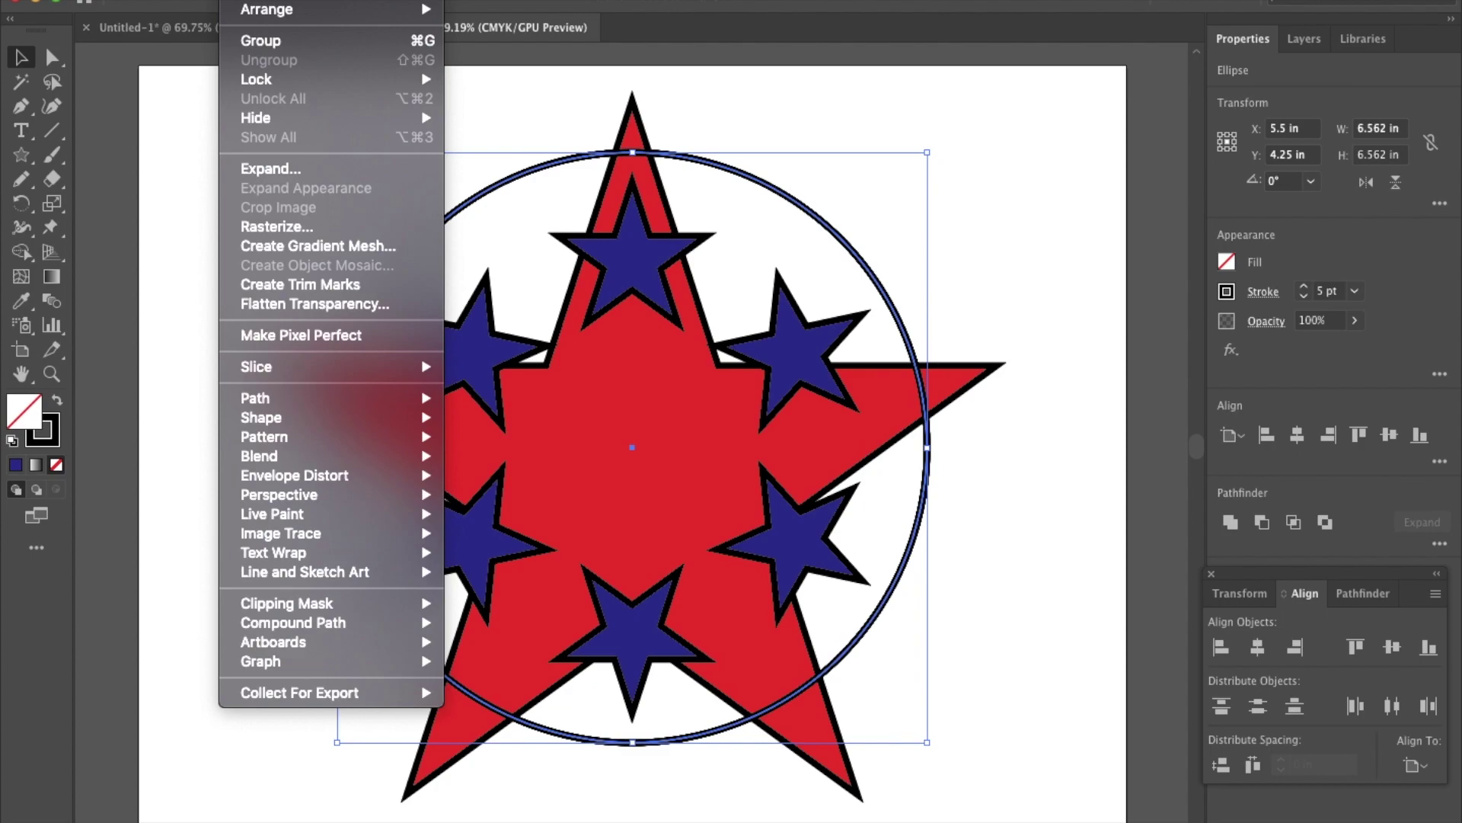
mouse_move(261, 17)
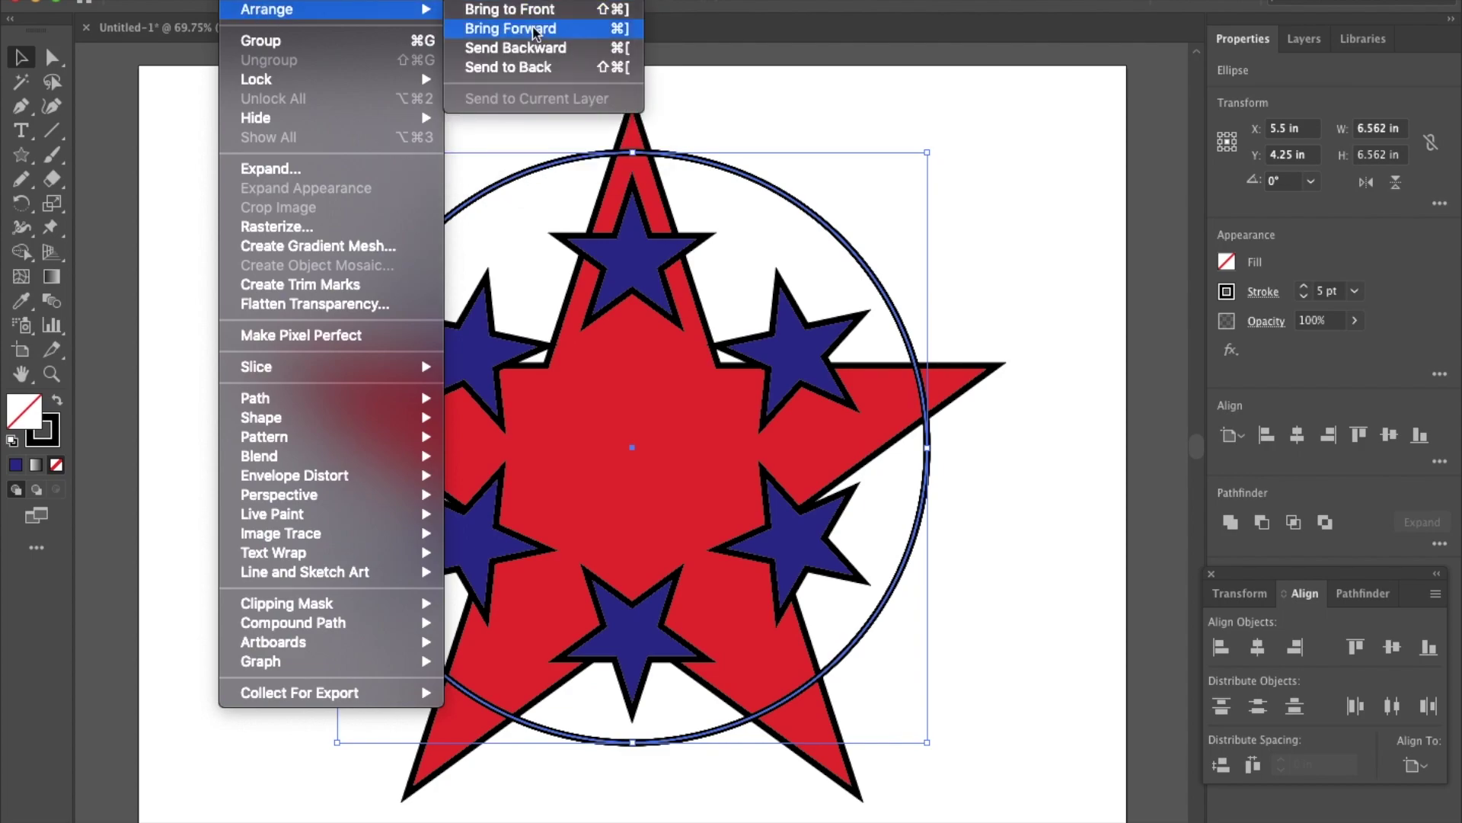
left_click(529, 70)
right_click(506, 261)
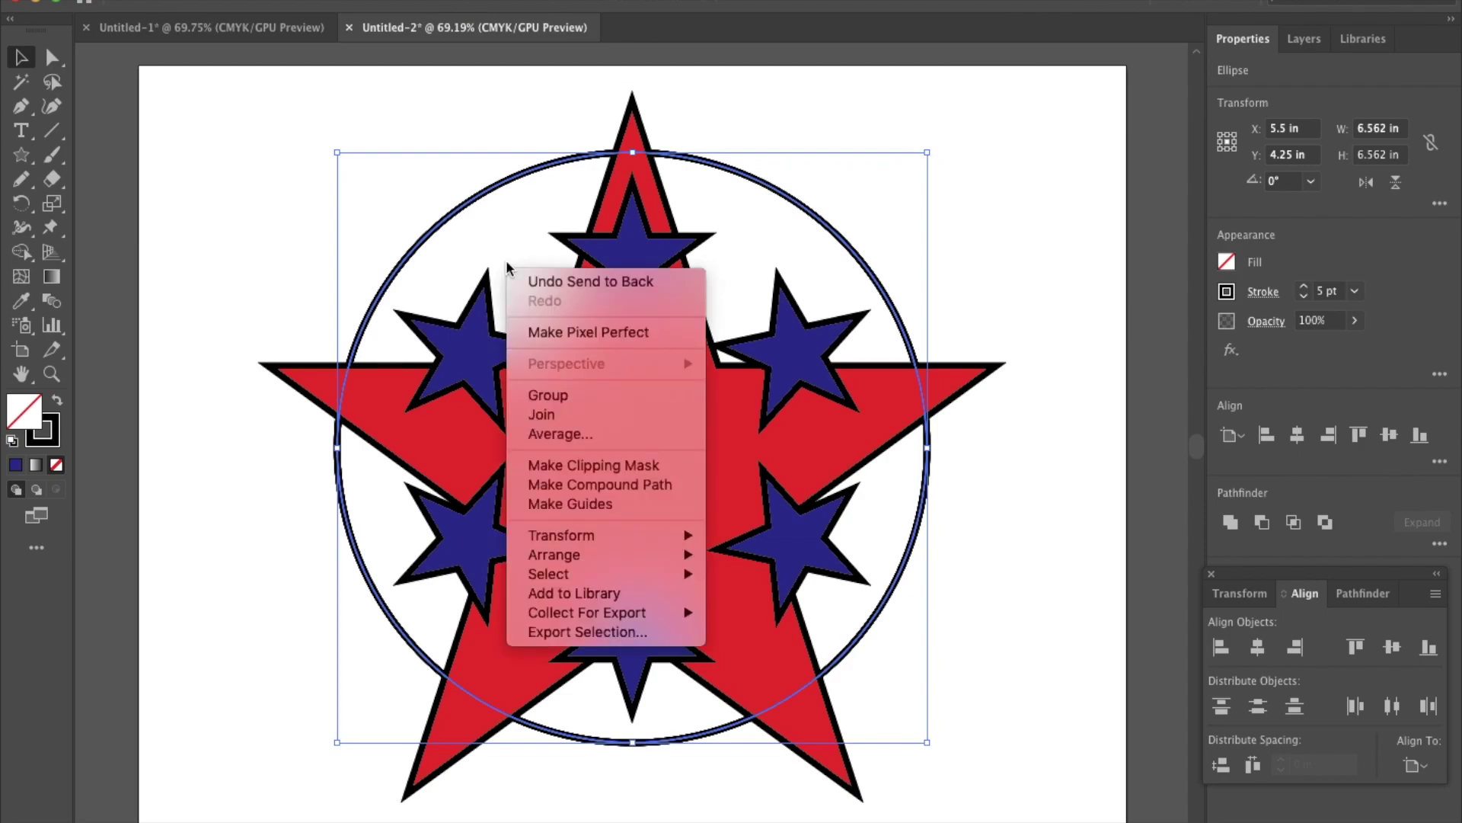
mouse_move(689, 535)
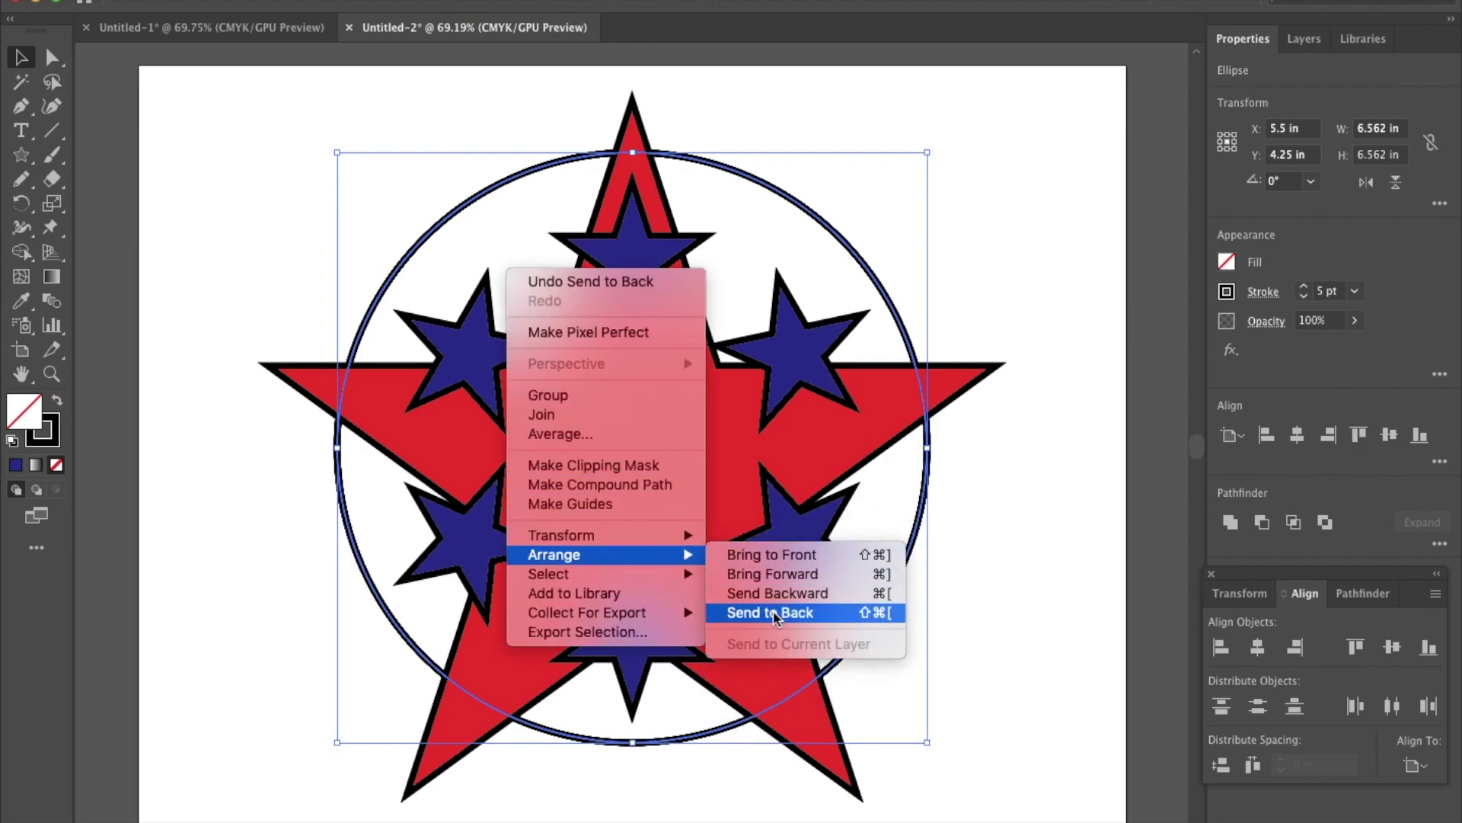
left_click(902, 593)
left_click(1022, 529)
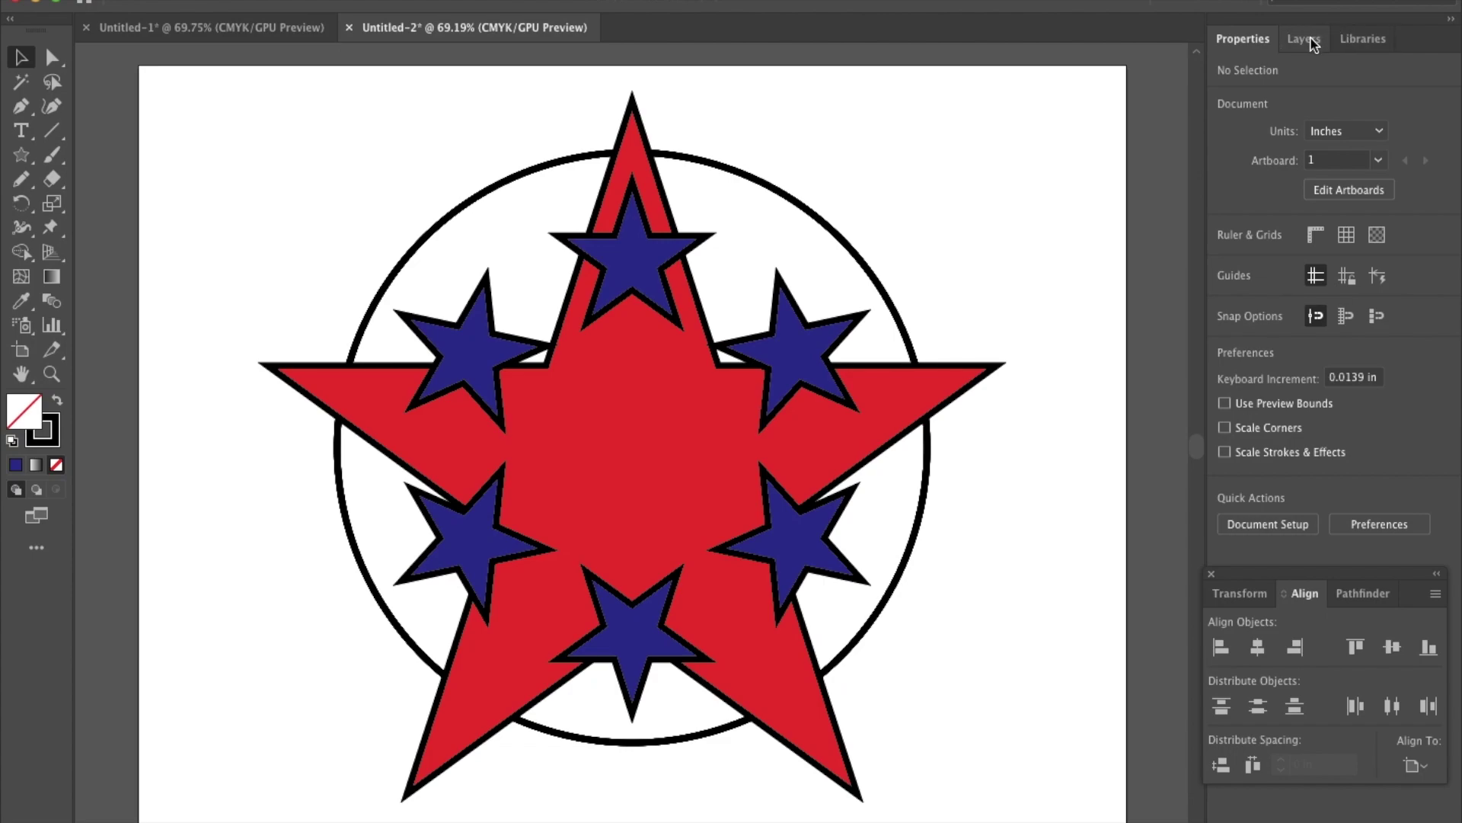
Step: Examine the stacking order of the paths and ellipses in Layer 1, then collapse the layer and return to the document properties
left_click(866, 260)
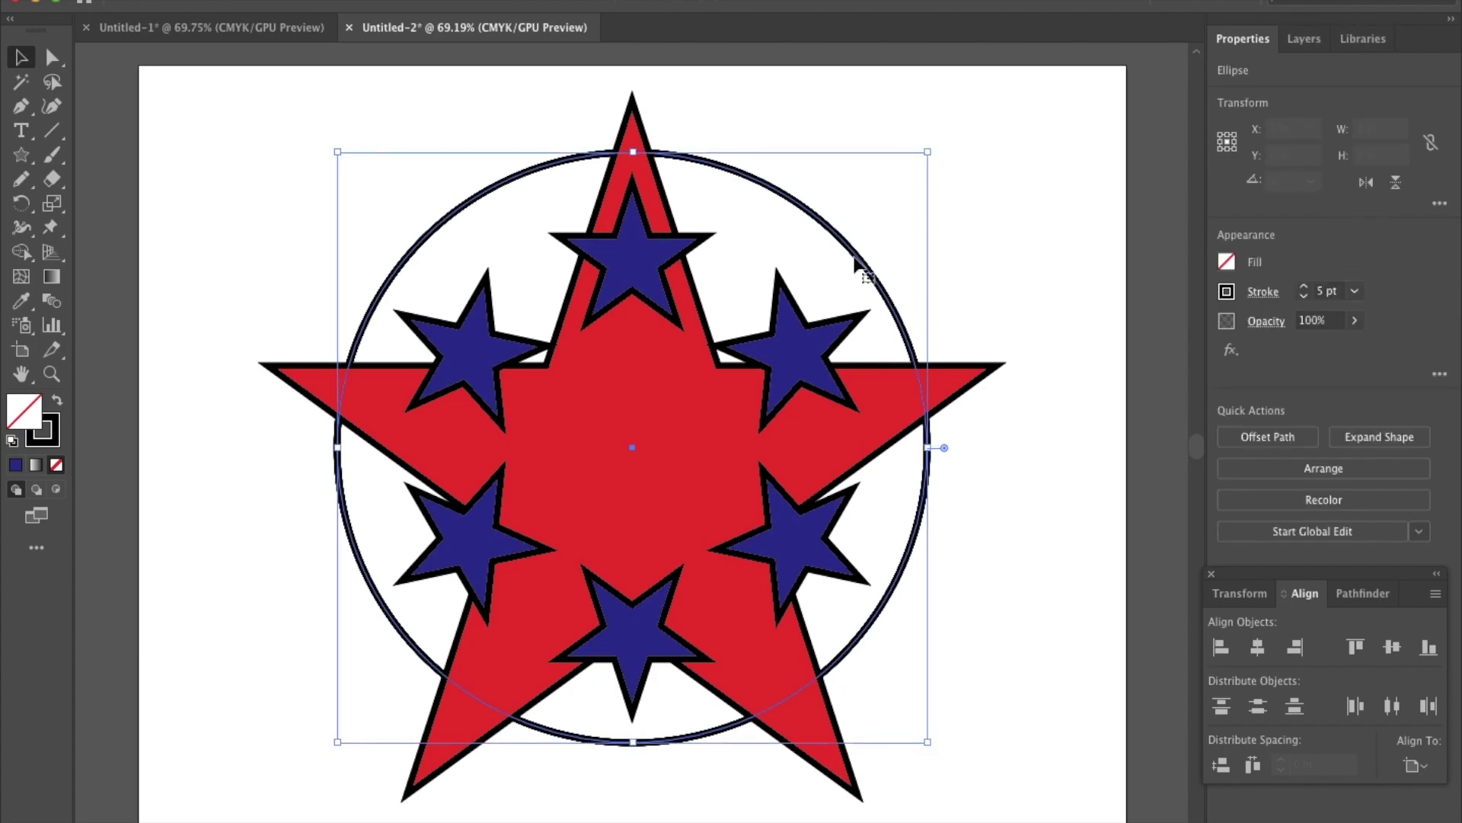
left_click(1304, 38)
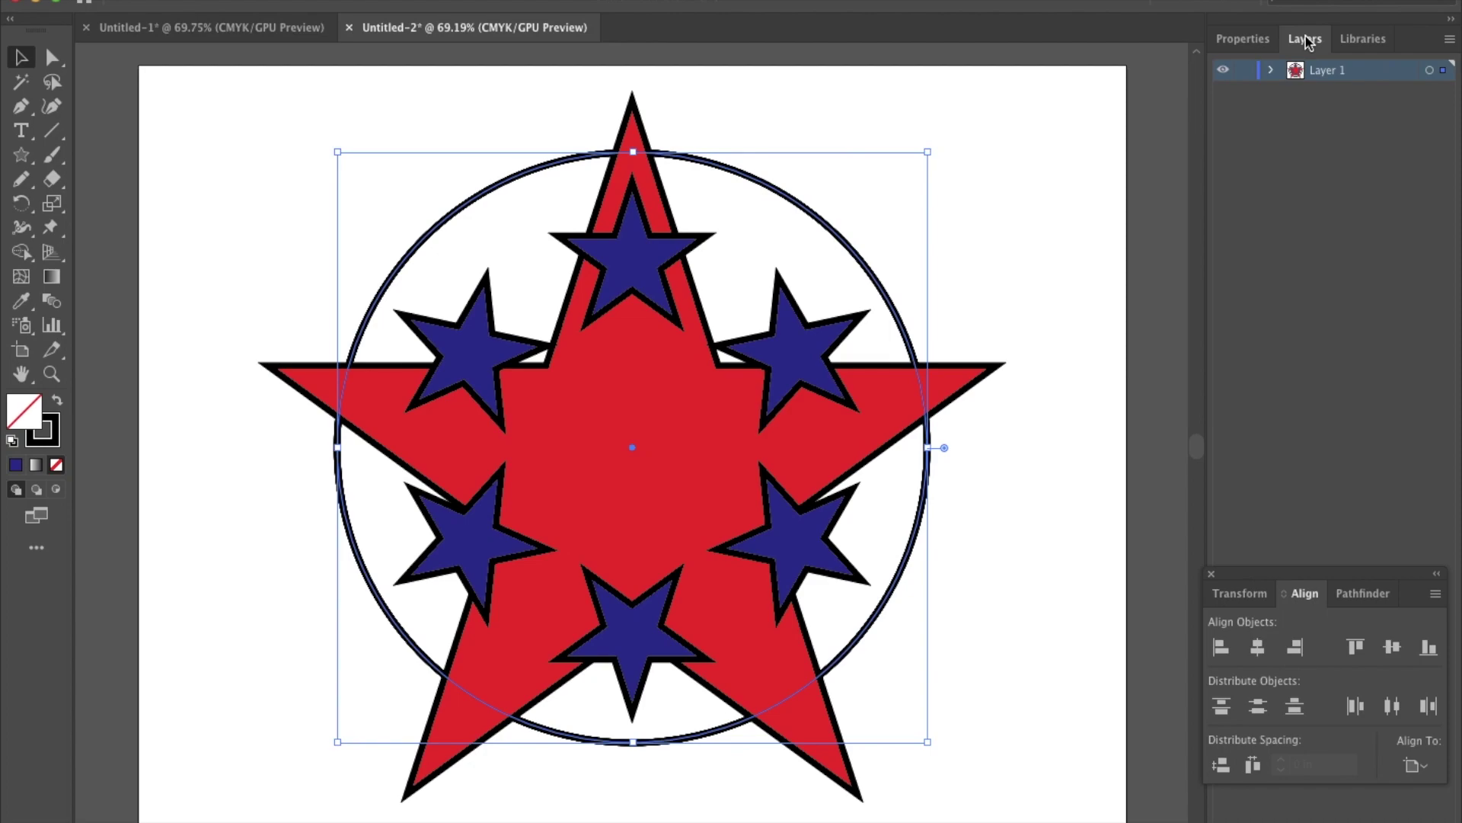
left_click(1273, 71)
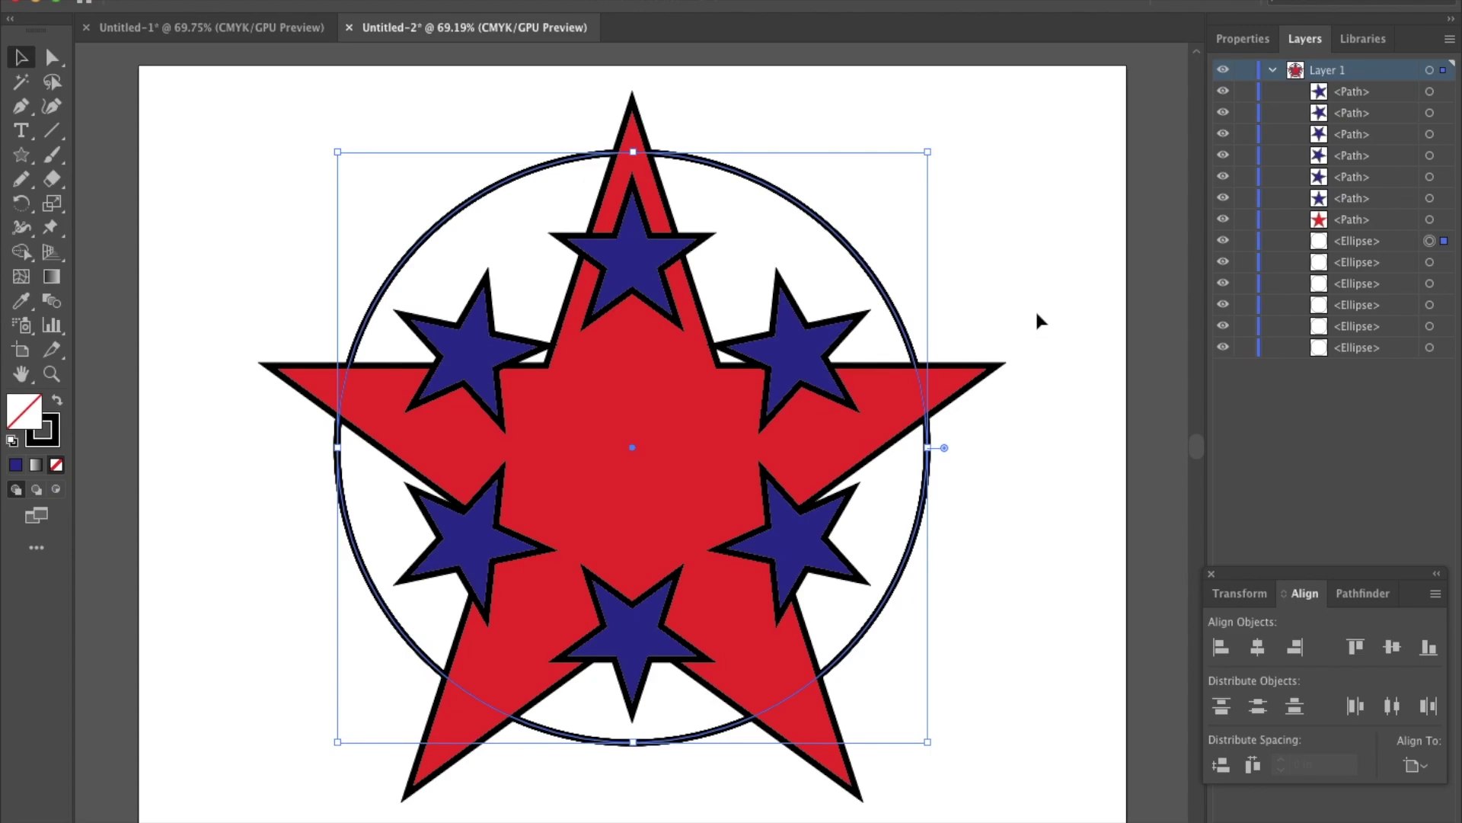
left_click(1051, 291)
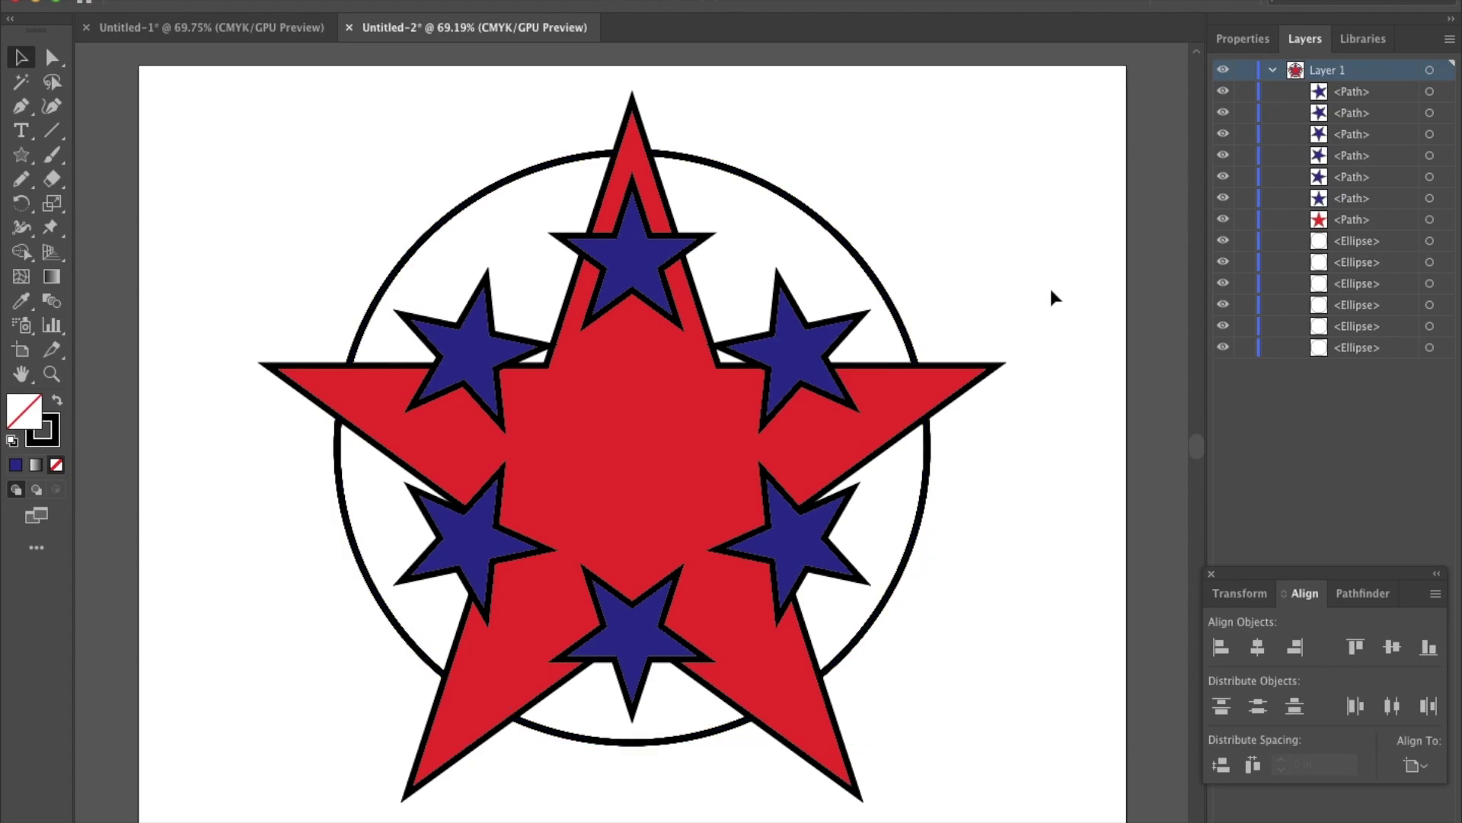
left_click(1272, 70)
left_click(1244, 40)
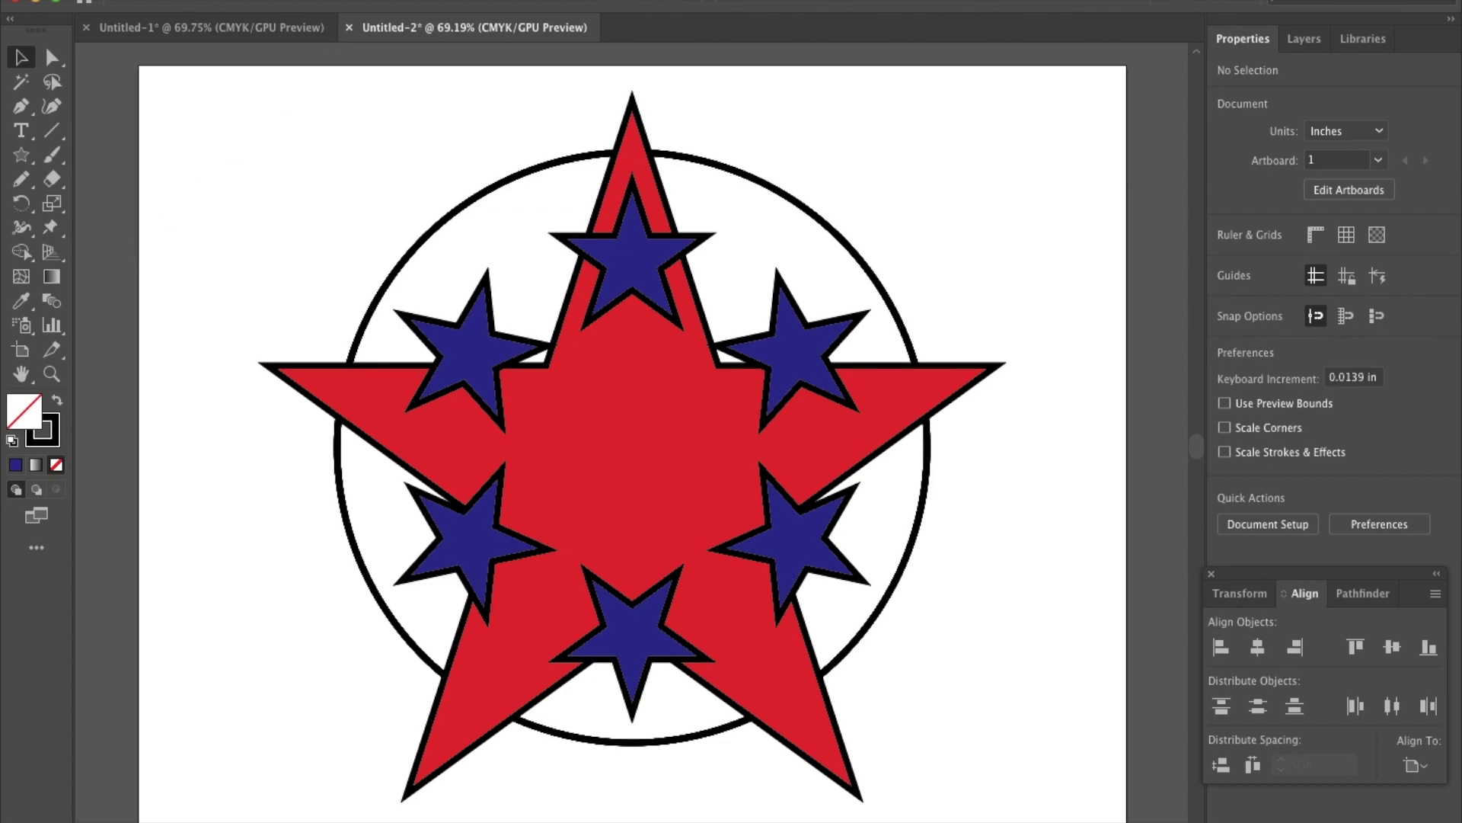
Step: Open the Regal Vector Pack symbol library and browse its symbols
left_click(525, 2)
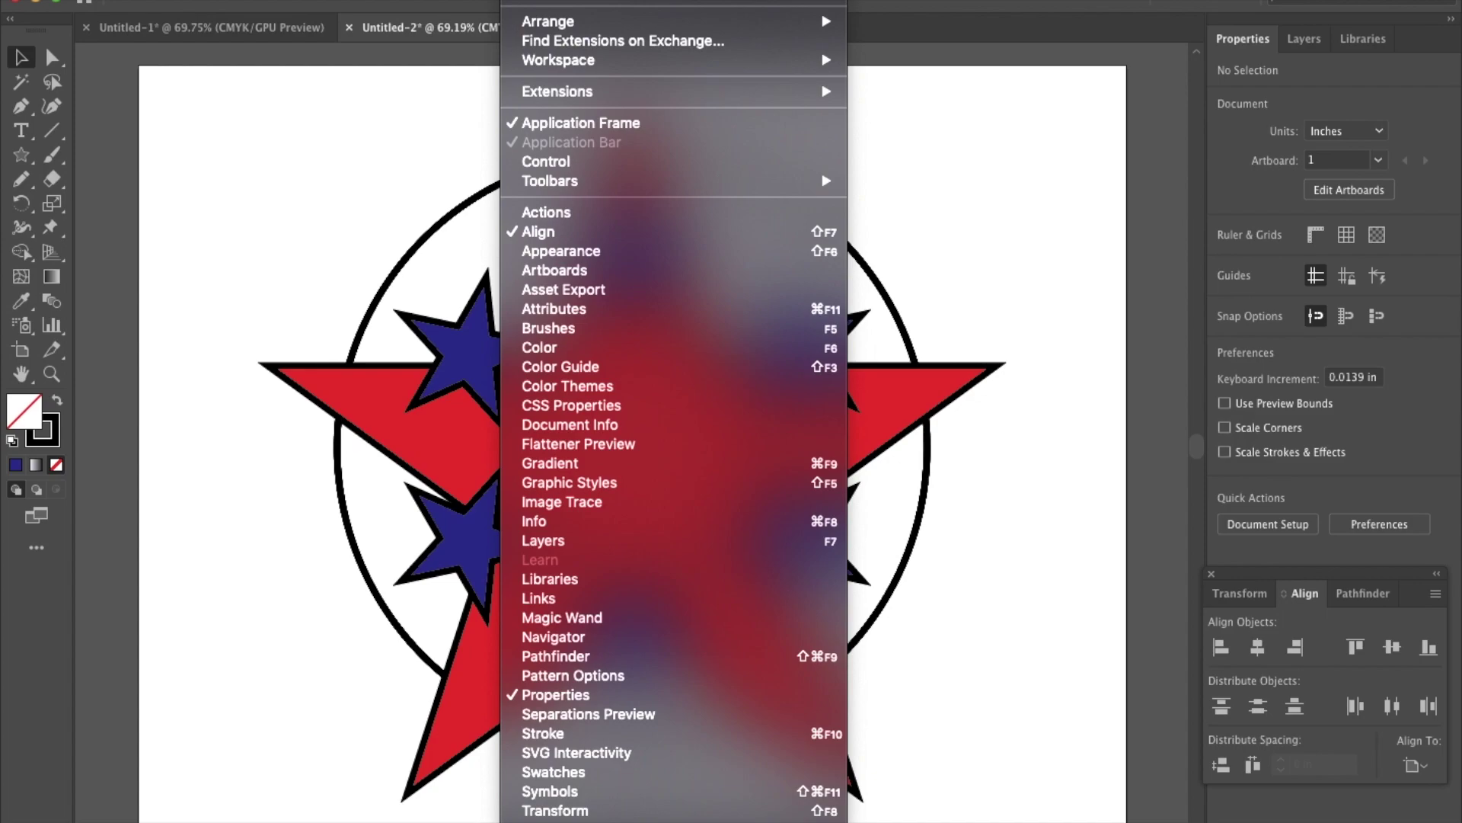
left_click(577, 798)
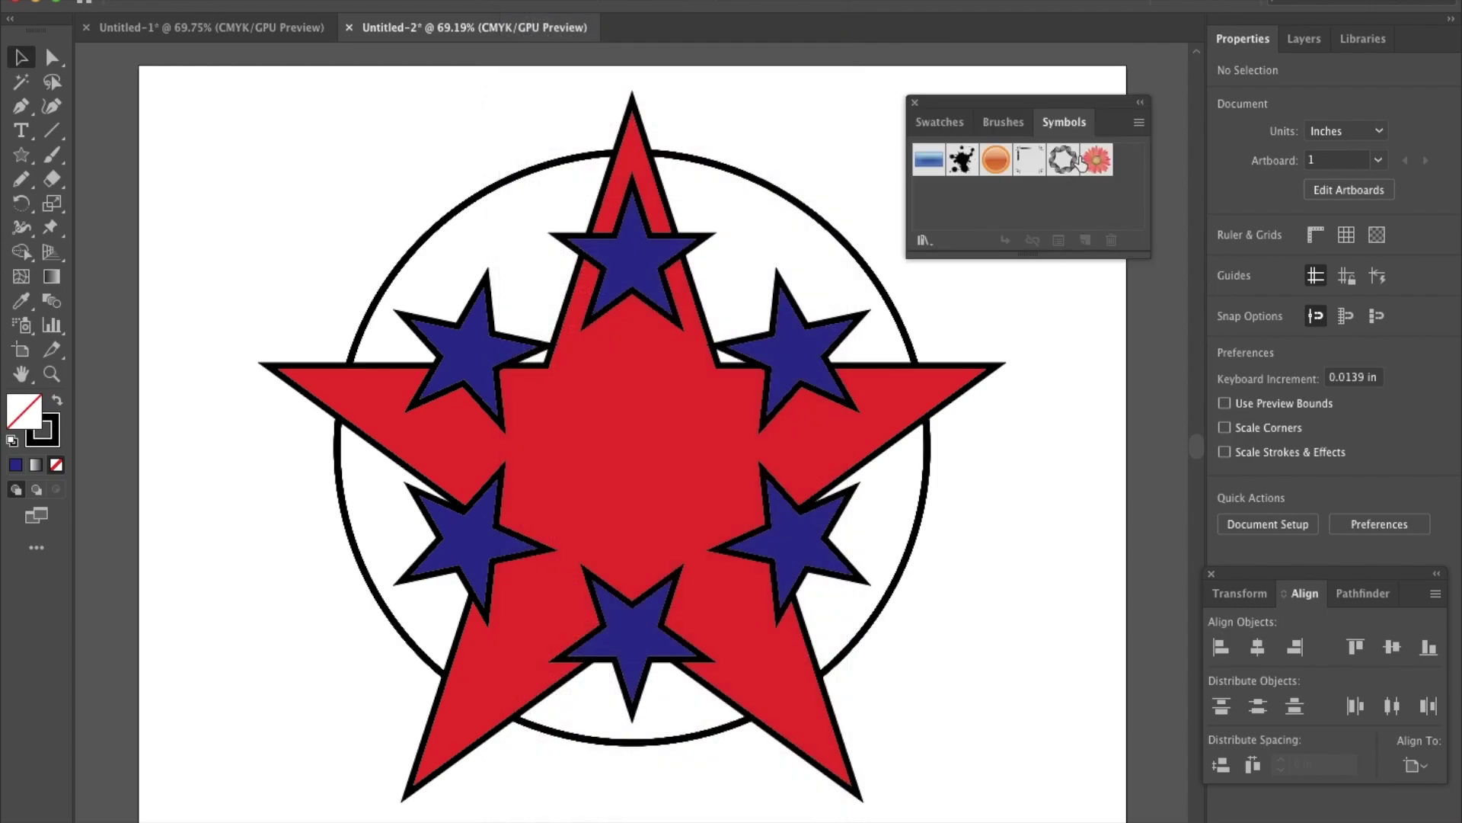
left_click(924, 241)
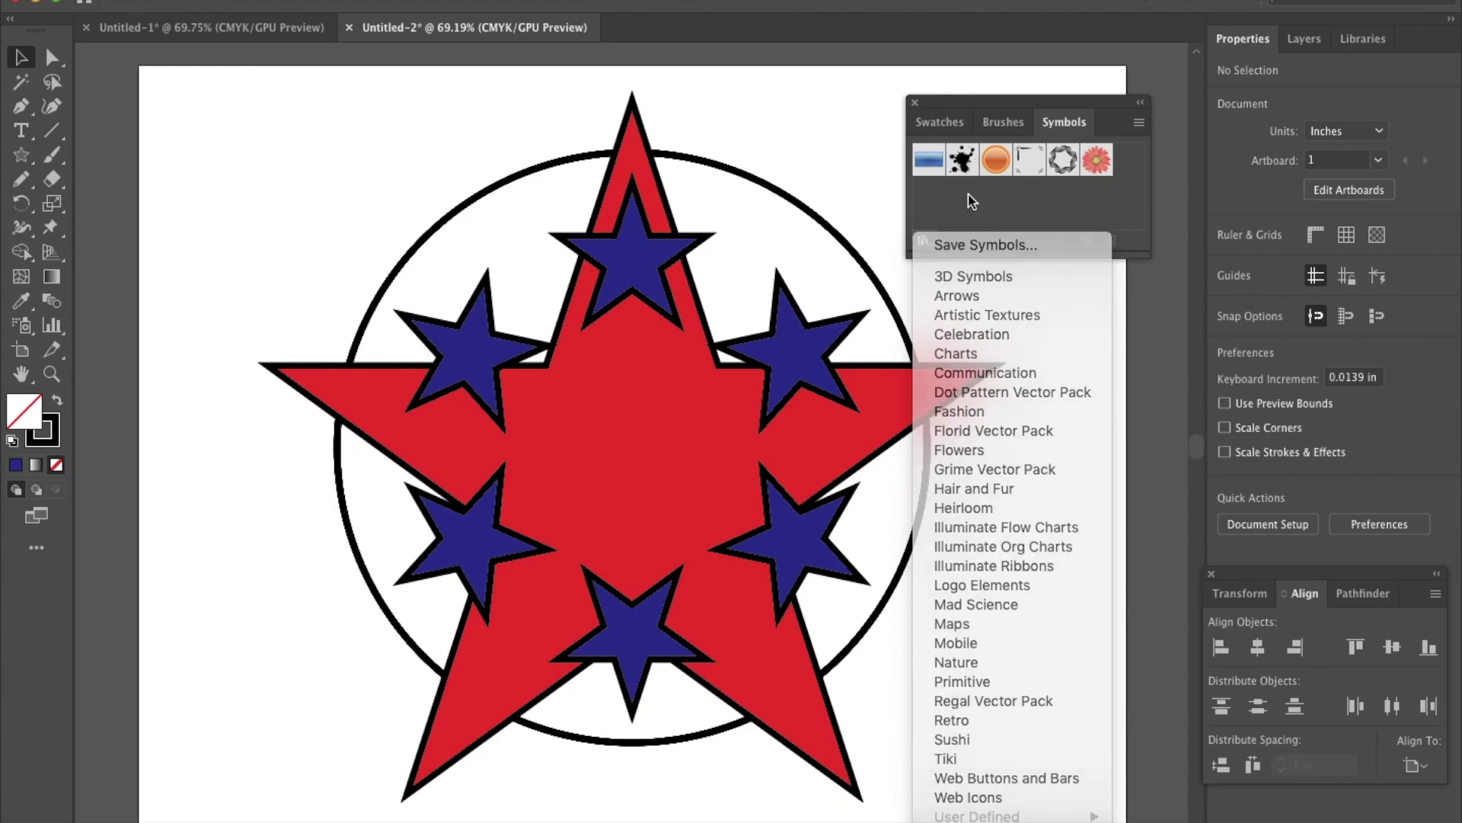
left_click(923, 240)
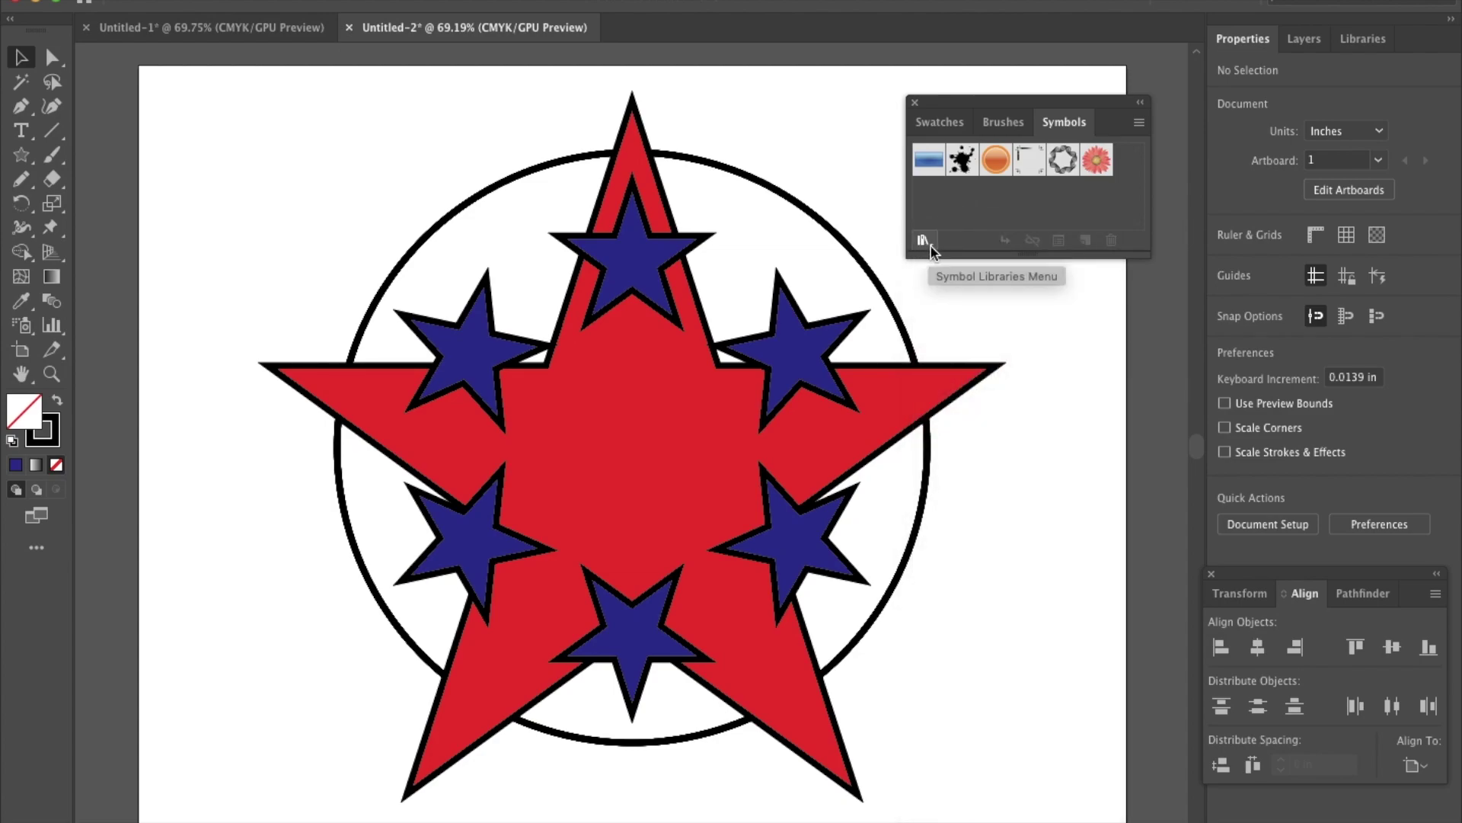
left_click(927, 243)
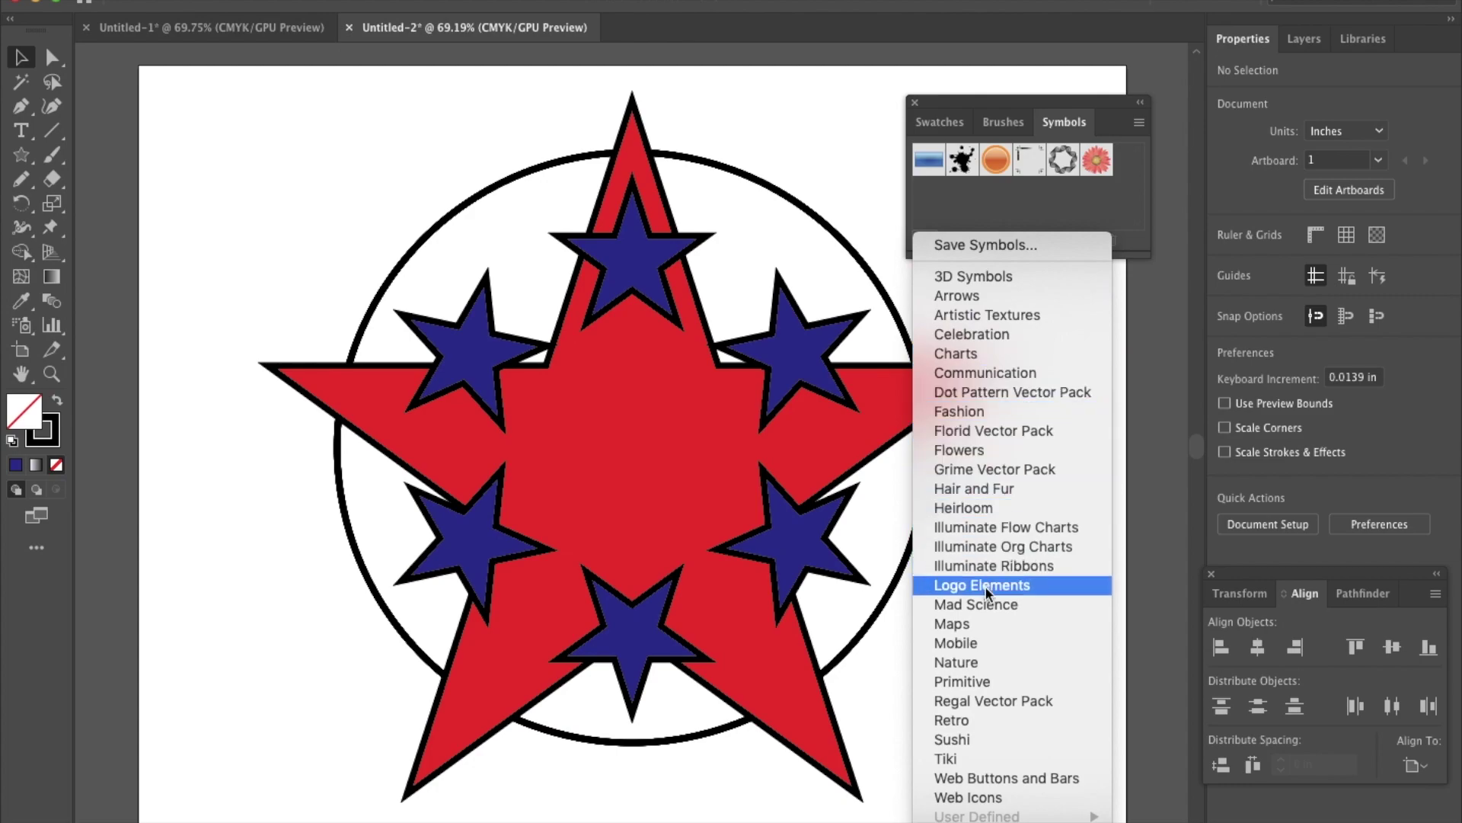
left_click(965, 702)
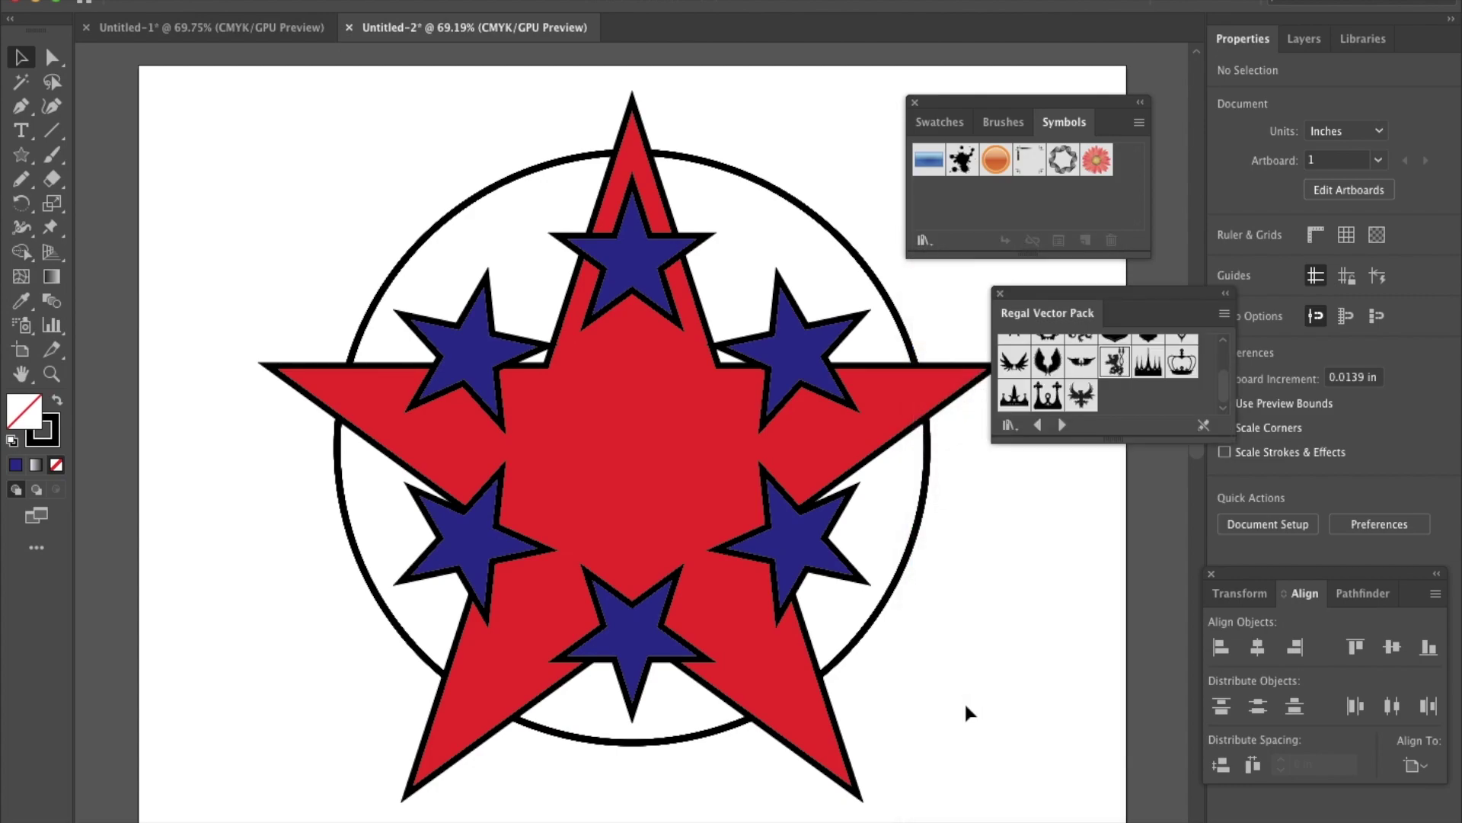
scroll(1064, 366, "up", 5)
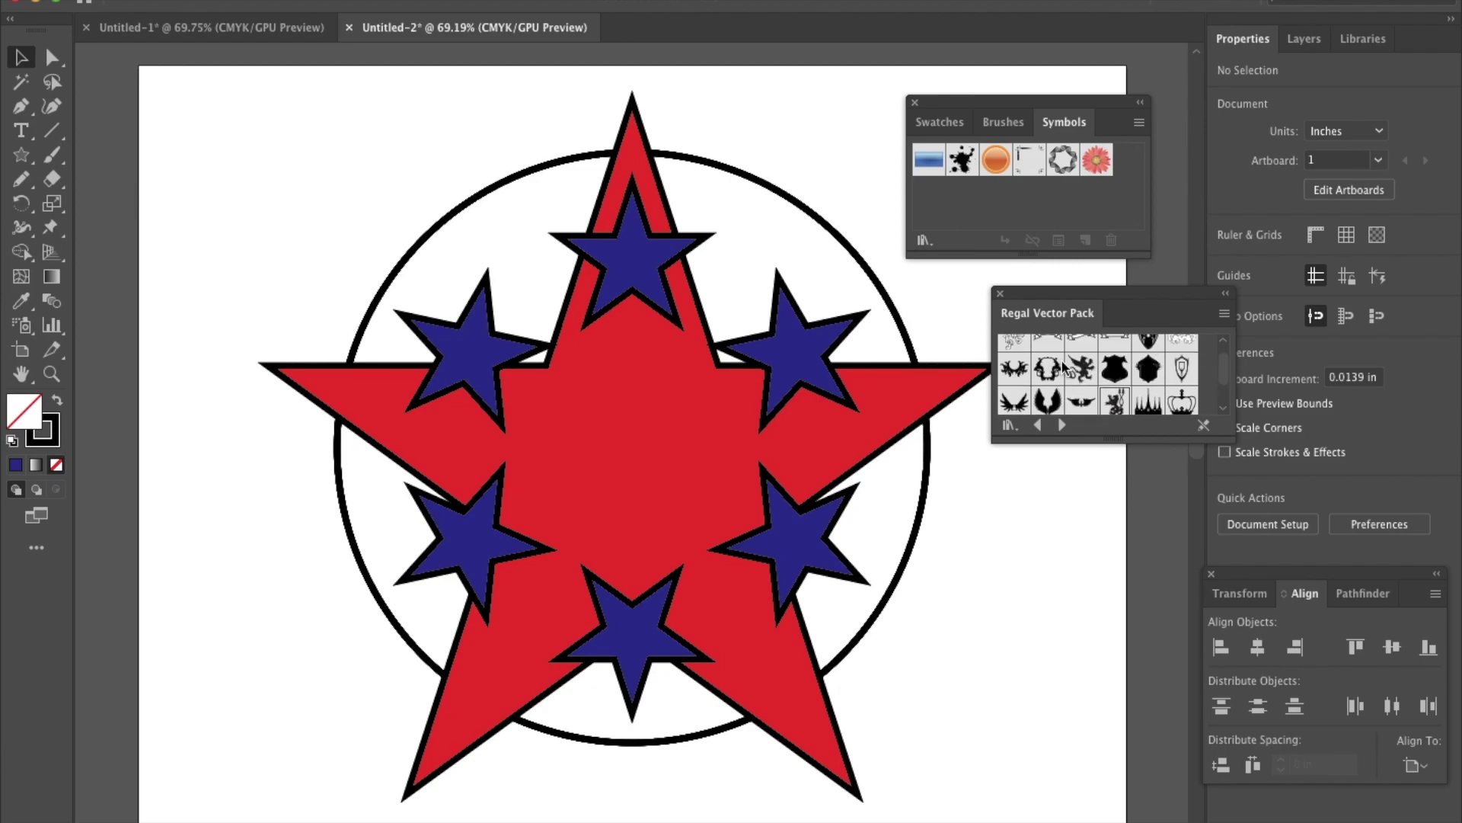
scroll(1063, 365, "down", 5)
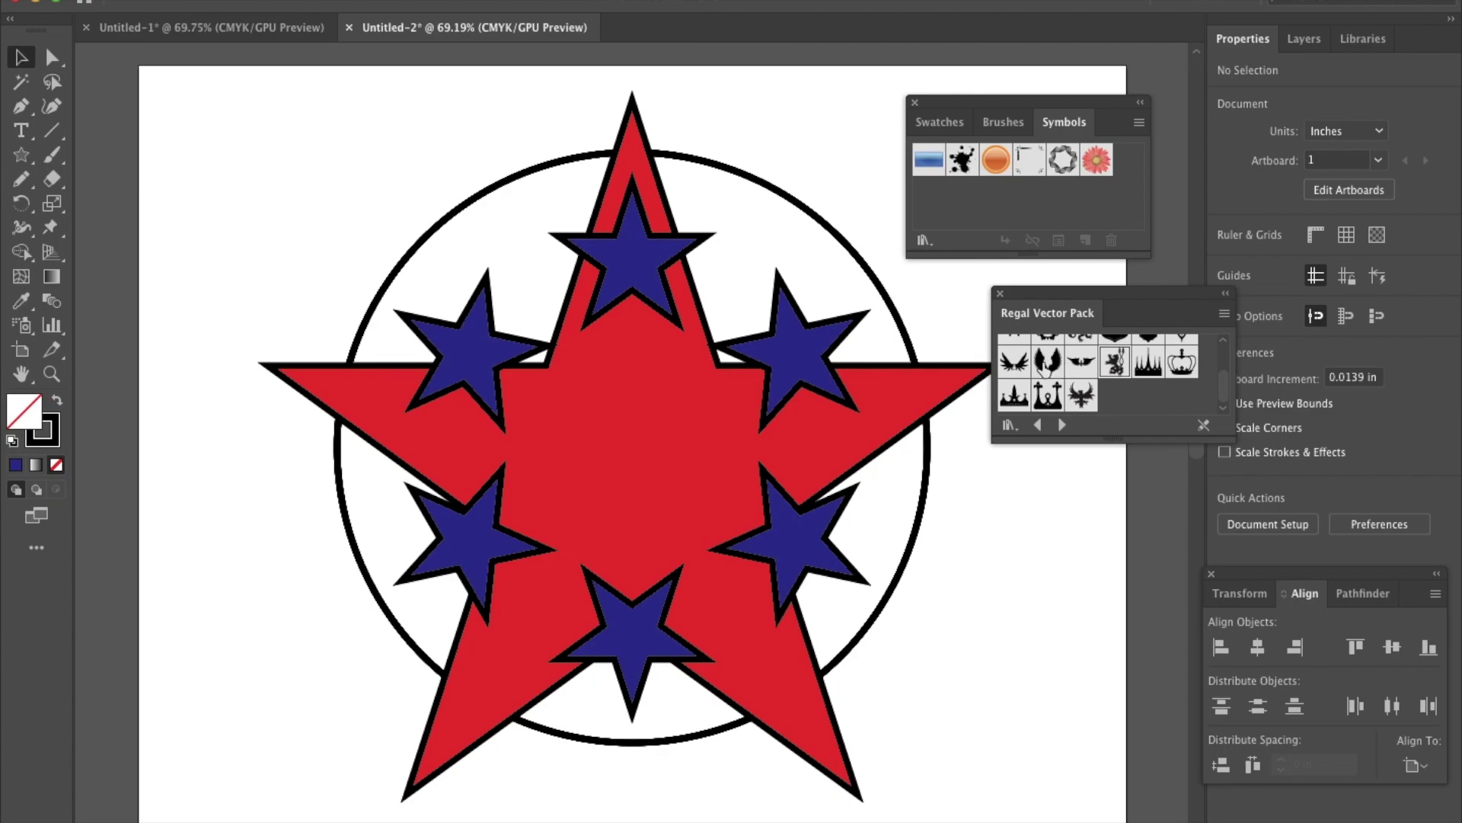
Step: Place the upright pair of wings symbol over the red star and enlarge it to about 7.5 by 7.2 in
left_click_drag(1049, 366, 957, 370)
left_click_drag(661, 418, 627, 459)
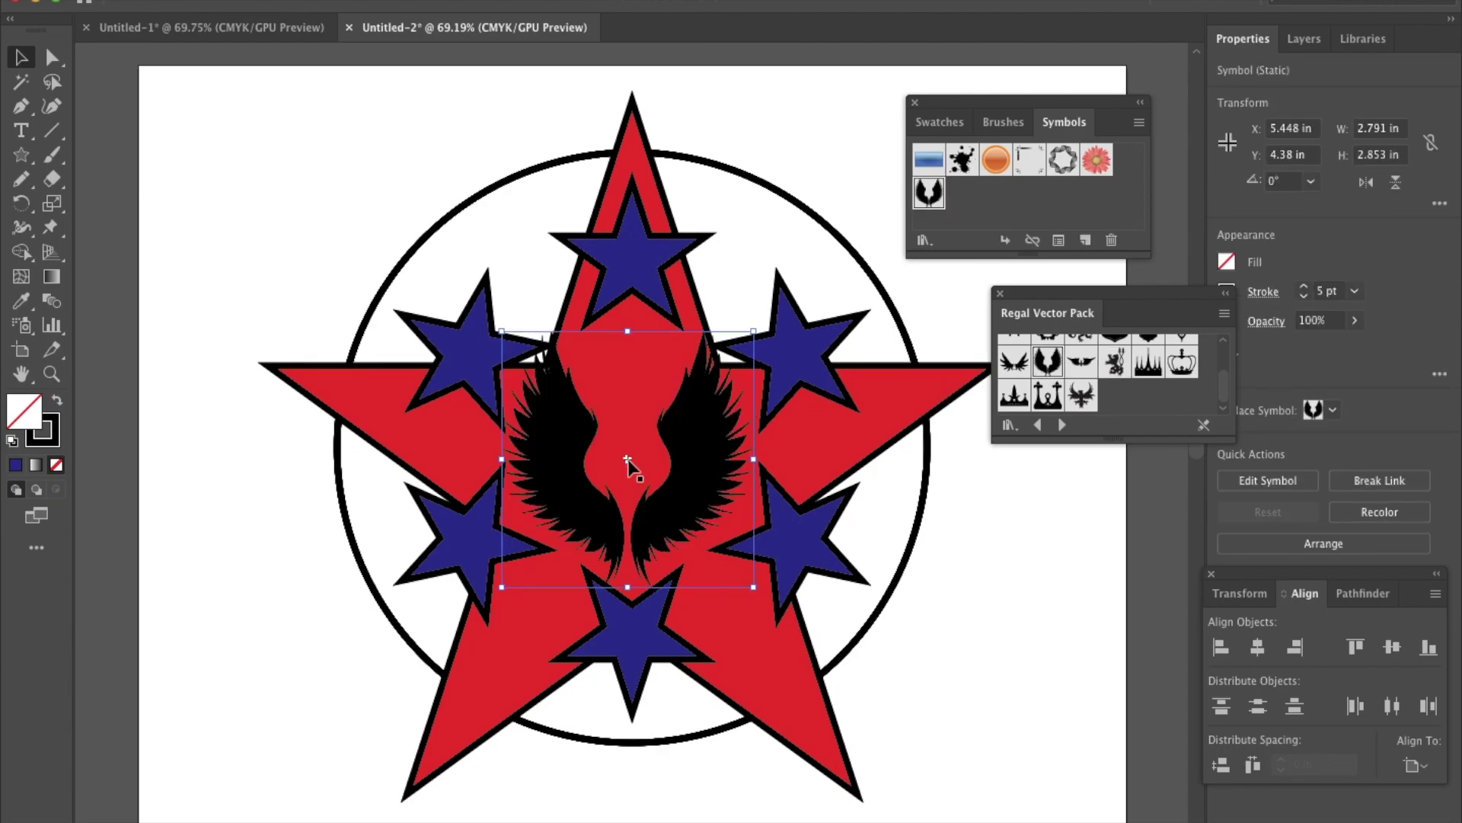
left_click_drag(501, 331, 303, 164)
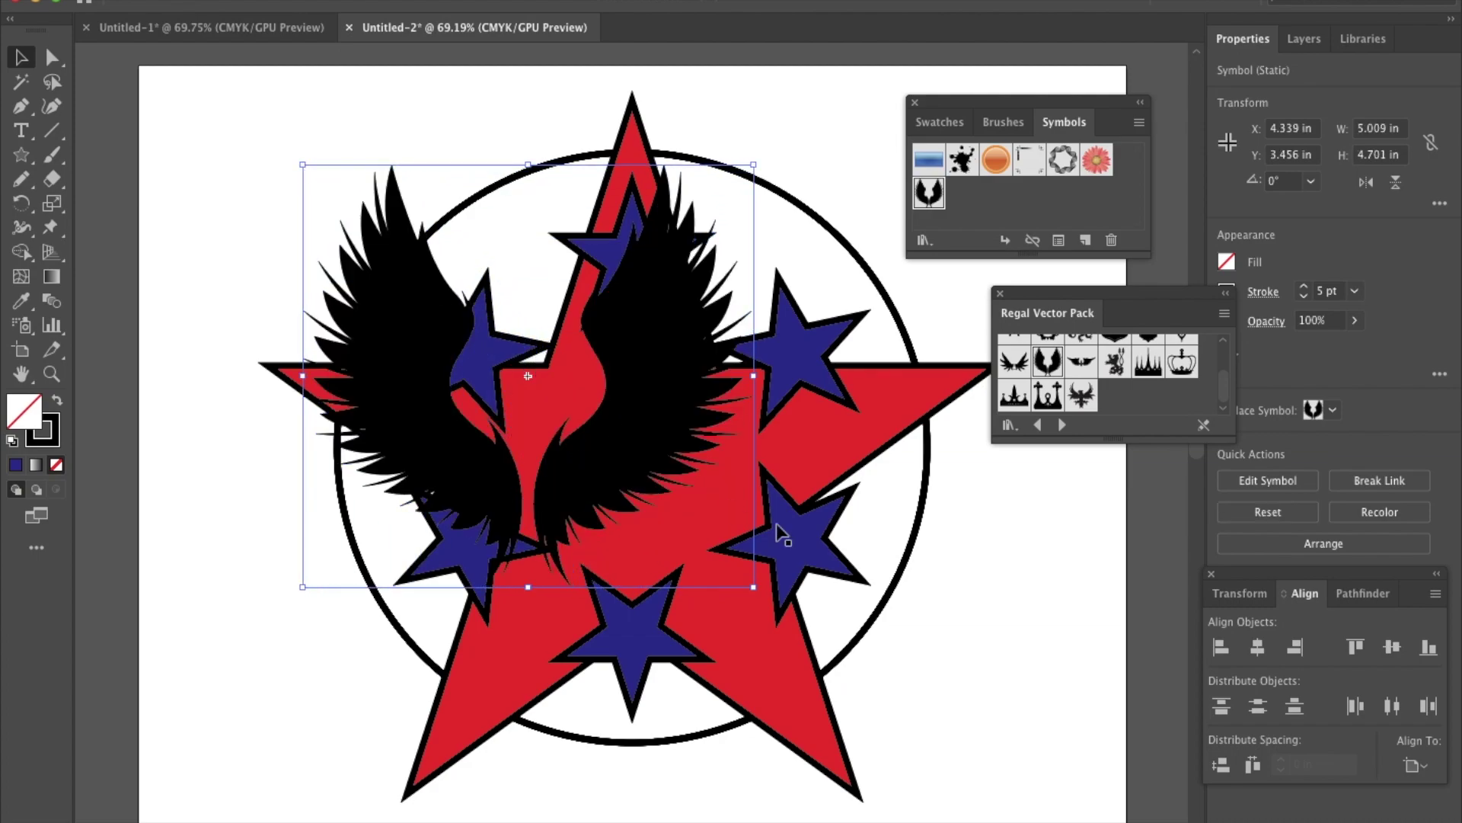
left_click_drag(753, 586, 976, 814)
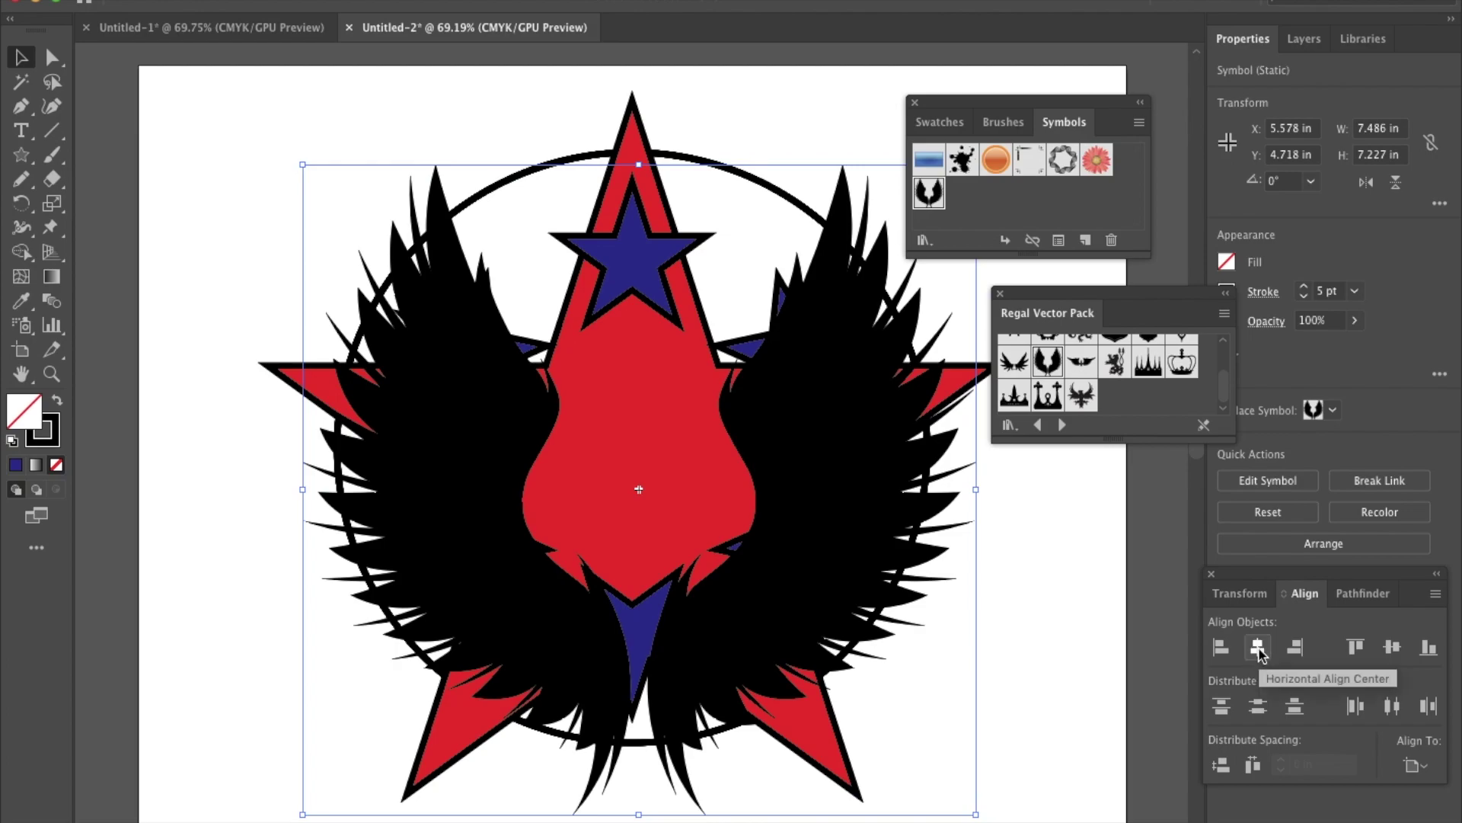
Step: Enlarge the wings symbol further to about 8 by 7.5 in and center it horizontally on the artboard
left_click(1257, 647)
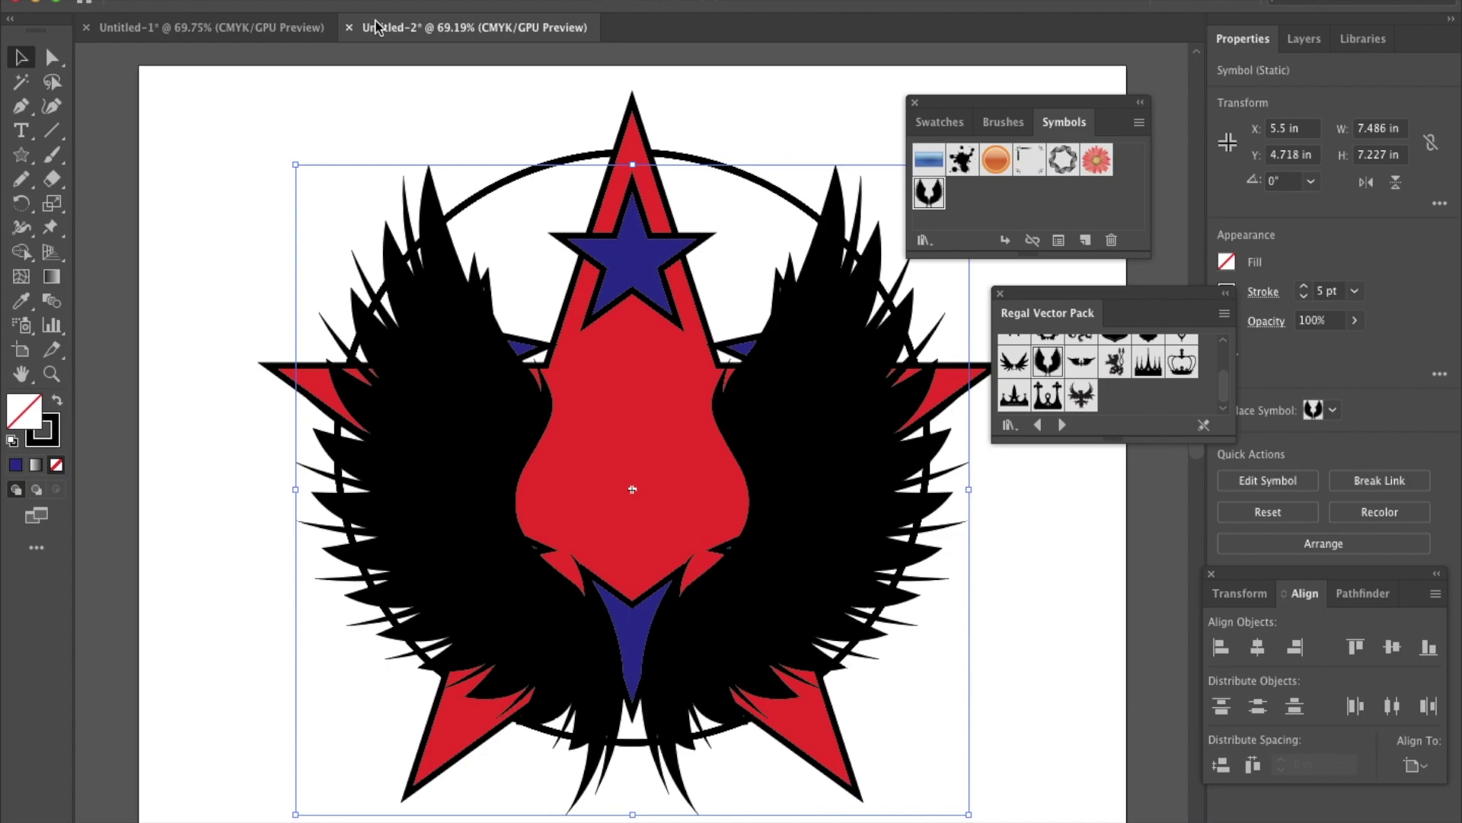
left_click_drag(296, 164, 250, 142)
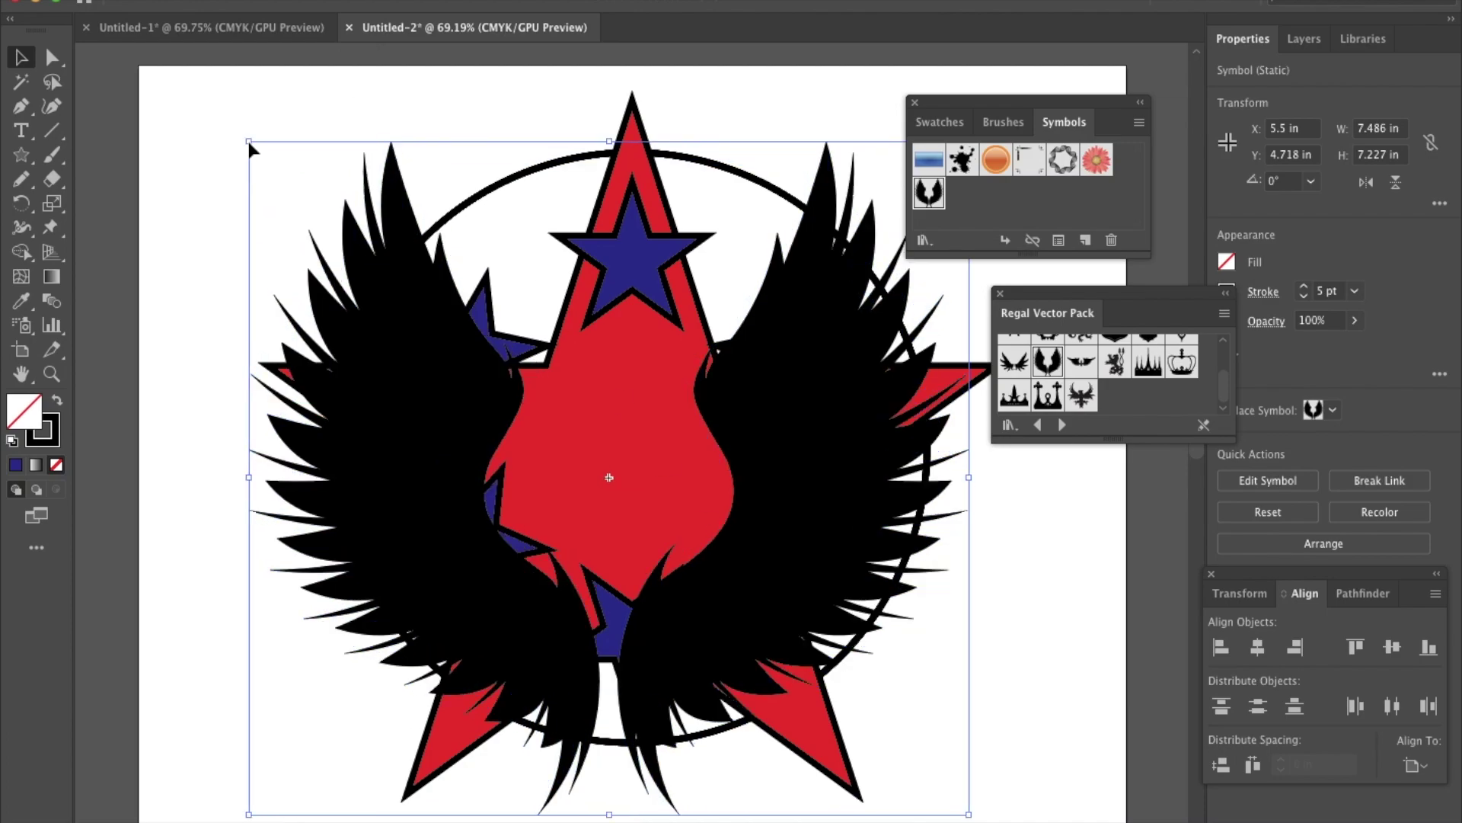
left_click(1264, 642)
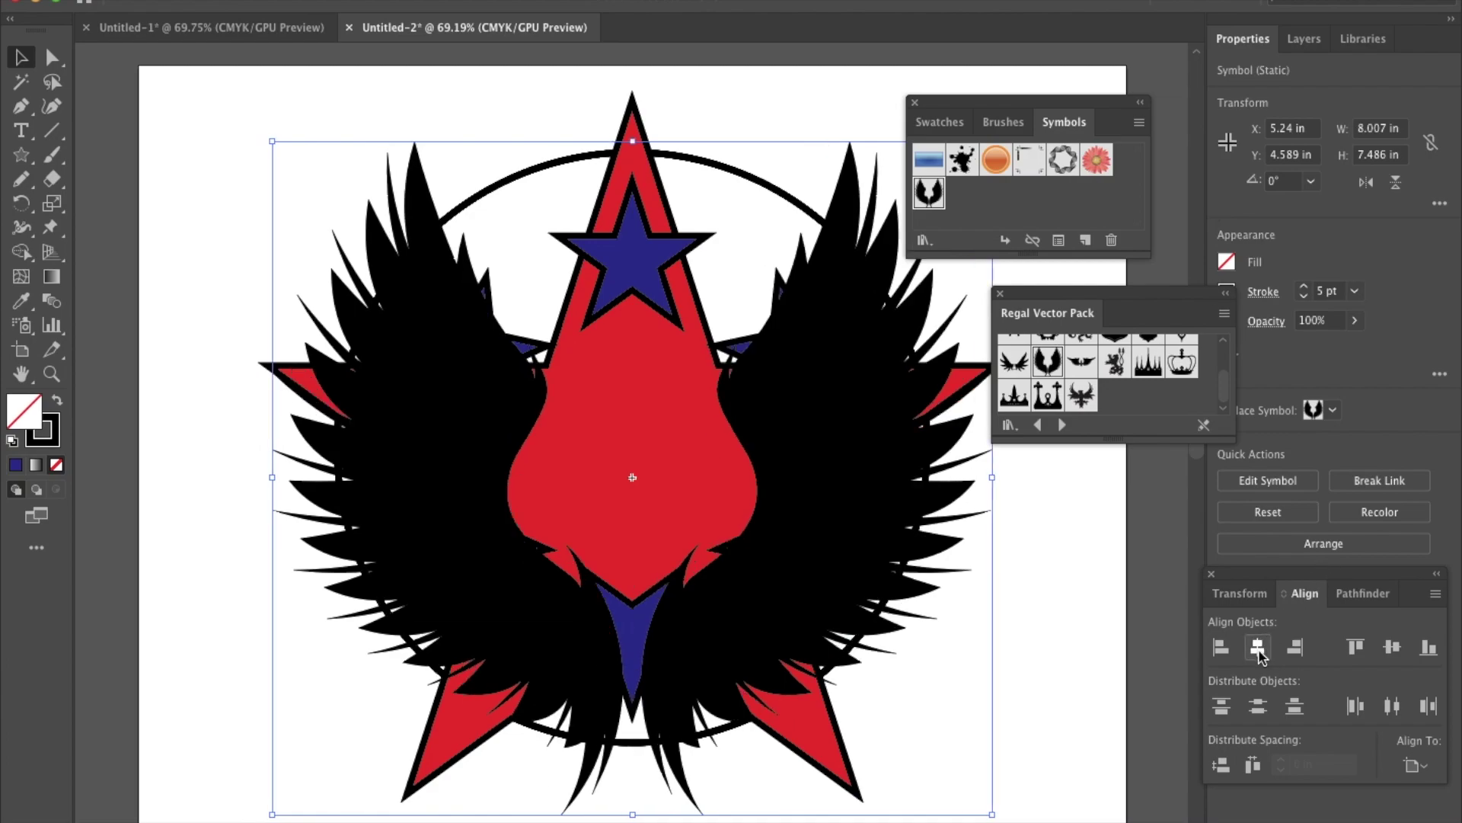
Step: Send the wings symbol to the back, behind the stars and circle outlines
right_click(873, 534)
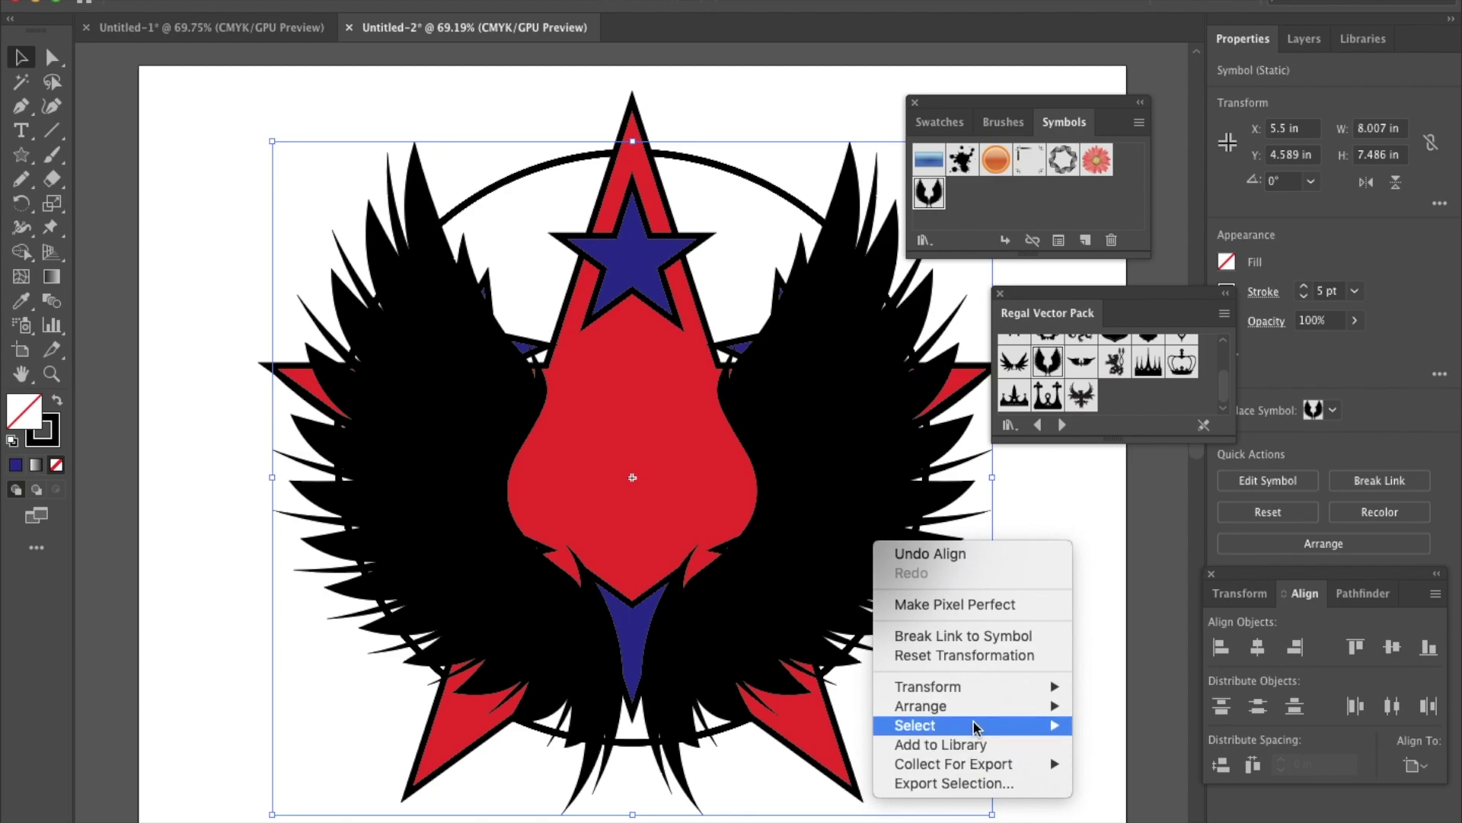
mouse_move(979, 706)
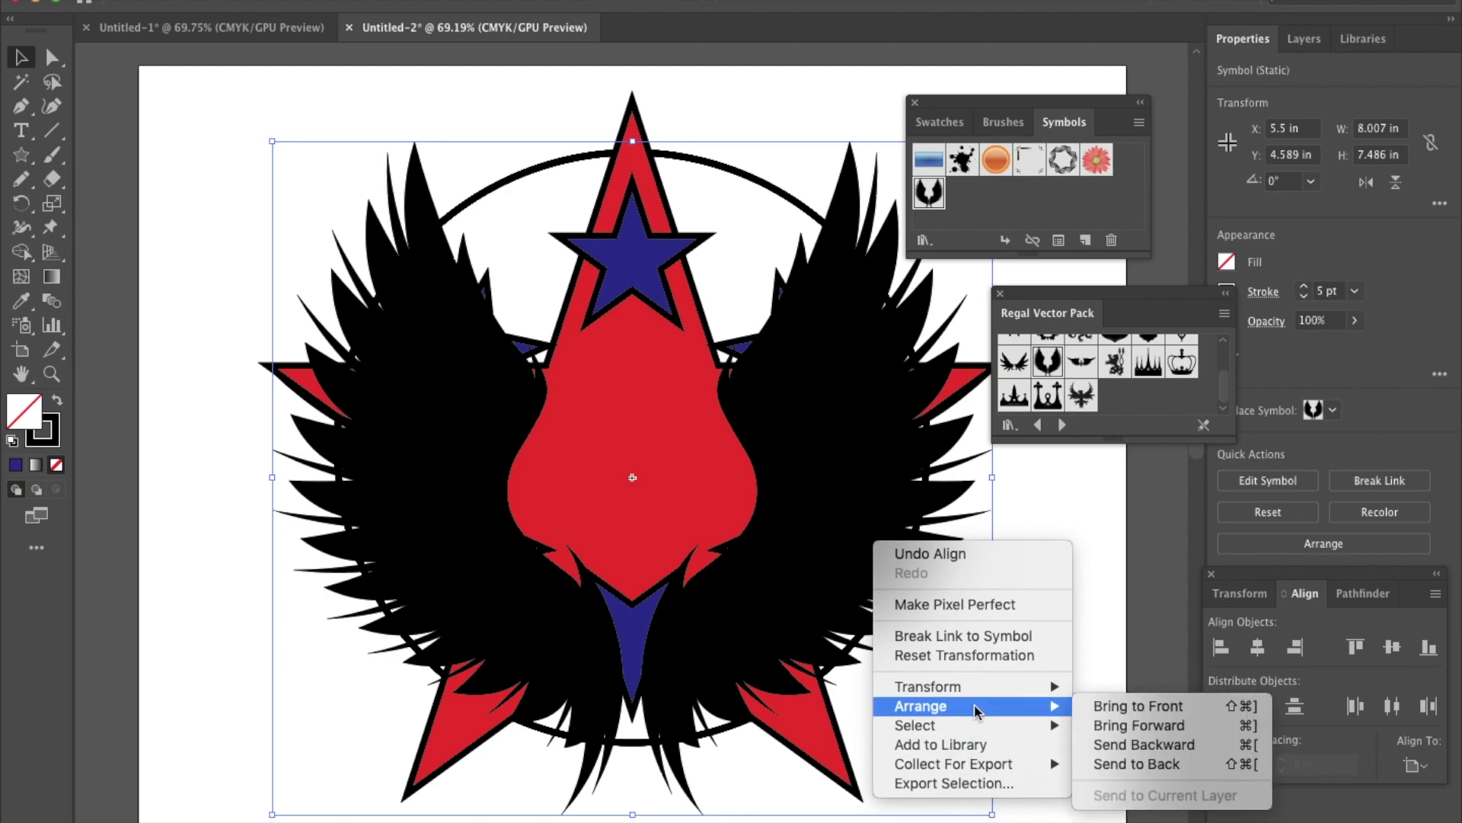
left_click(1145, 764)
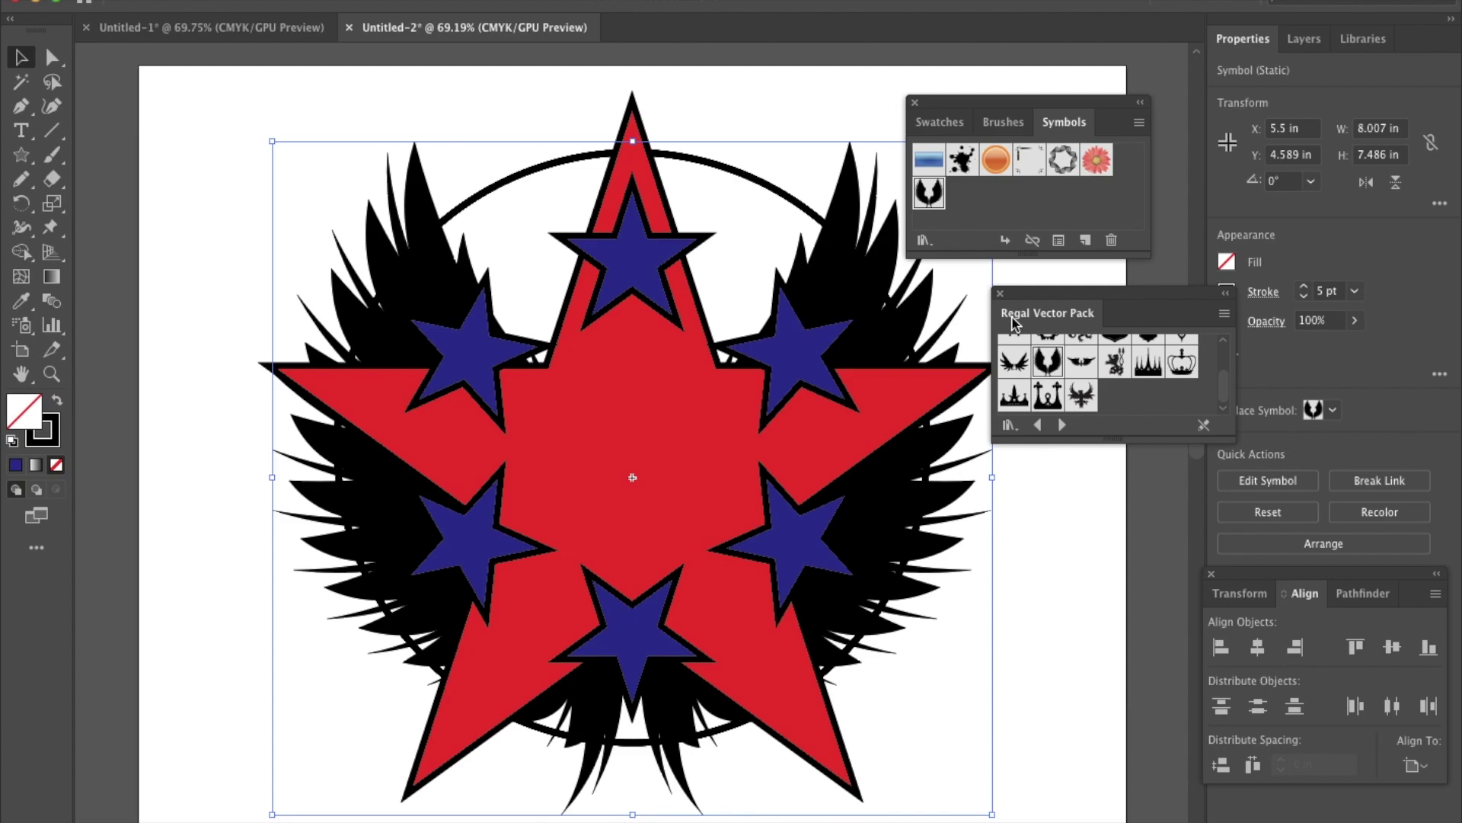
Step: Add the rampant lion symbol and shrink it to about 1.22 by 1.79 in just right of the red star's upper point, closing the symbol panels
left_click_drag(1114, 366, 762, 186)
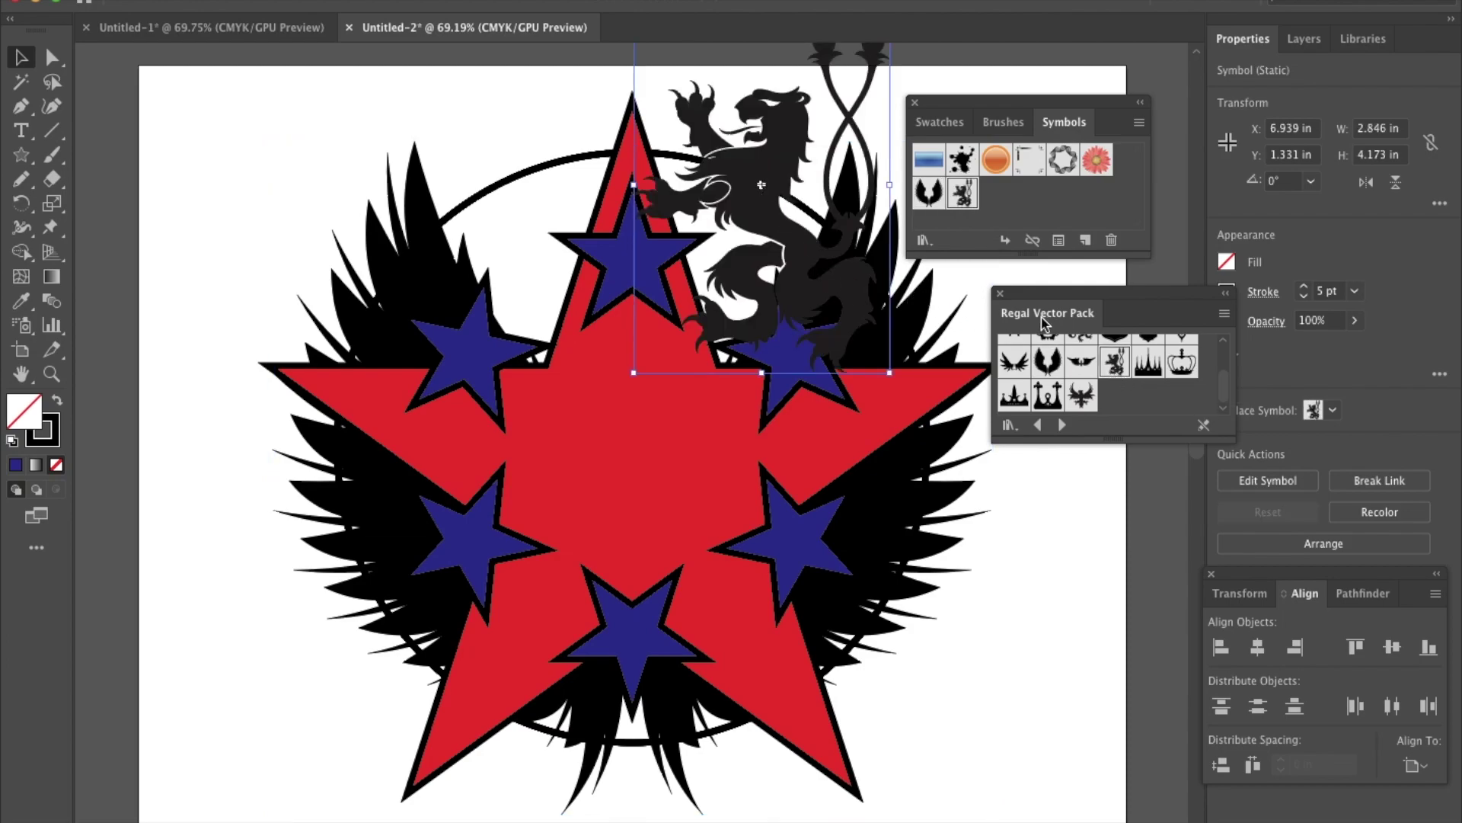
left_click(1000, 293)
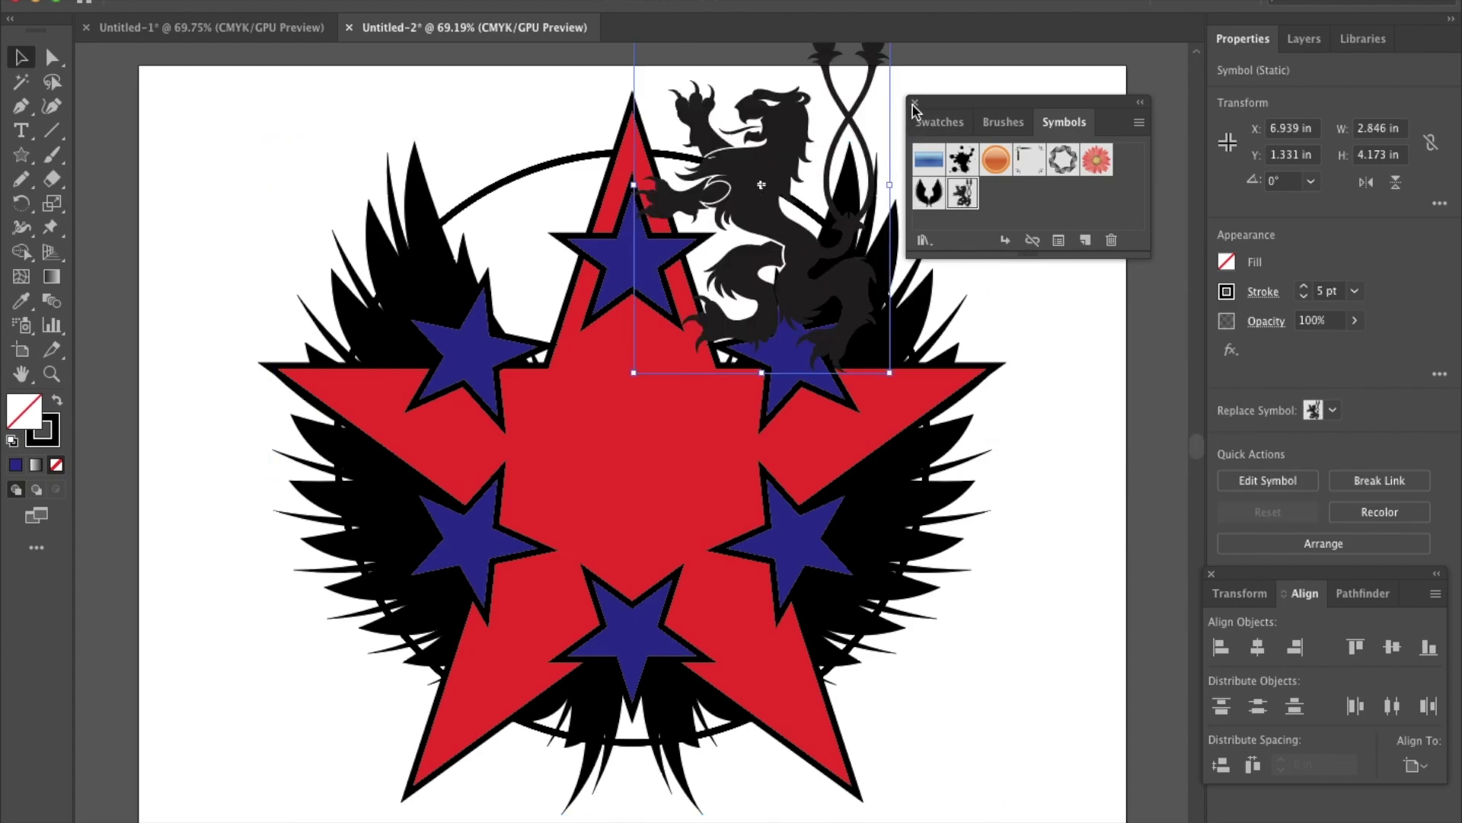
left_click(915, 102)
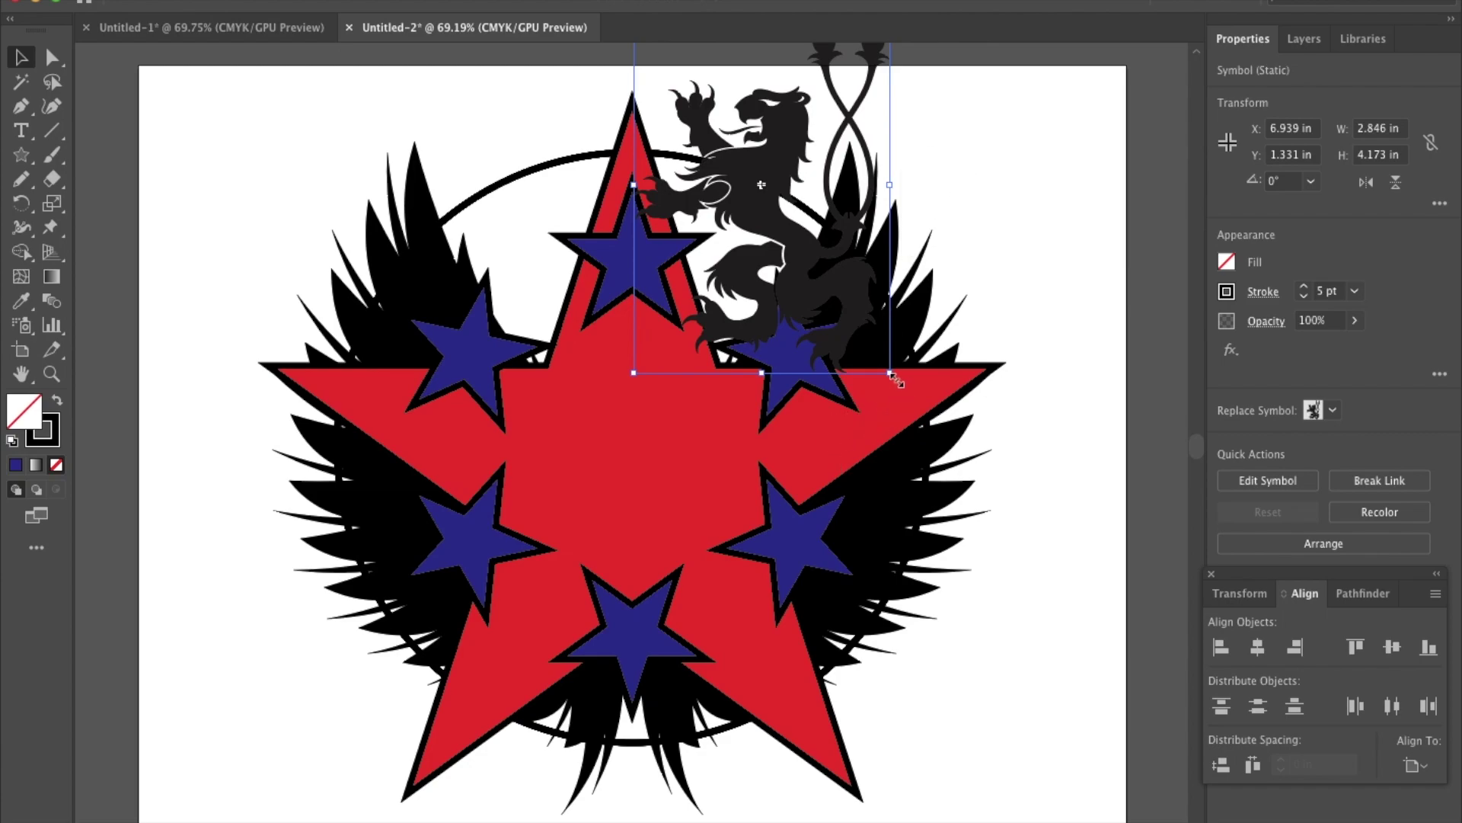
left_click_drag(890, 372, 737, 205)
left_click_drag(693, 101, 738, 179)
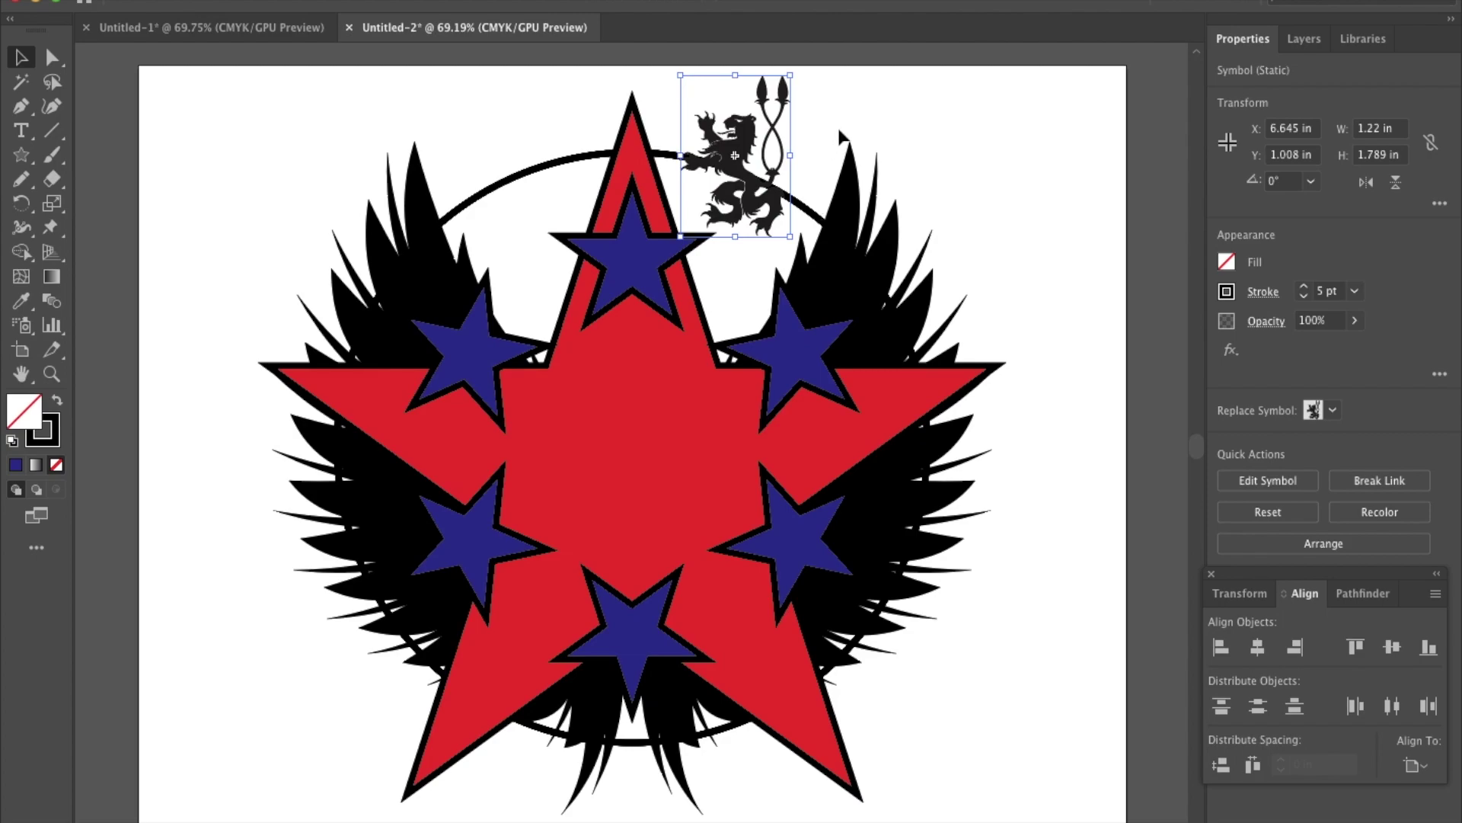
left_click(840, 136)
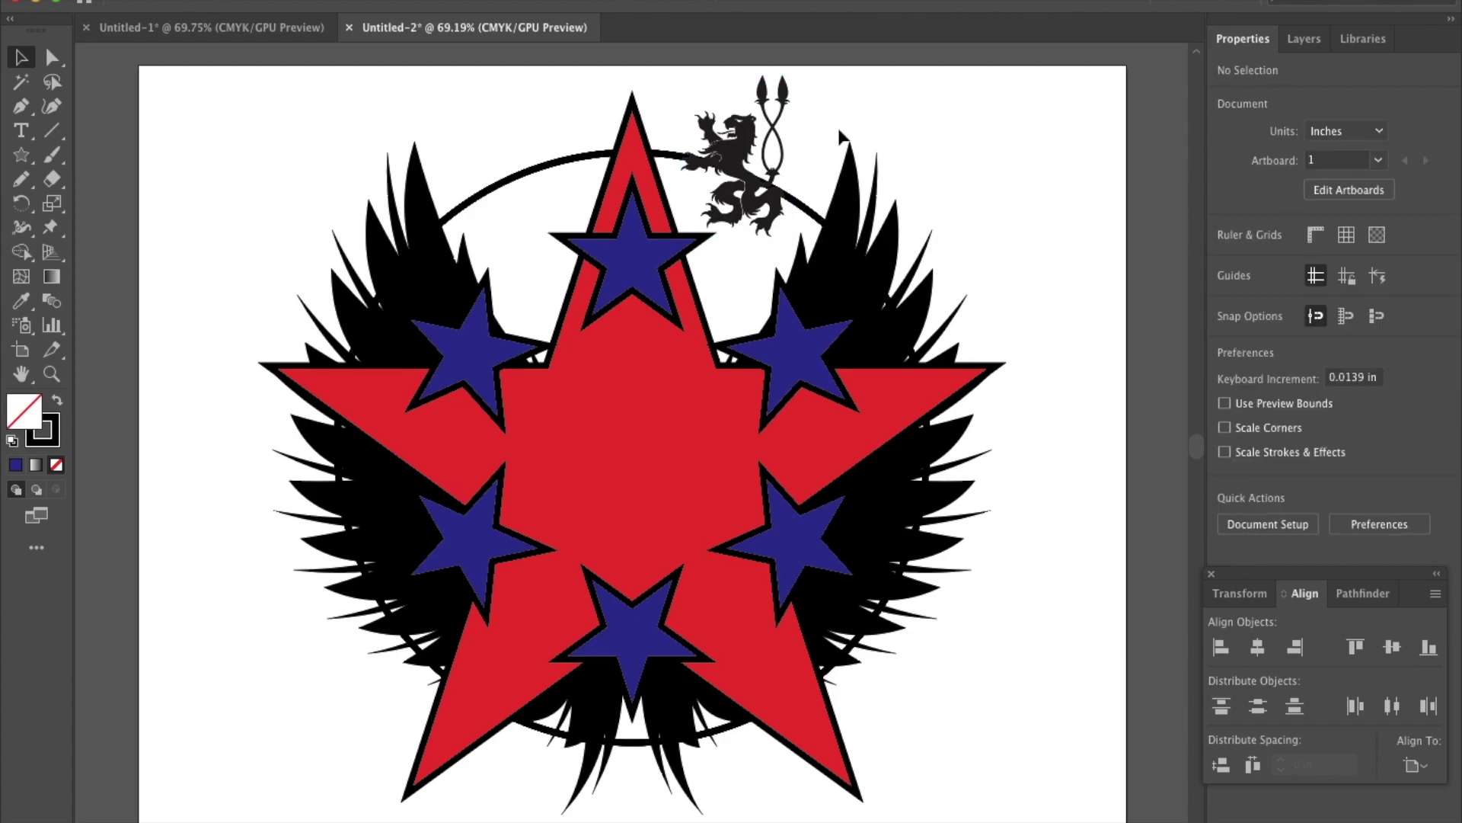
Step: Place a copy of the lion, reflected across the vertical axis, left of the red star's upper point, level with the original
left_click(737, 152)
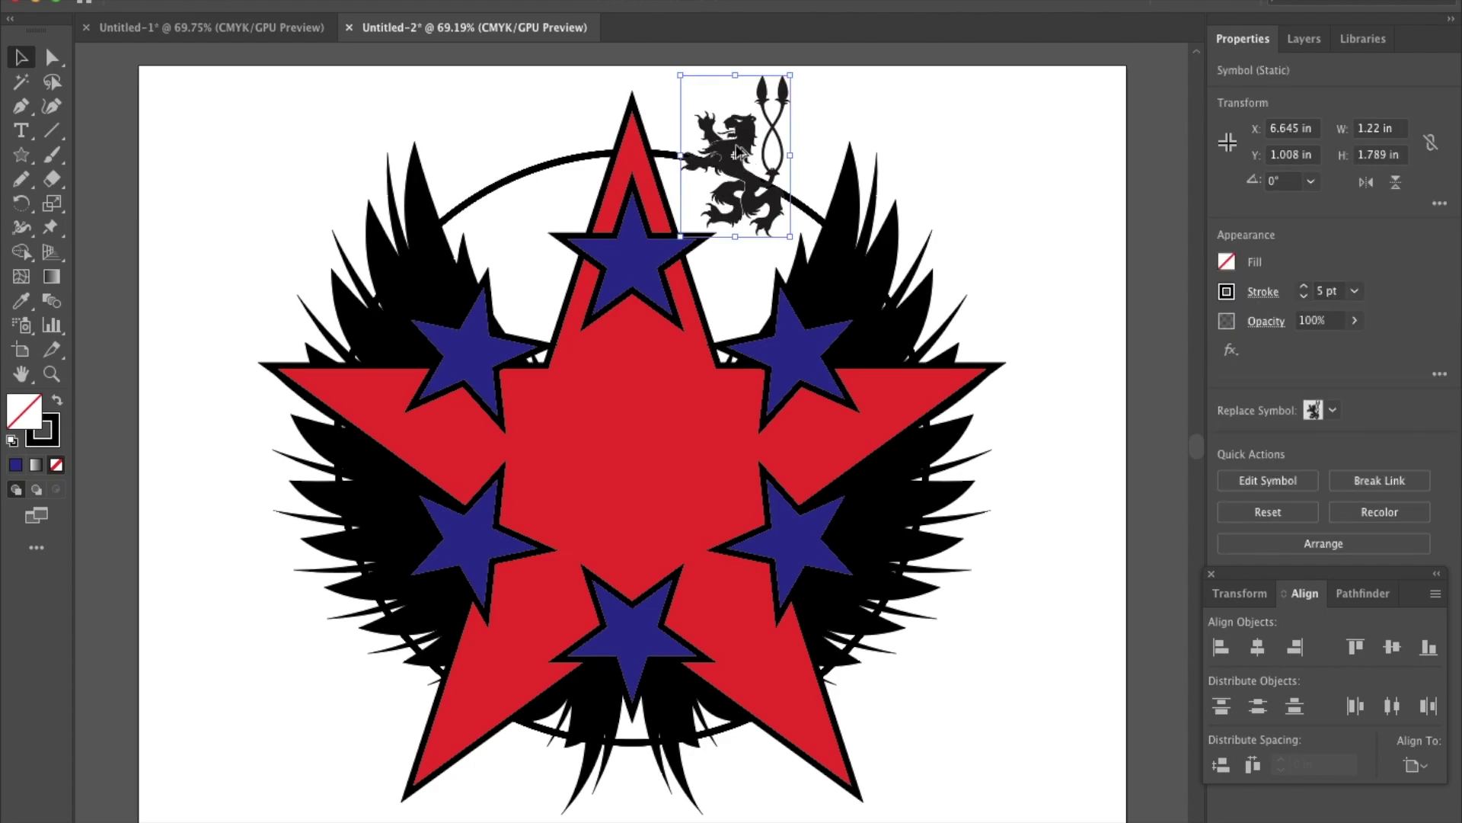
left_click_drag(737, 152, 518, 145)
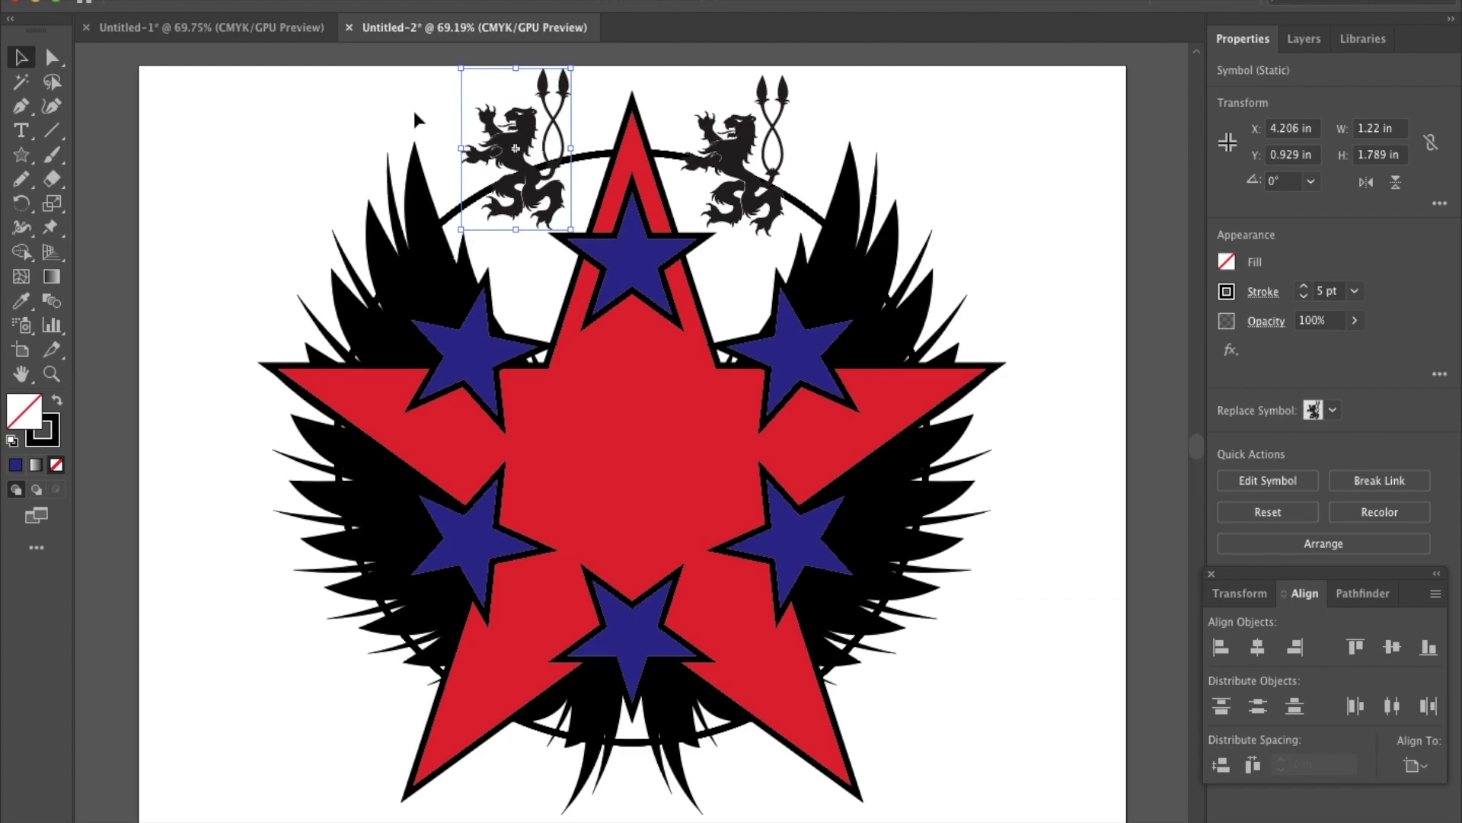
left_click(244, 0)
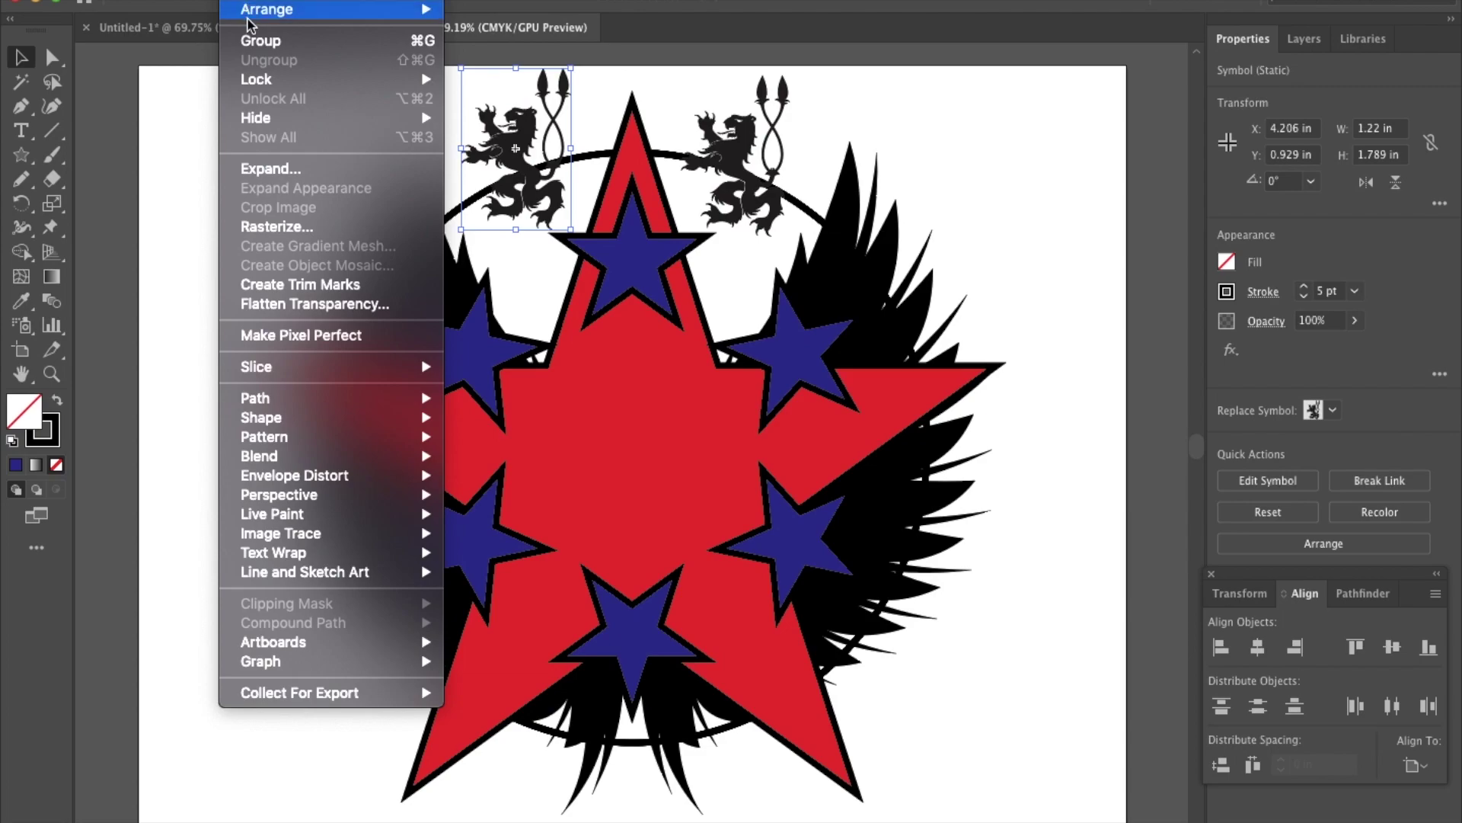
mouse_move(251, 1)
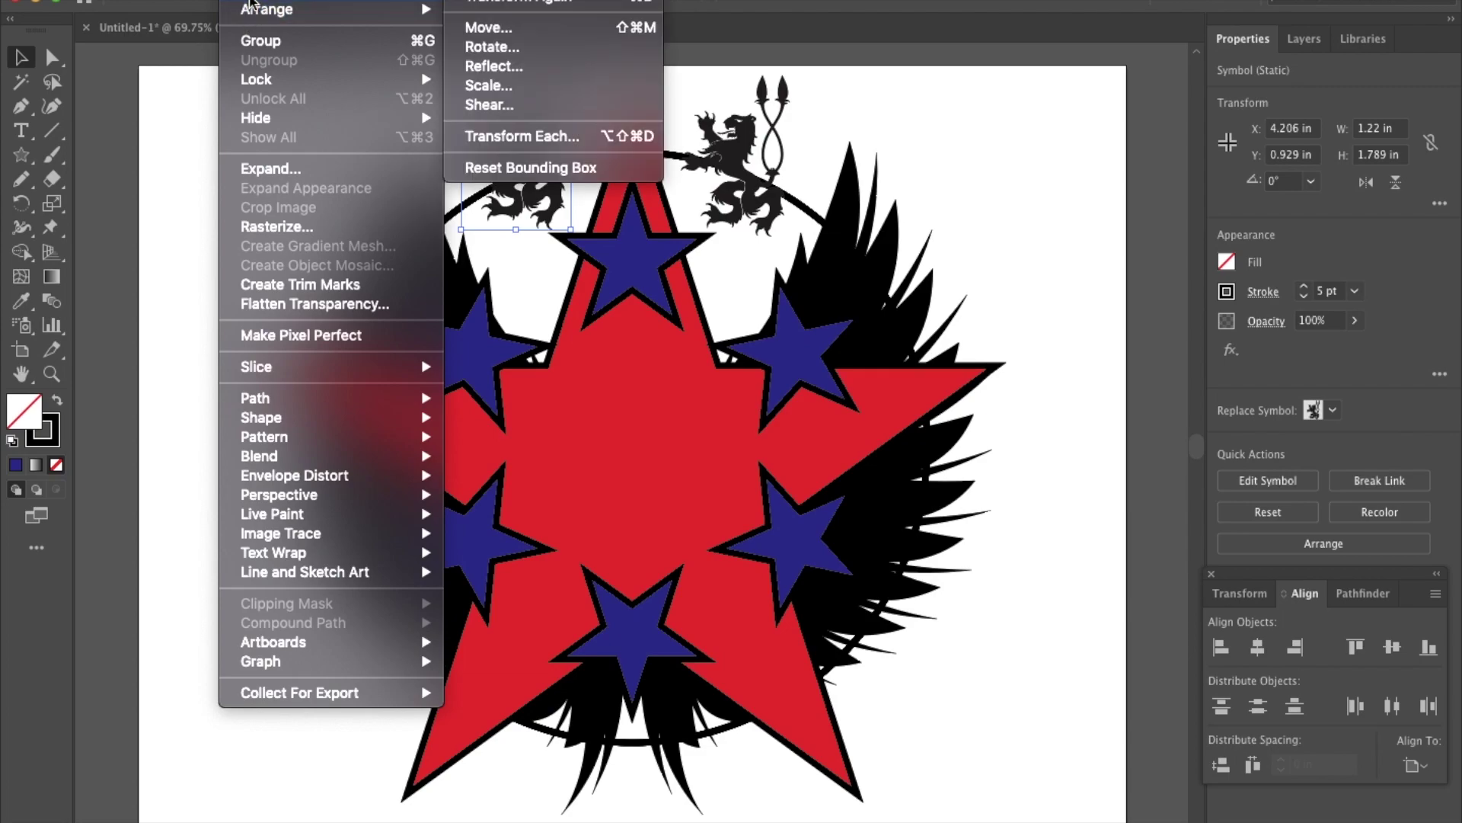
left_click(478, 67)
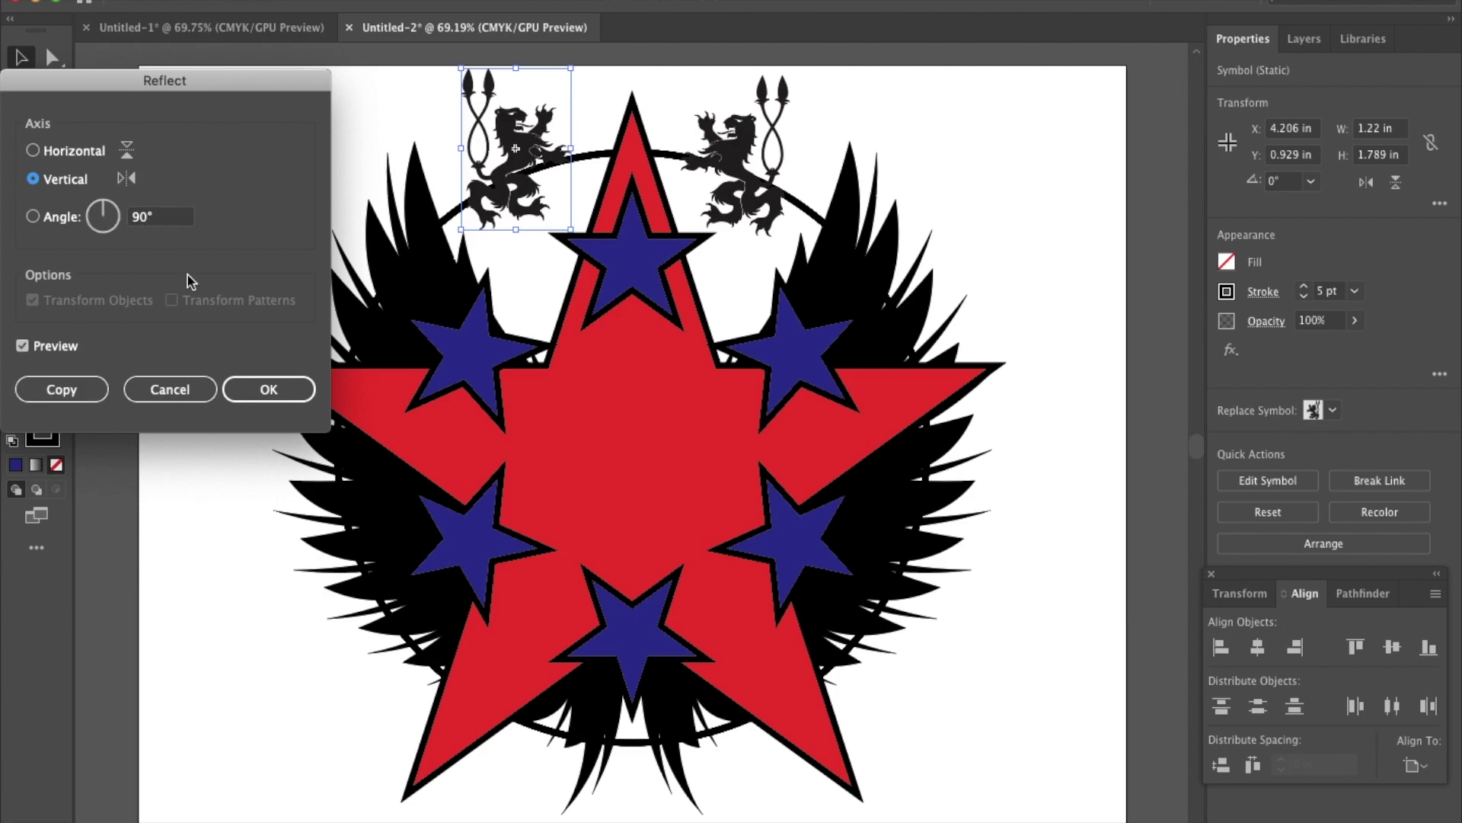
left_click(269, 389)
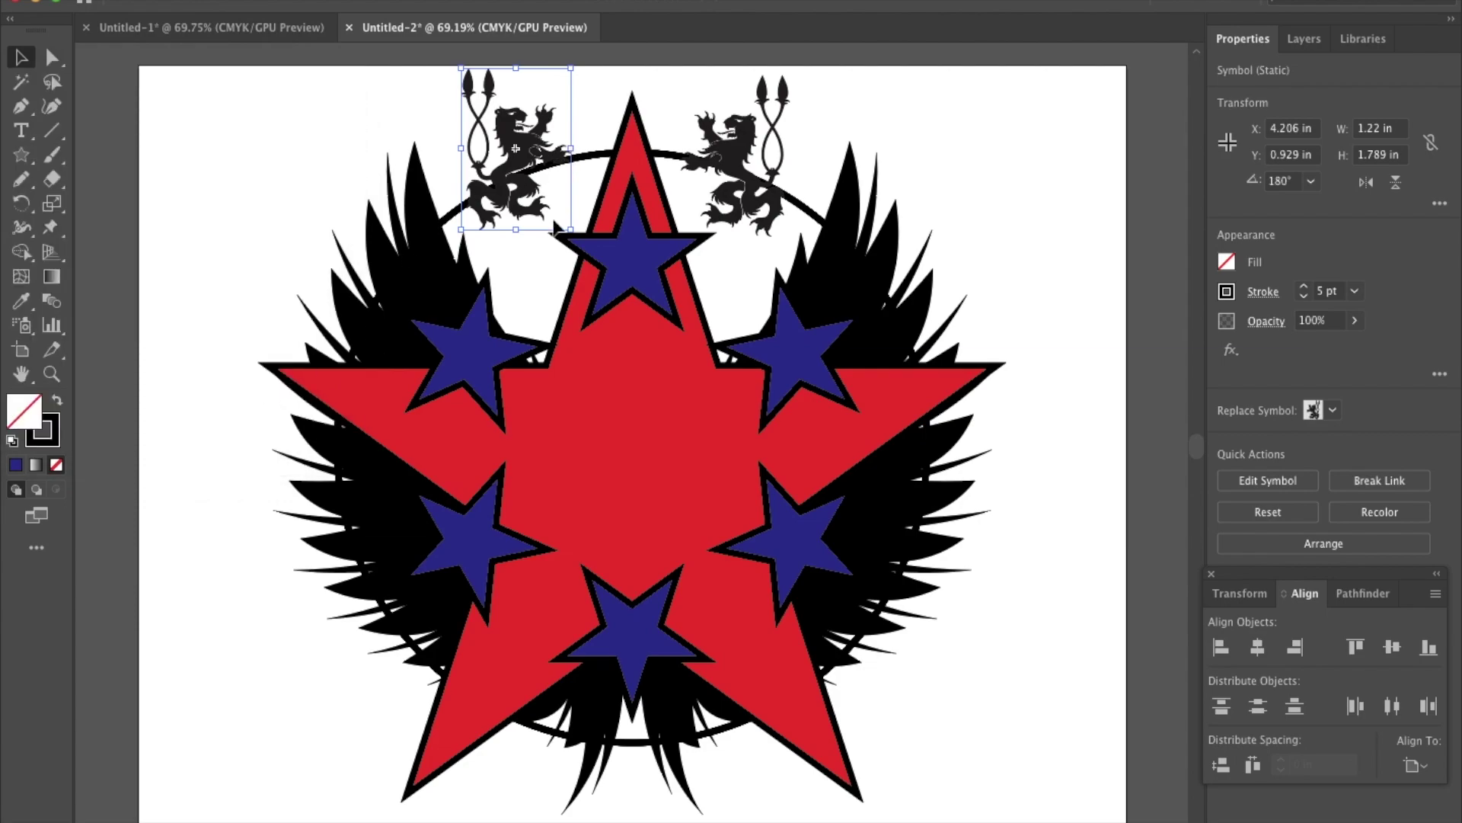
left_click_drag(513, 154, 523, 159)
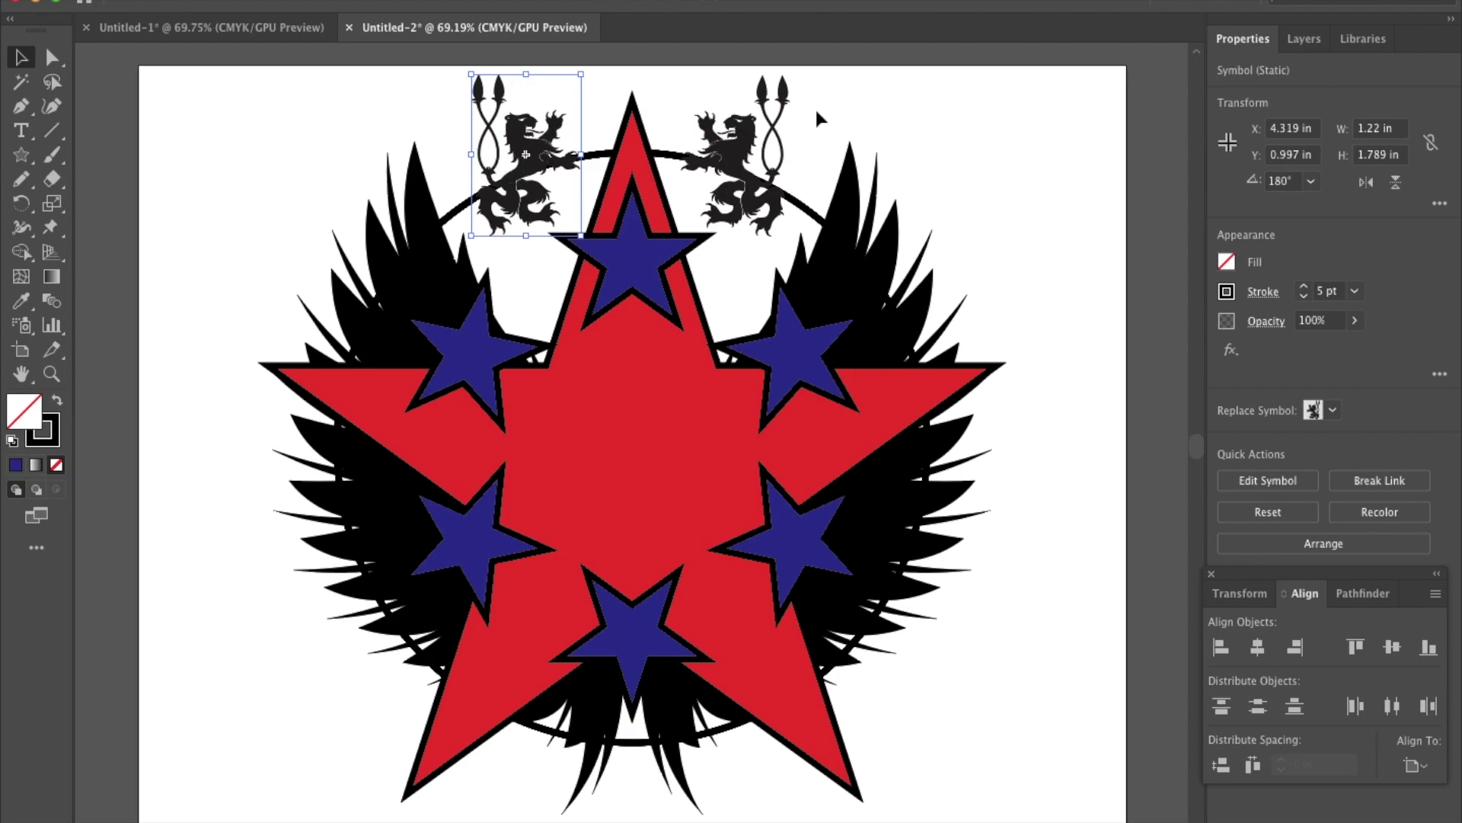
left_click(842, 87)
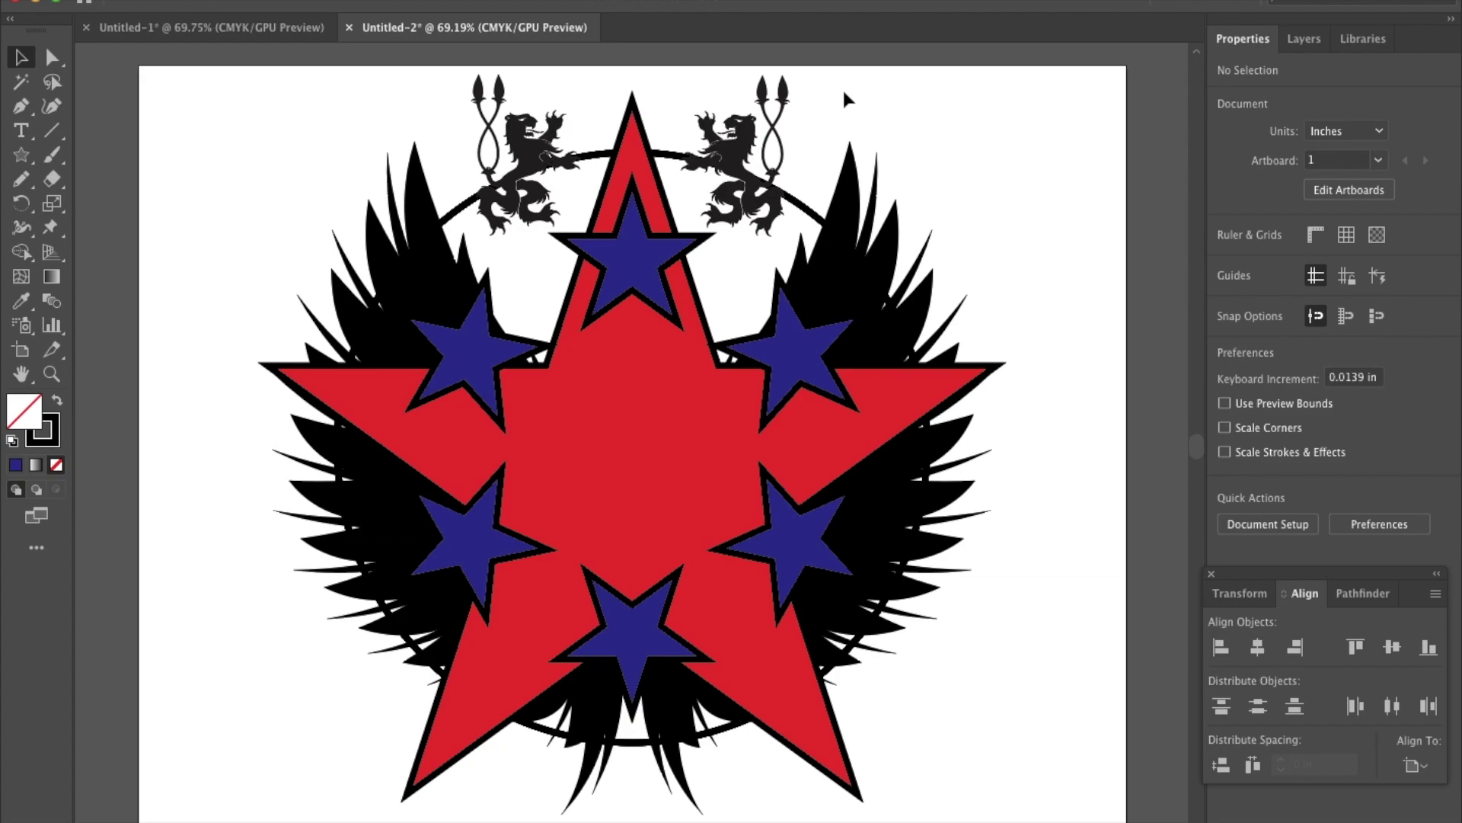
Step: Try to recolor the lion symbol right of the star's upper point with swatch fills, ending with yellow
left_click(739, 156)
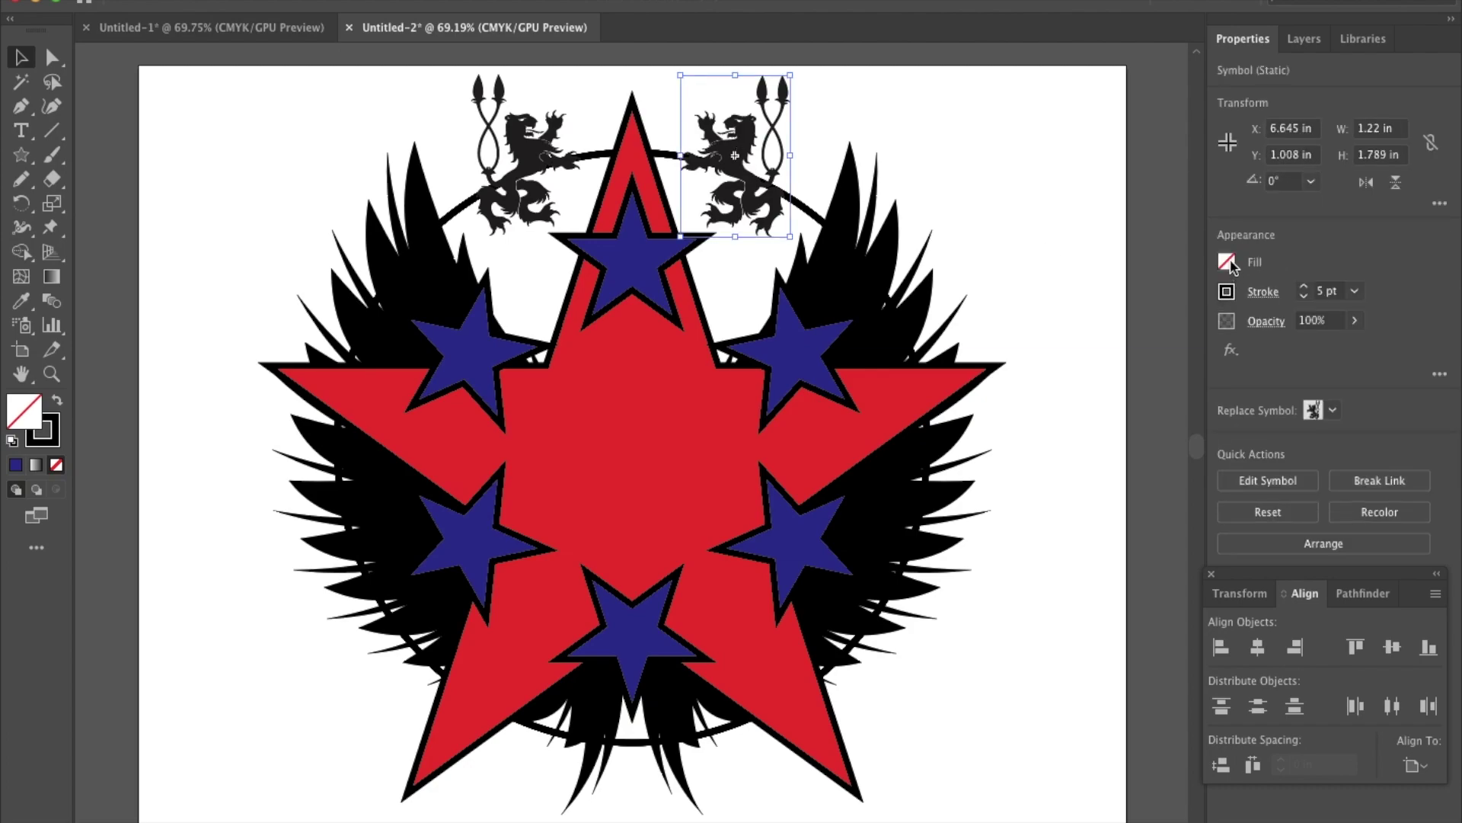
left_click(1227, 263)
left_click(1090, 336)
left_click(1120, 336)
left_click(1134, 335)
left_click(1105, 336)
left_click(1076, 337)
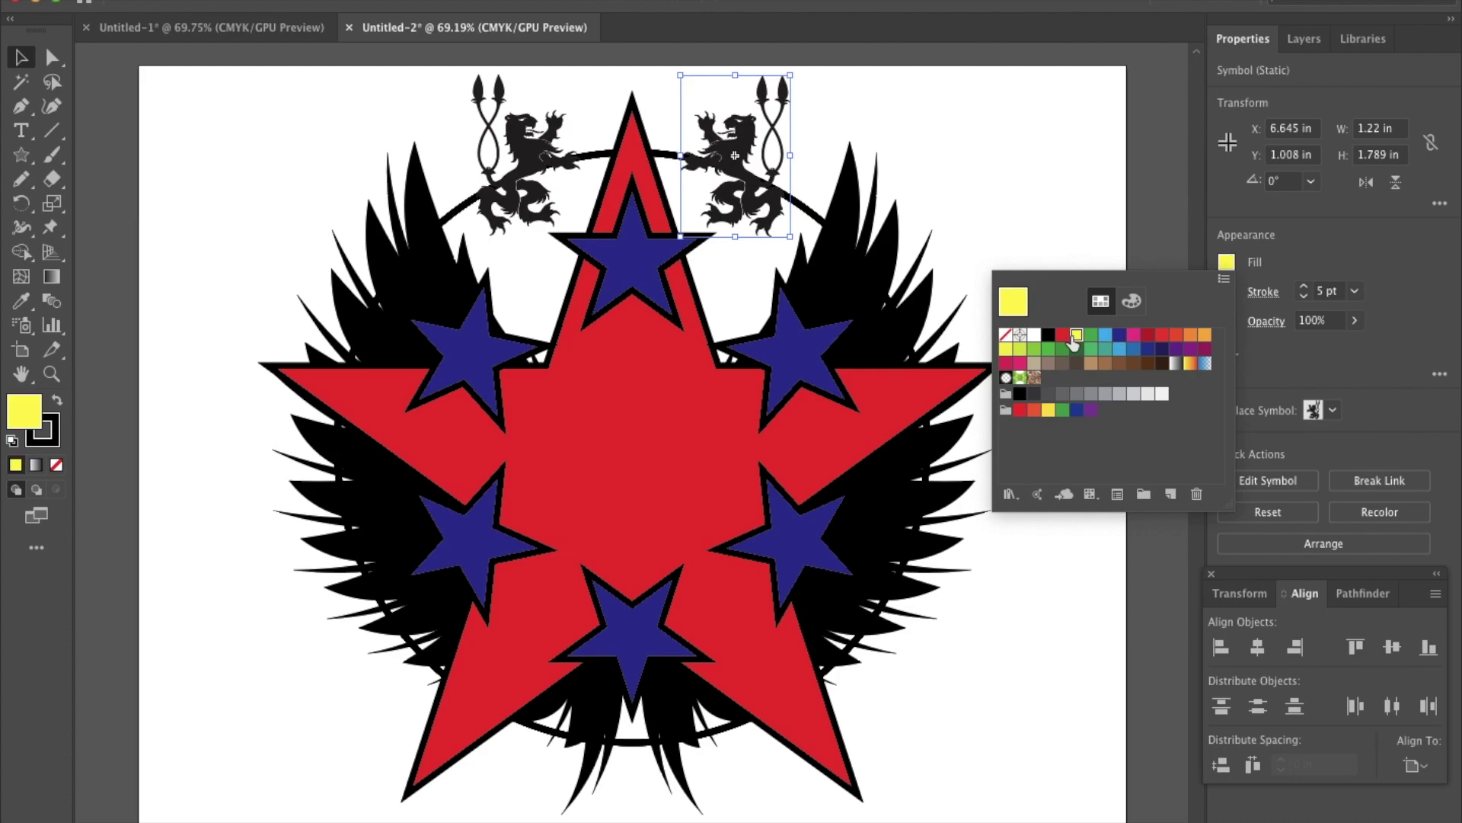
Step: Add a new fill to the lion right of the star's upper point, try other swatches, and set it to black
left_click(726, 160)
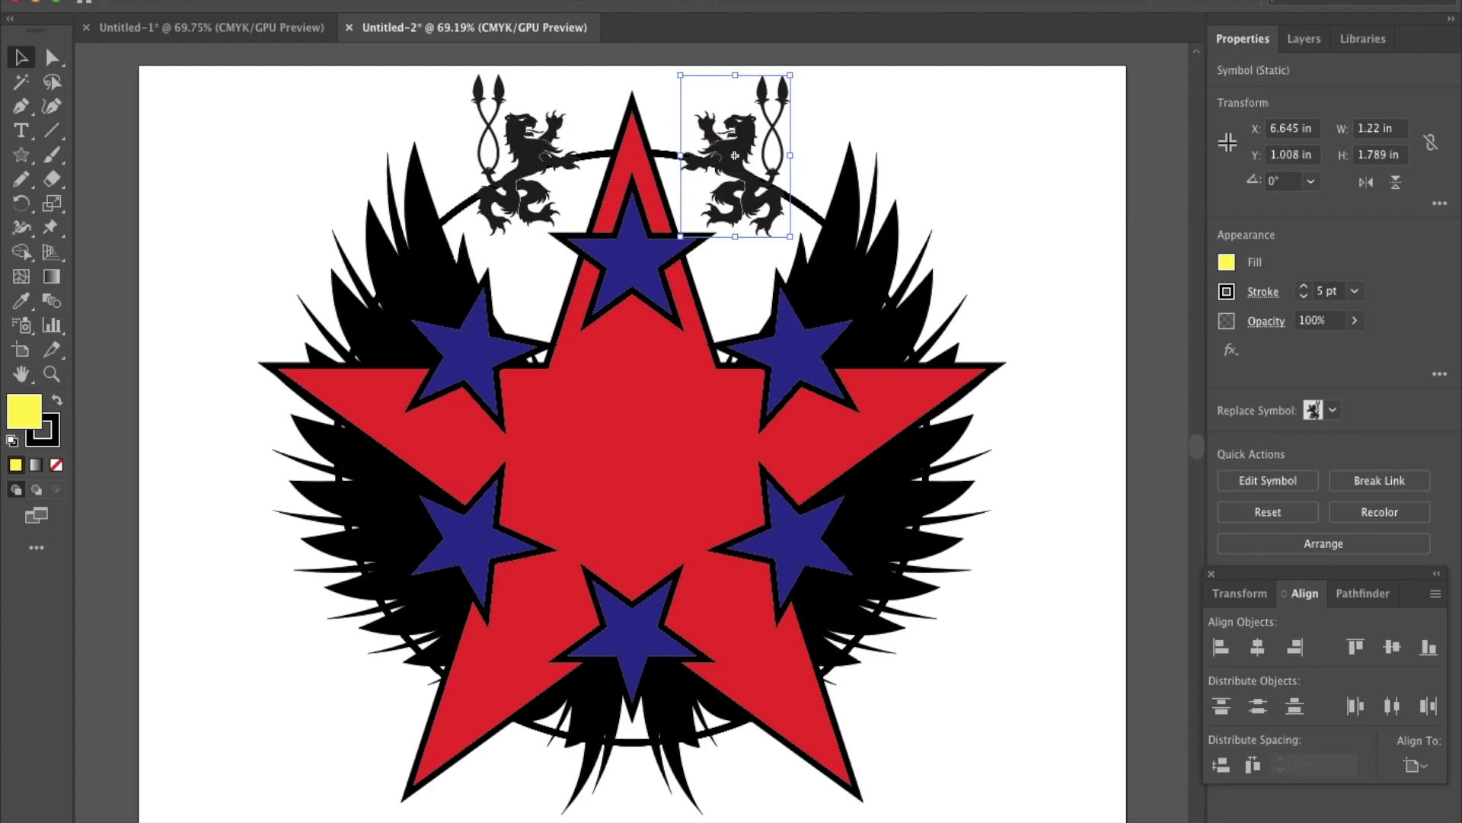
left_click(526, 2)
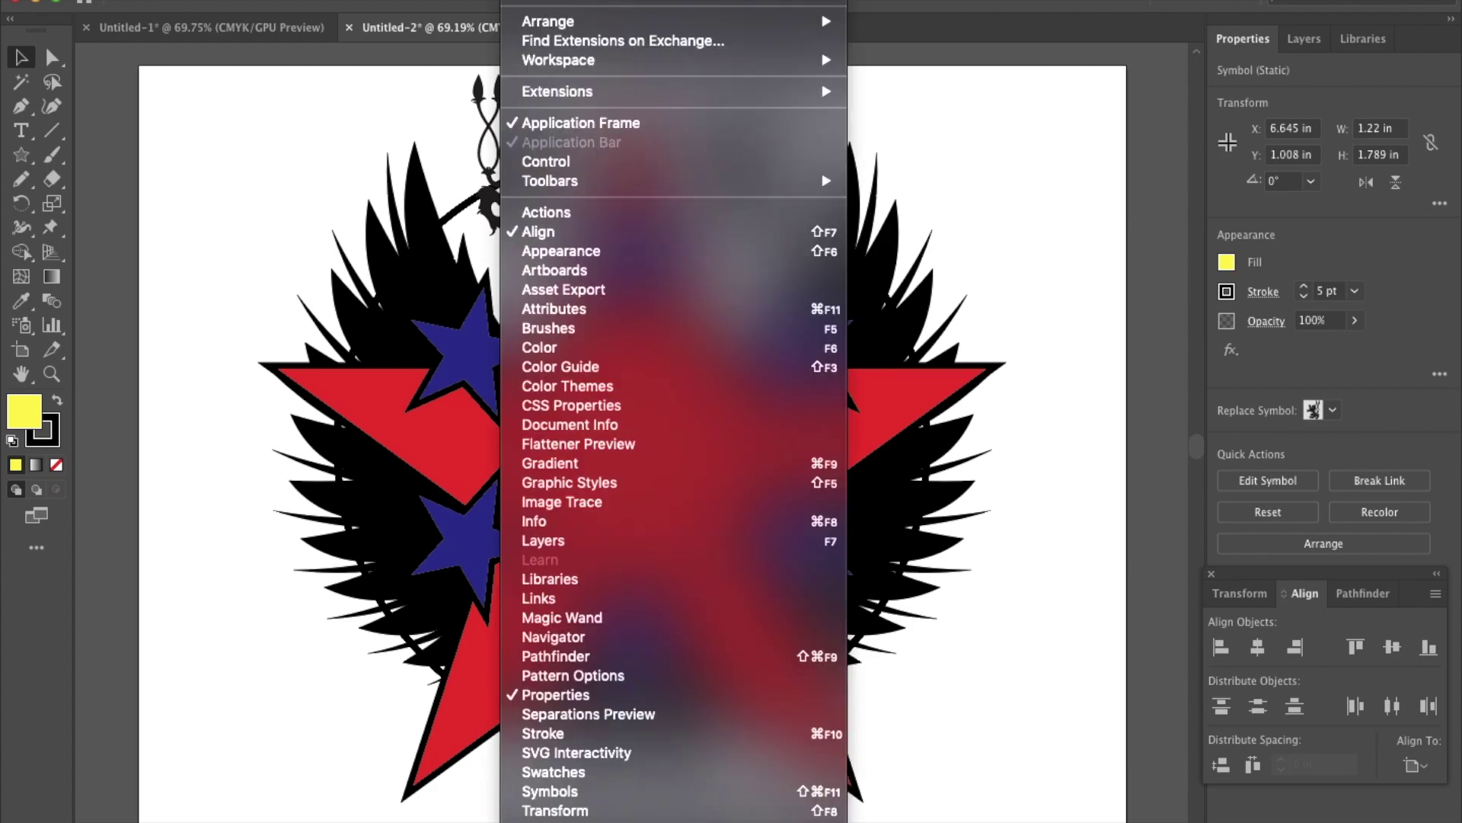
left_click(561, 251)
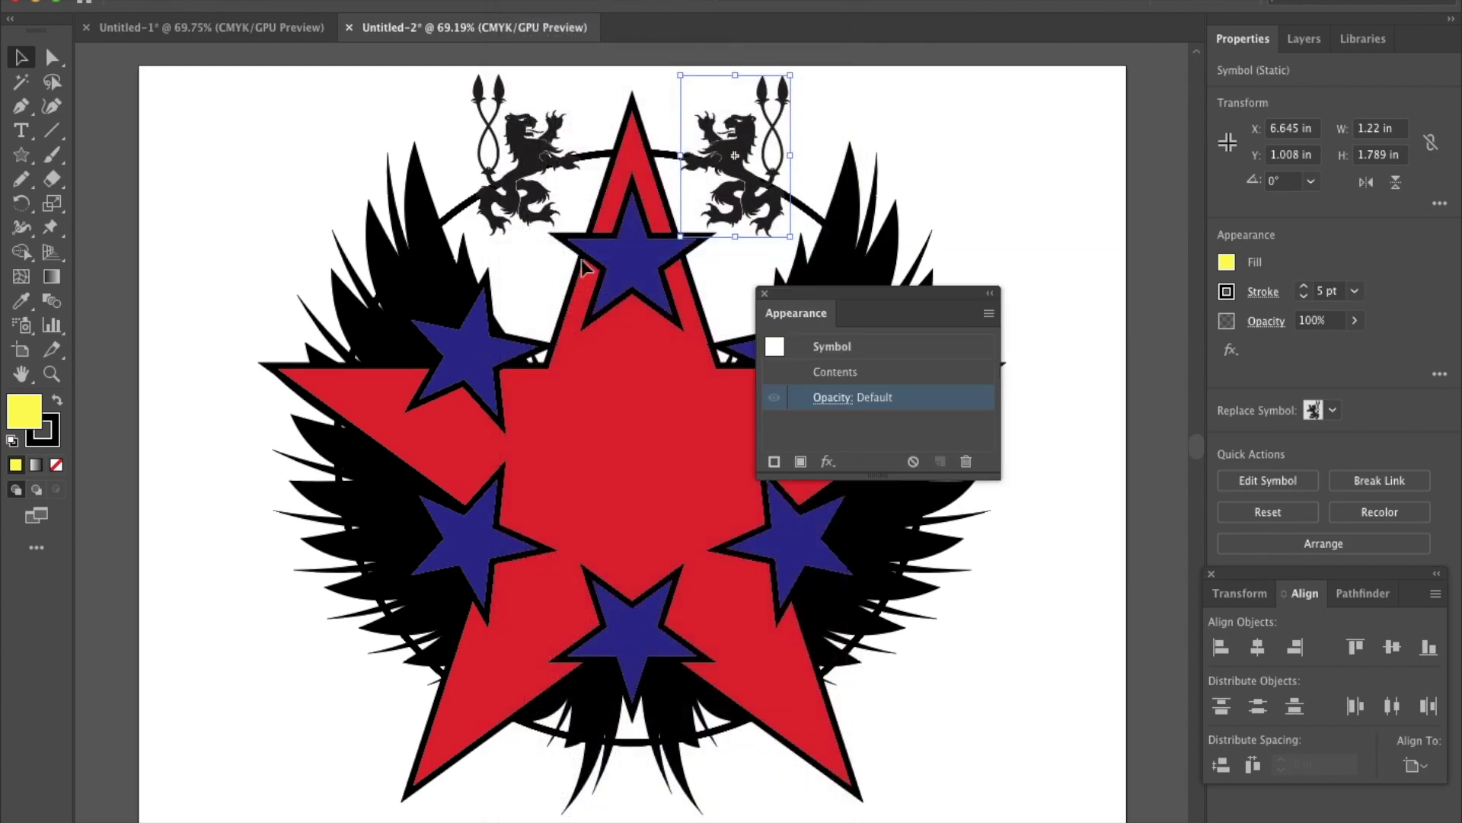
left_click(801, 462)
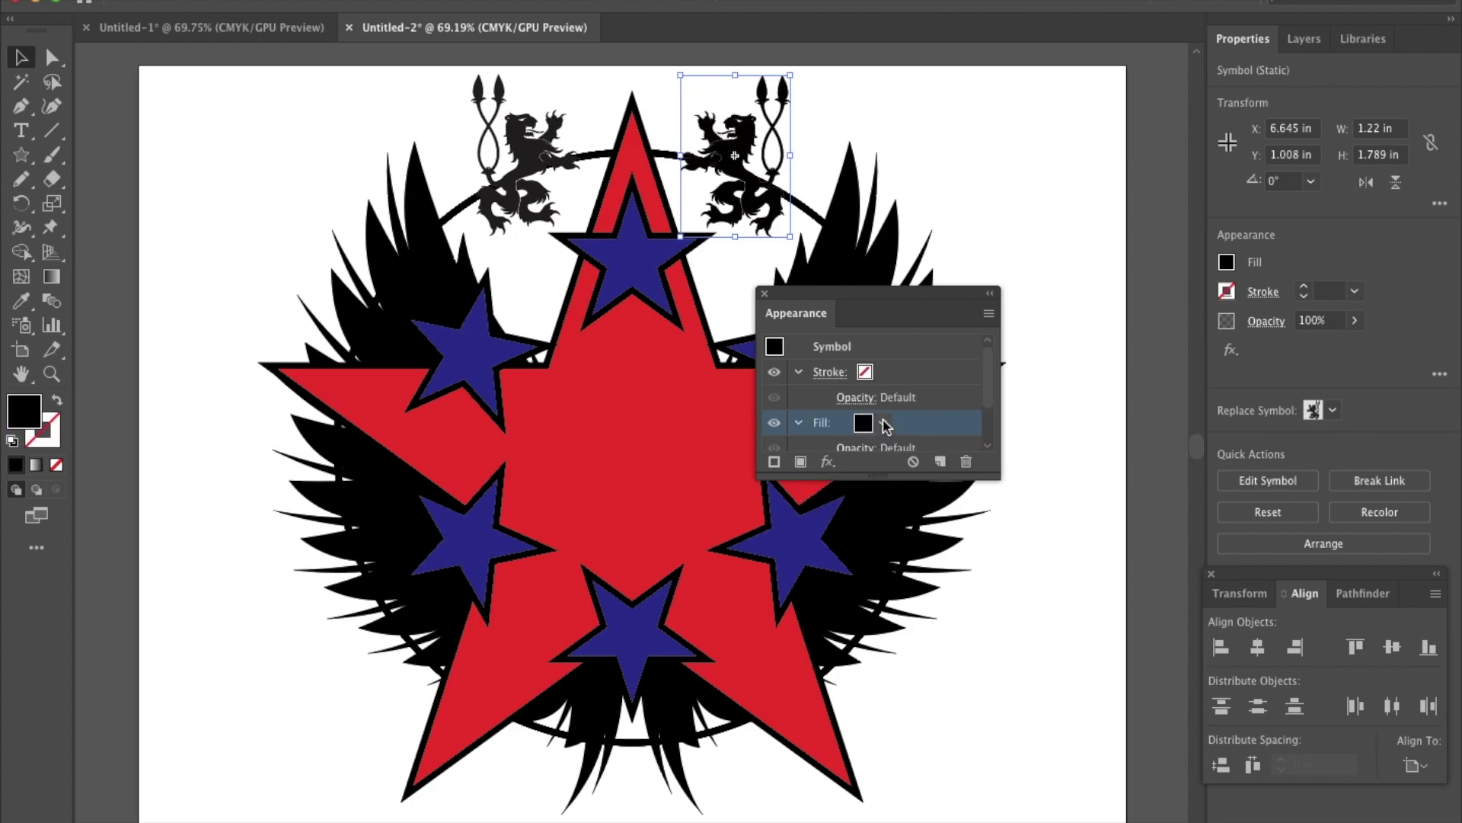
left_click(883, 423)
left_click(810, 459)
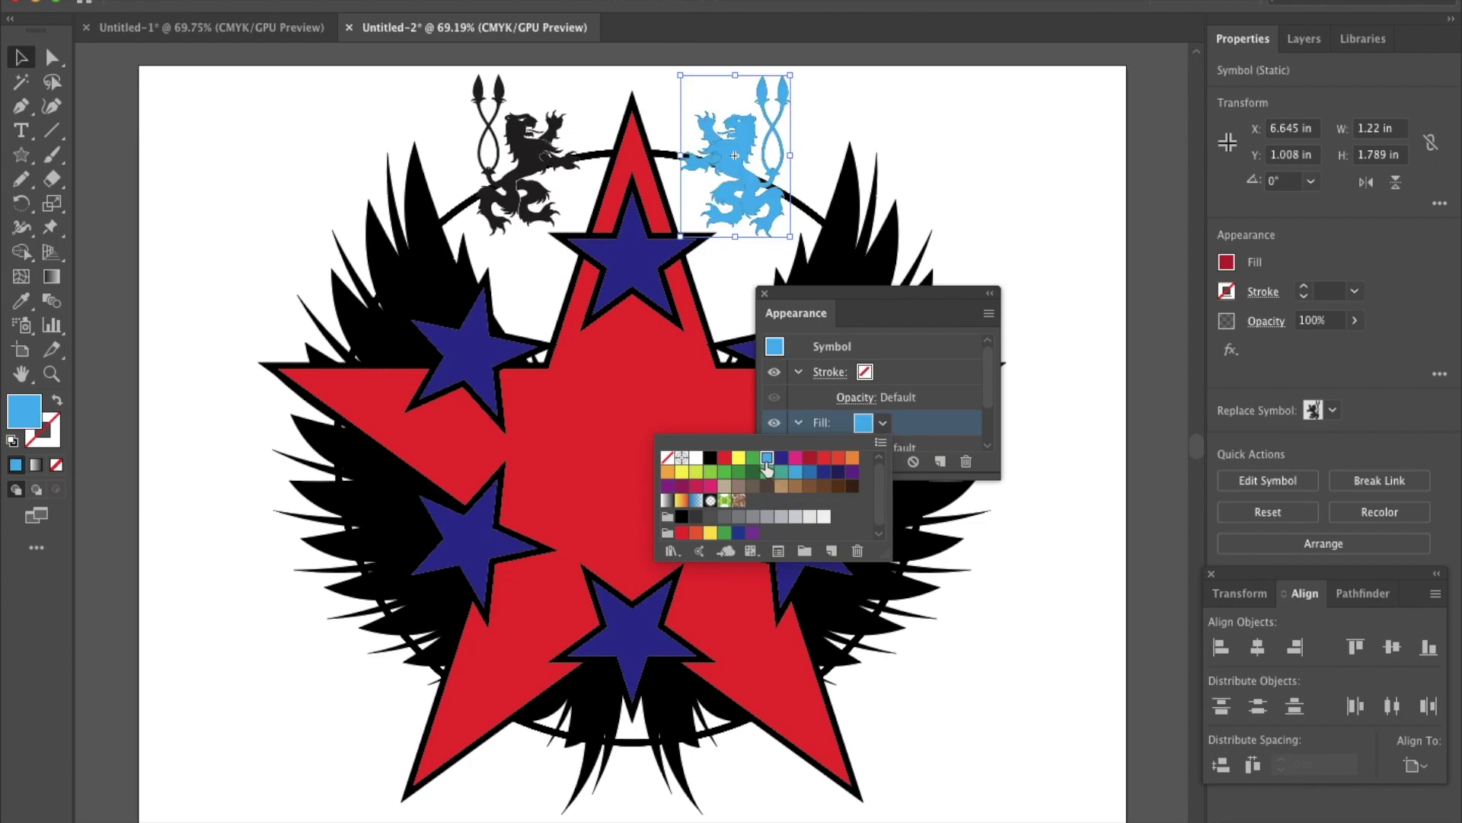
left_click(711, 458)
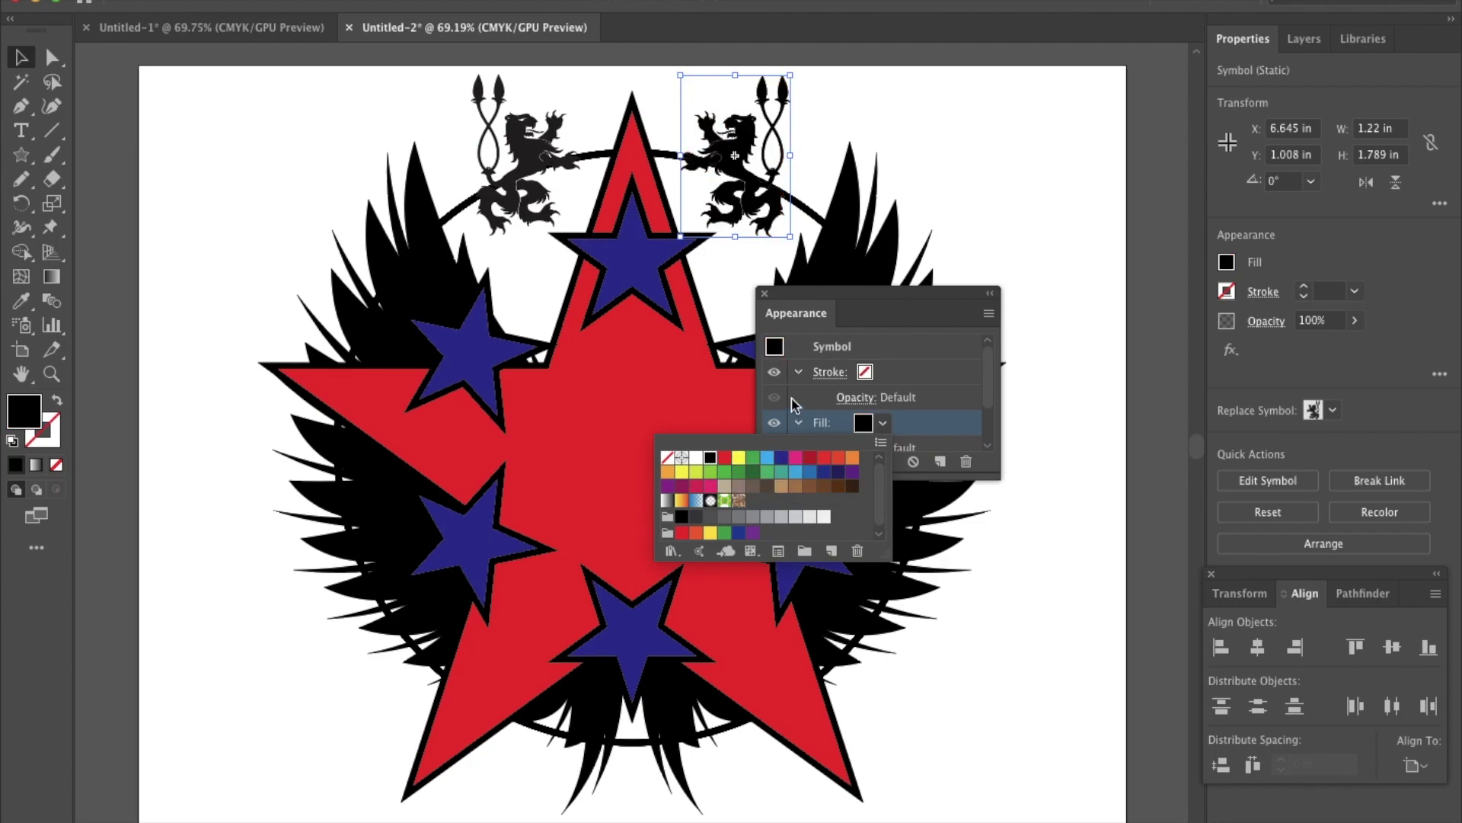
left_click(763, 300)
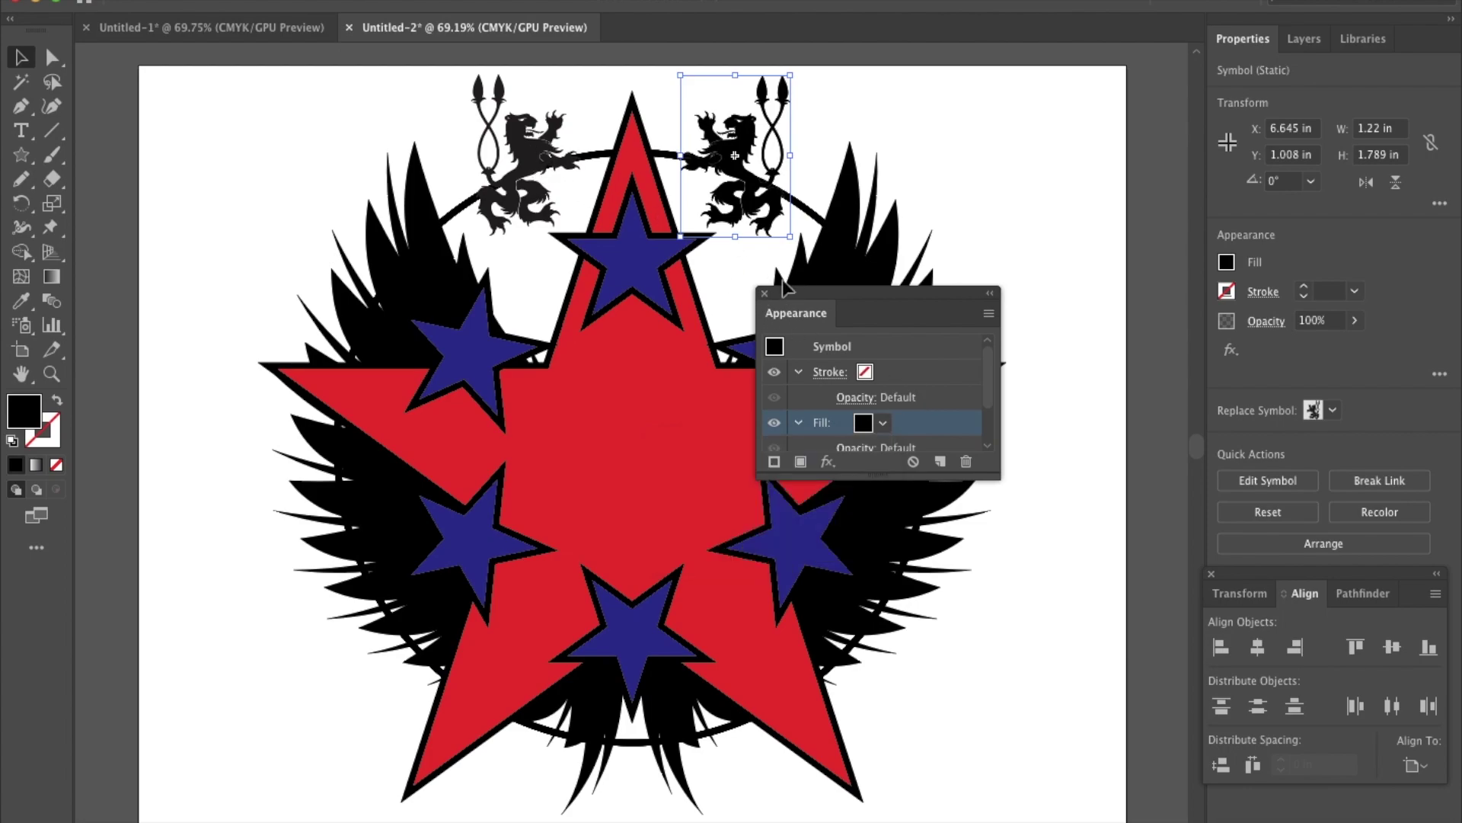
left_click(765, 294)
Step: Add a new black fill to the mirrored lion left of the star's upper point and deselect it
left_click(534, 151)
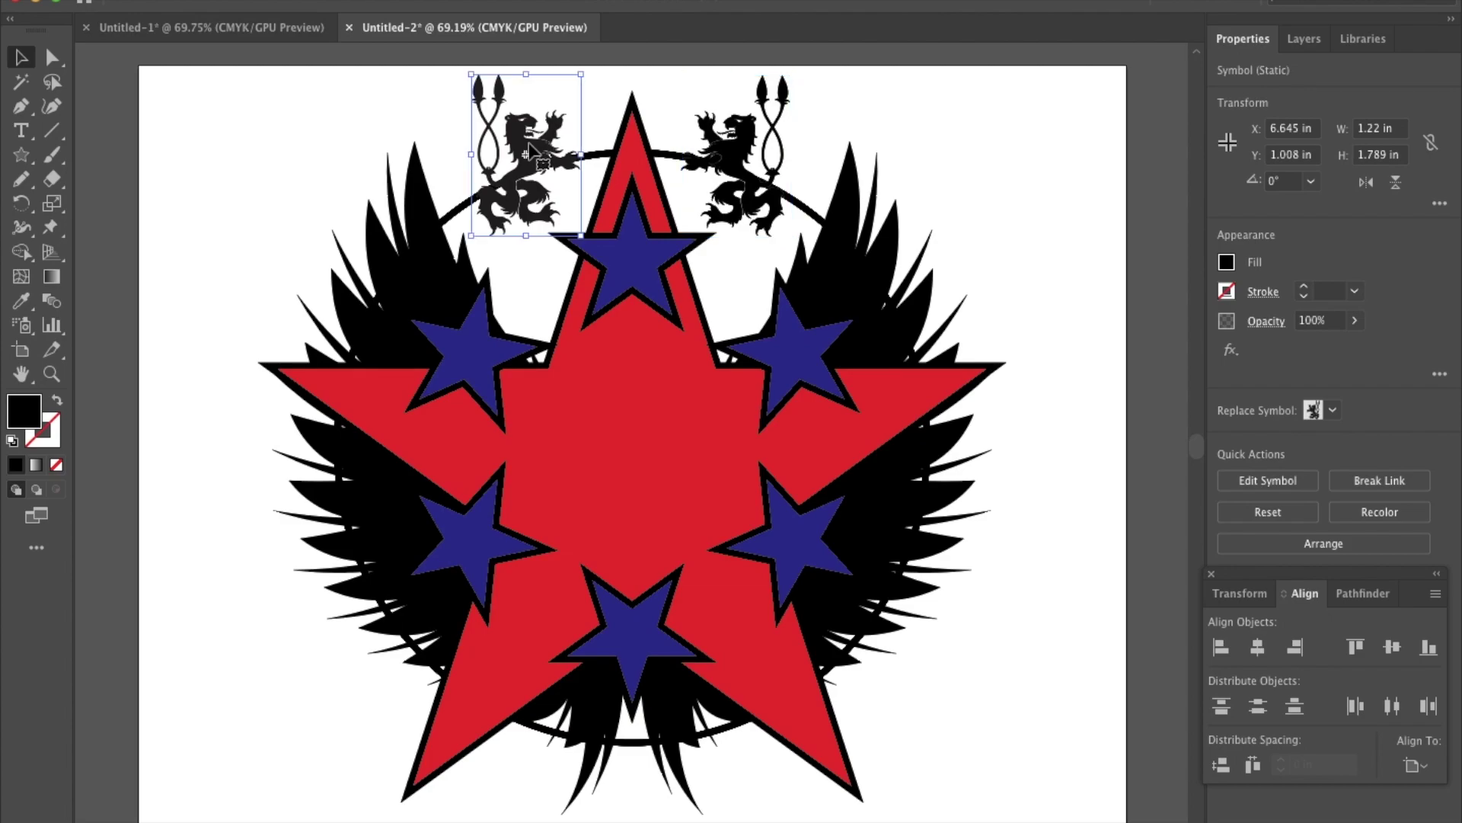
left_click(525, 2)
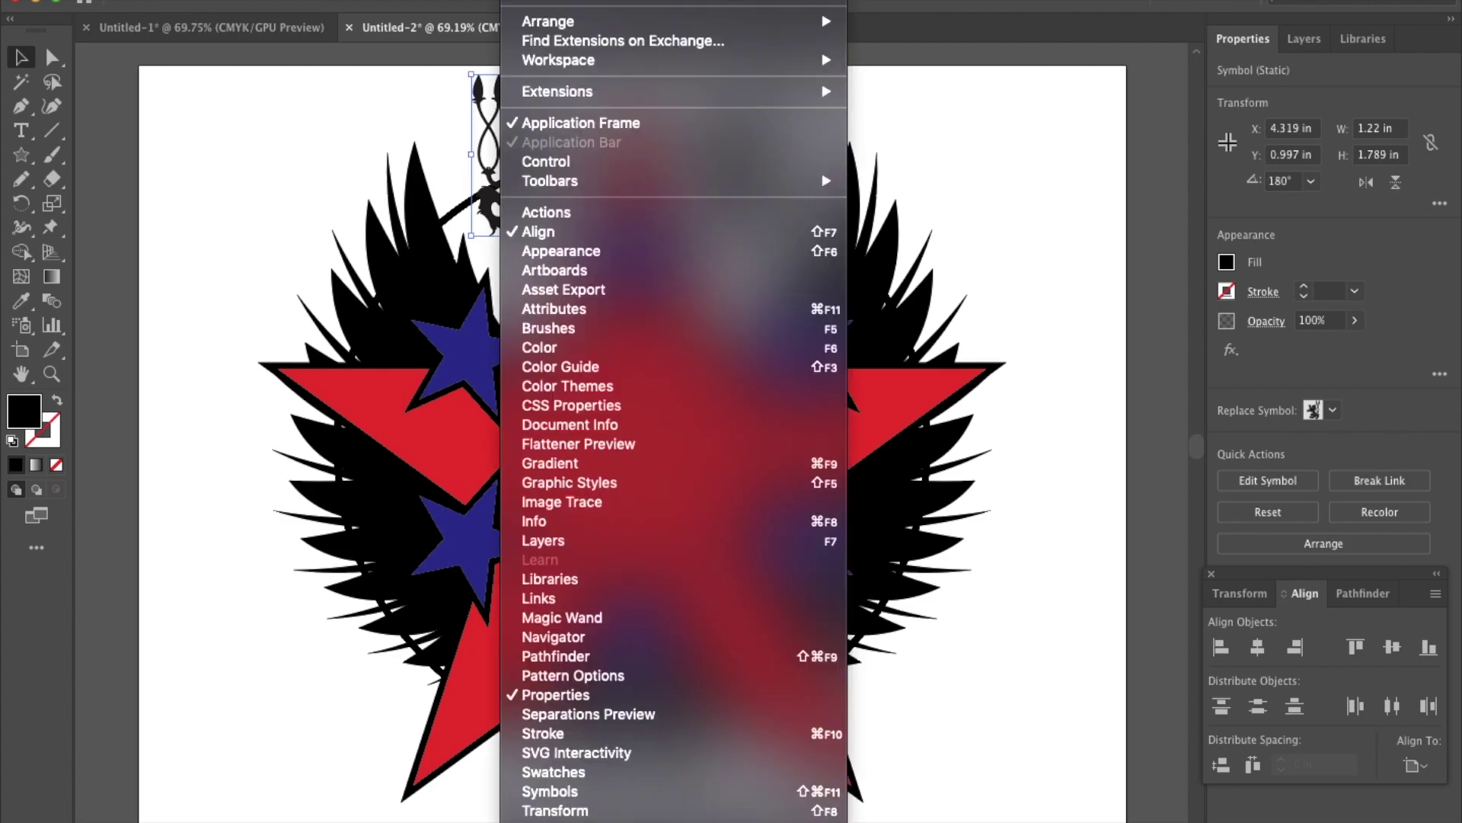
left_click(527, 251)
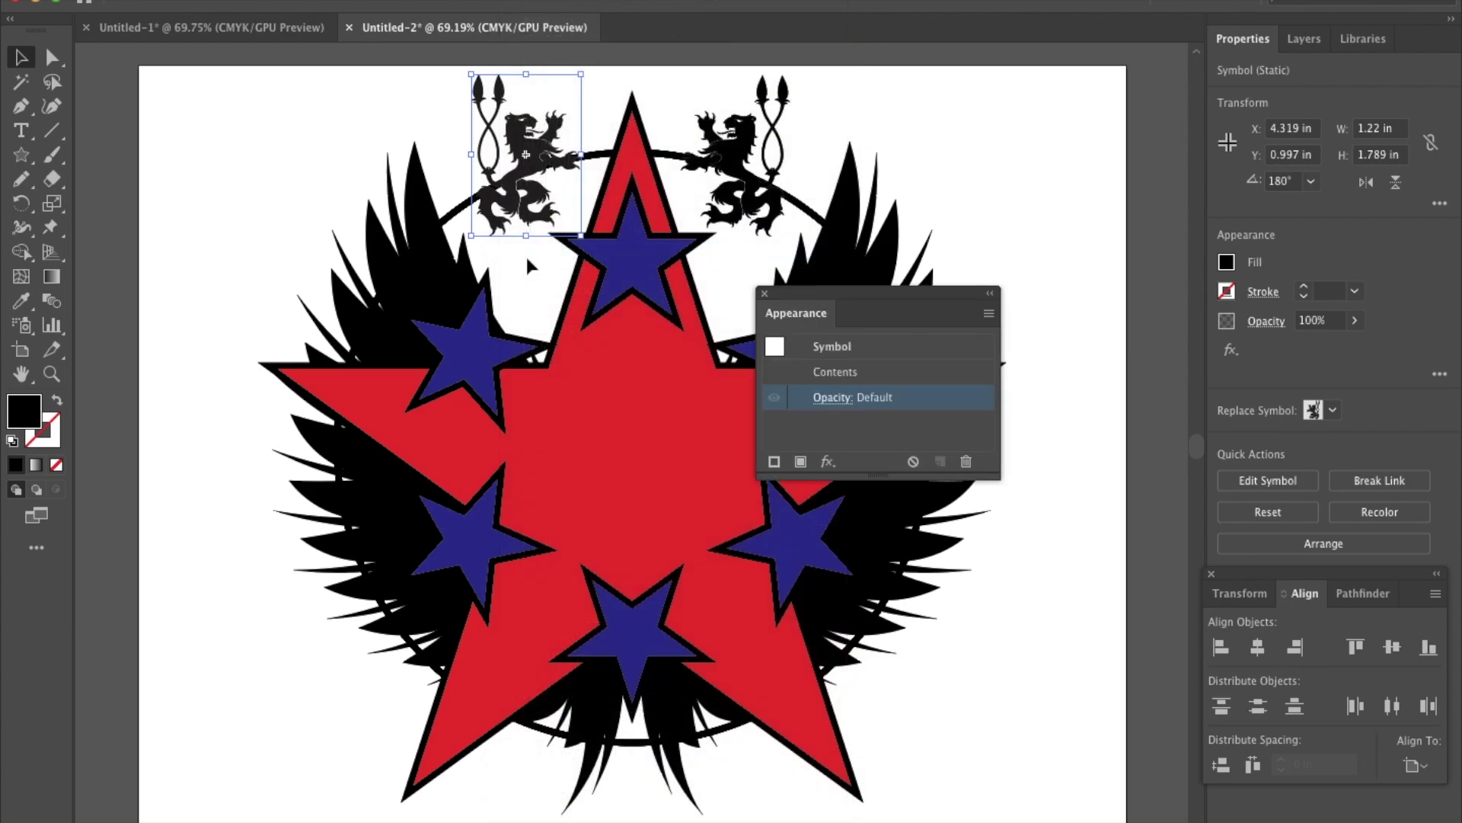
left_click(801, 461)
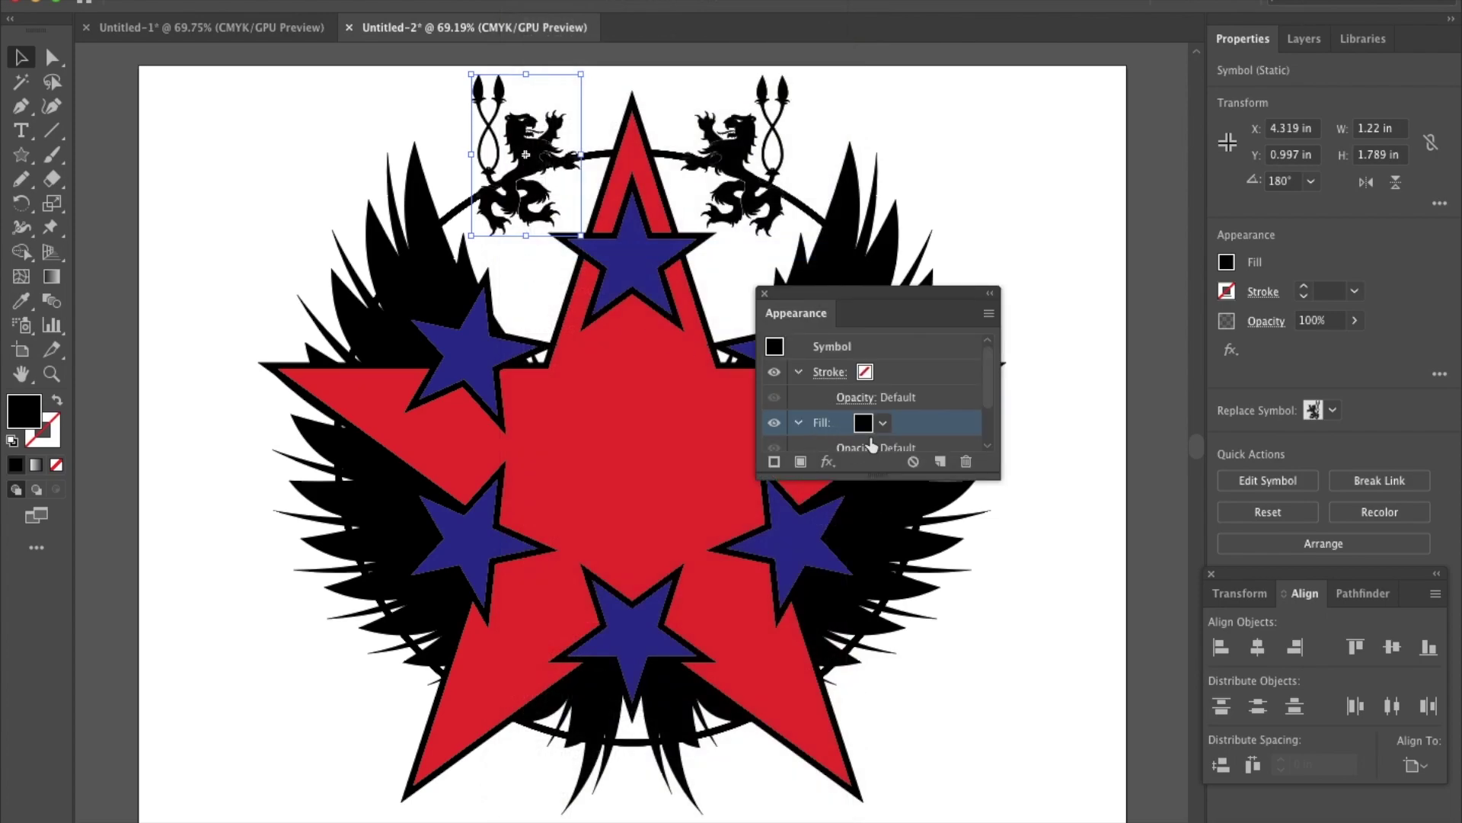
left_click(764, 294)
left_click(968, 210)
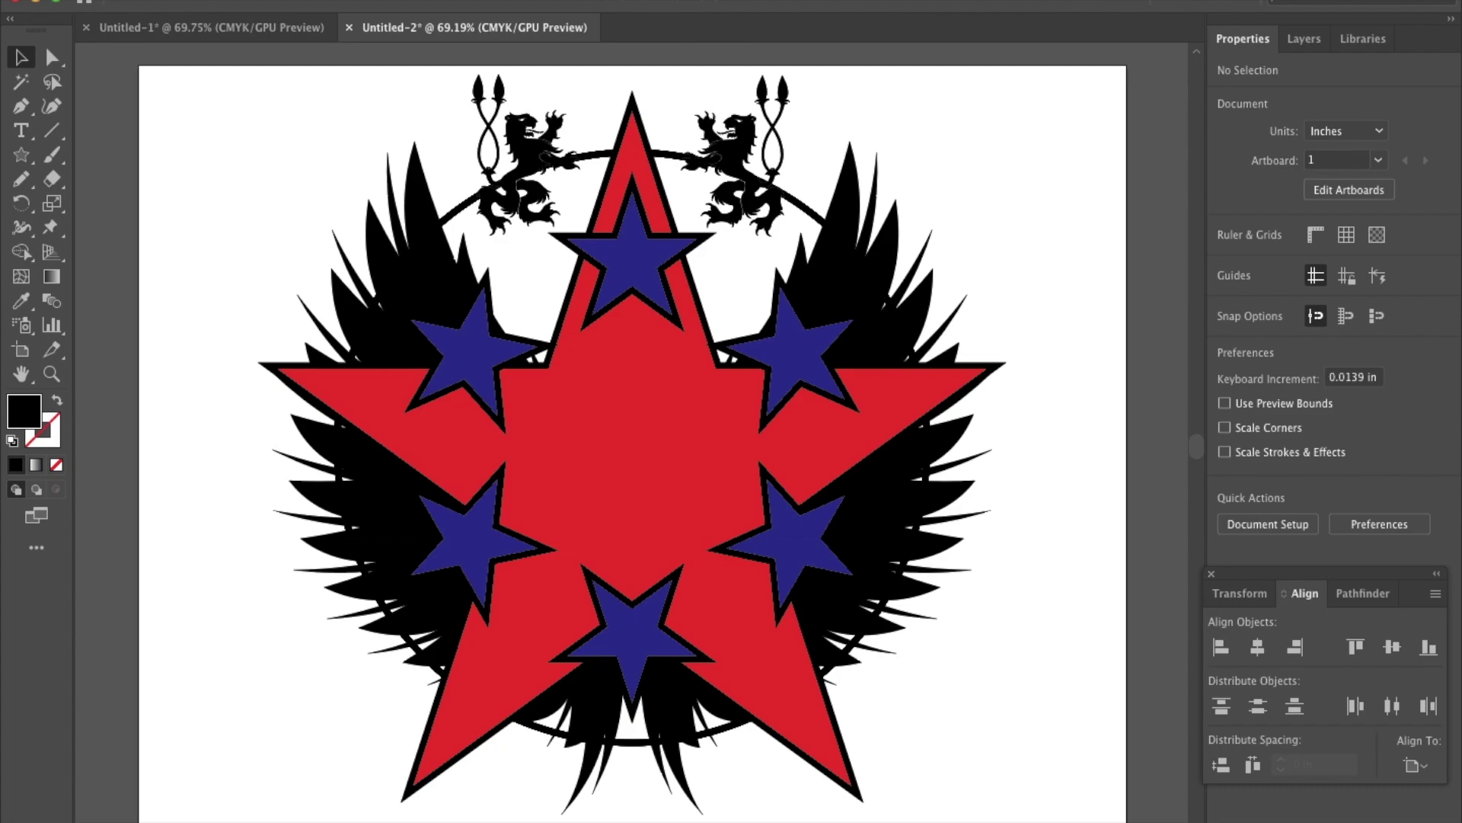
Step: Add the letter "o" as point text in the middle of the red star
left_click(23, 133)
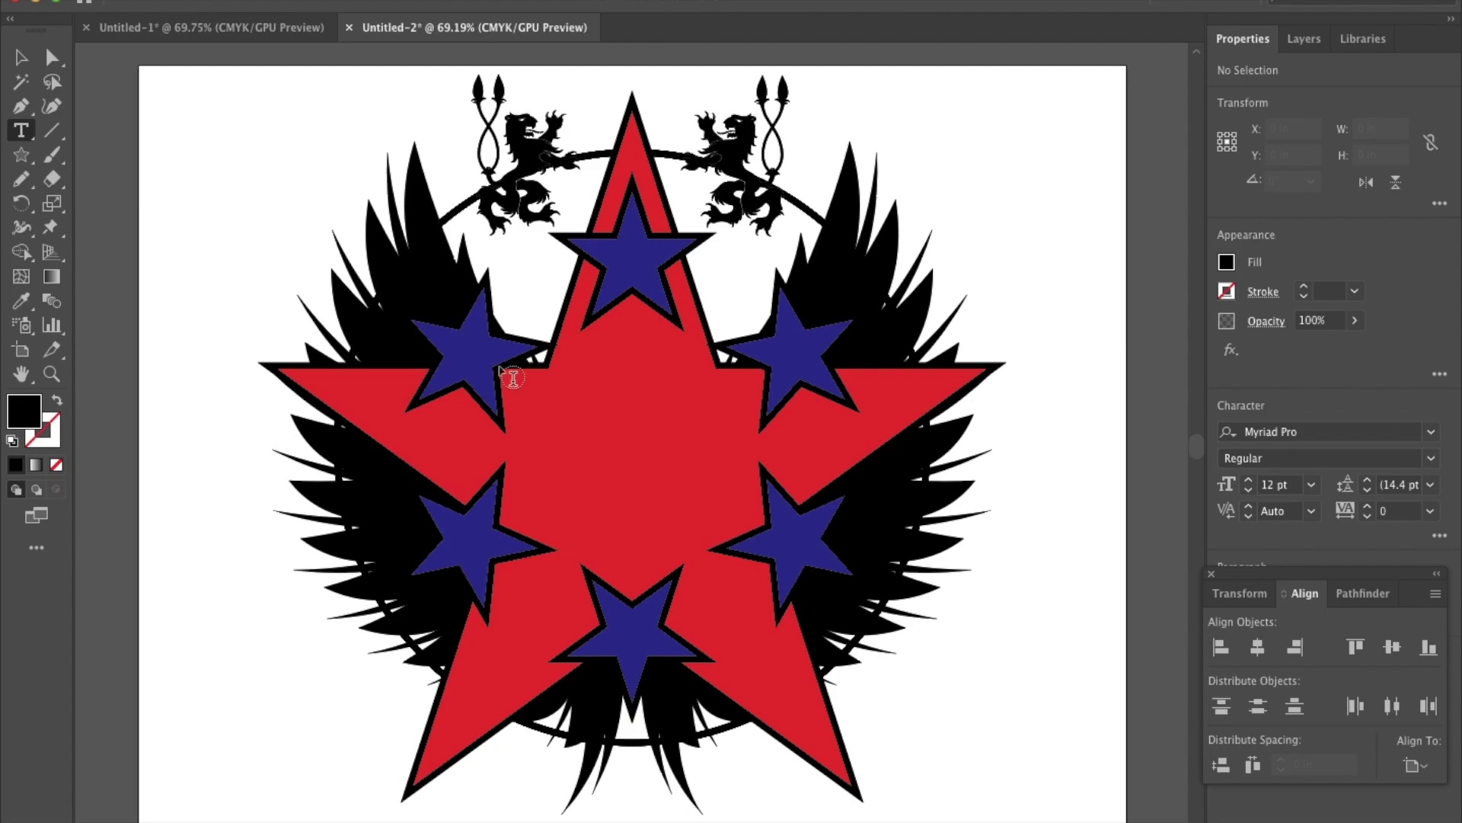
left_click(632, 473)
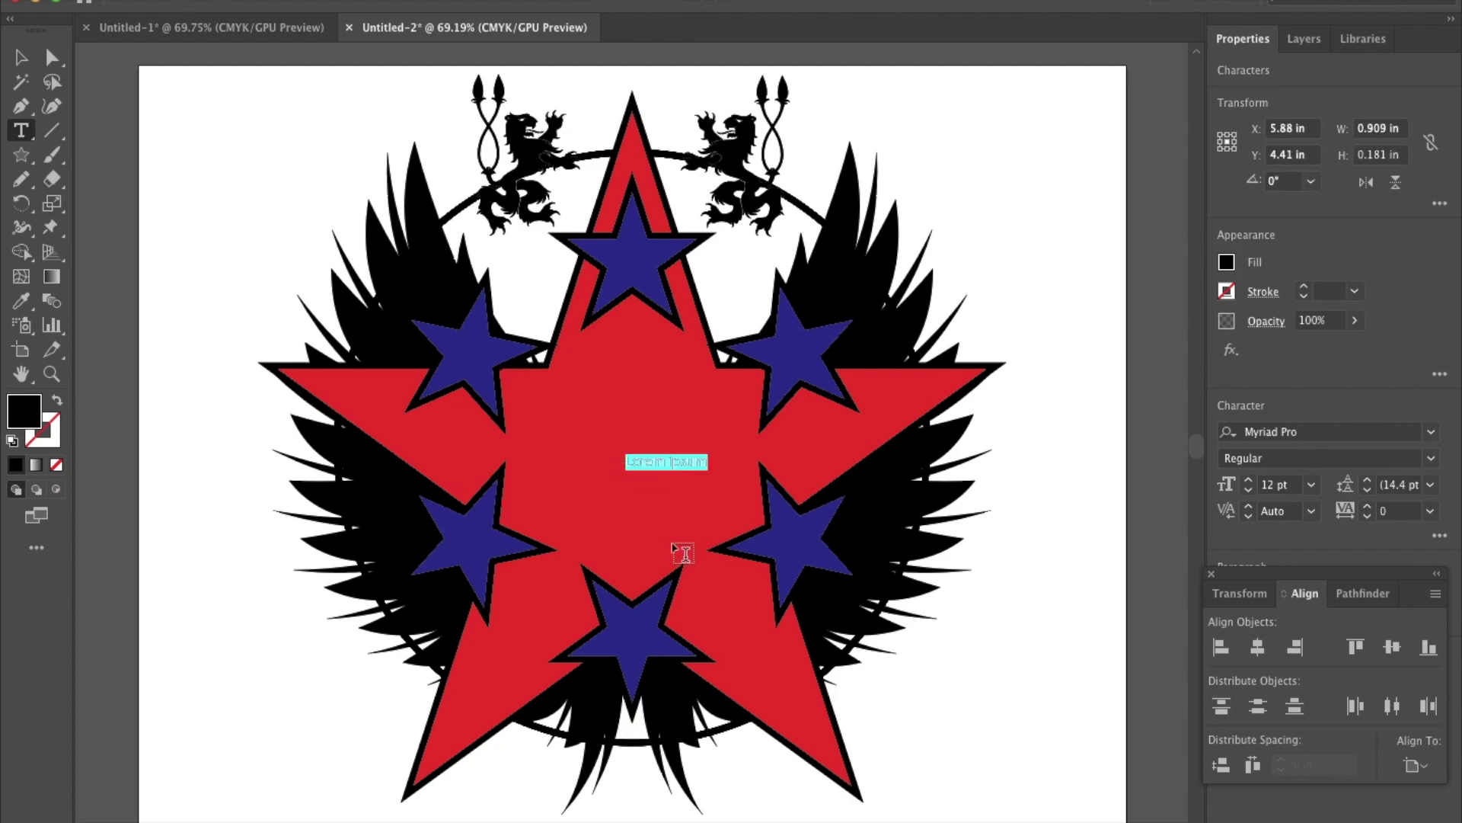
type("o")
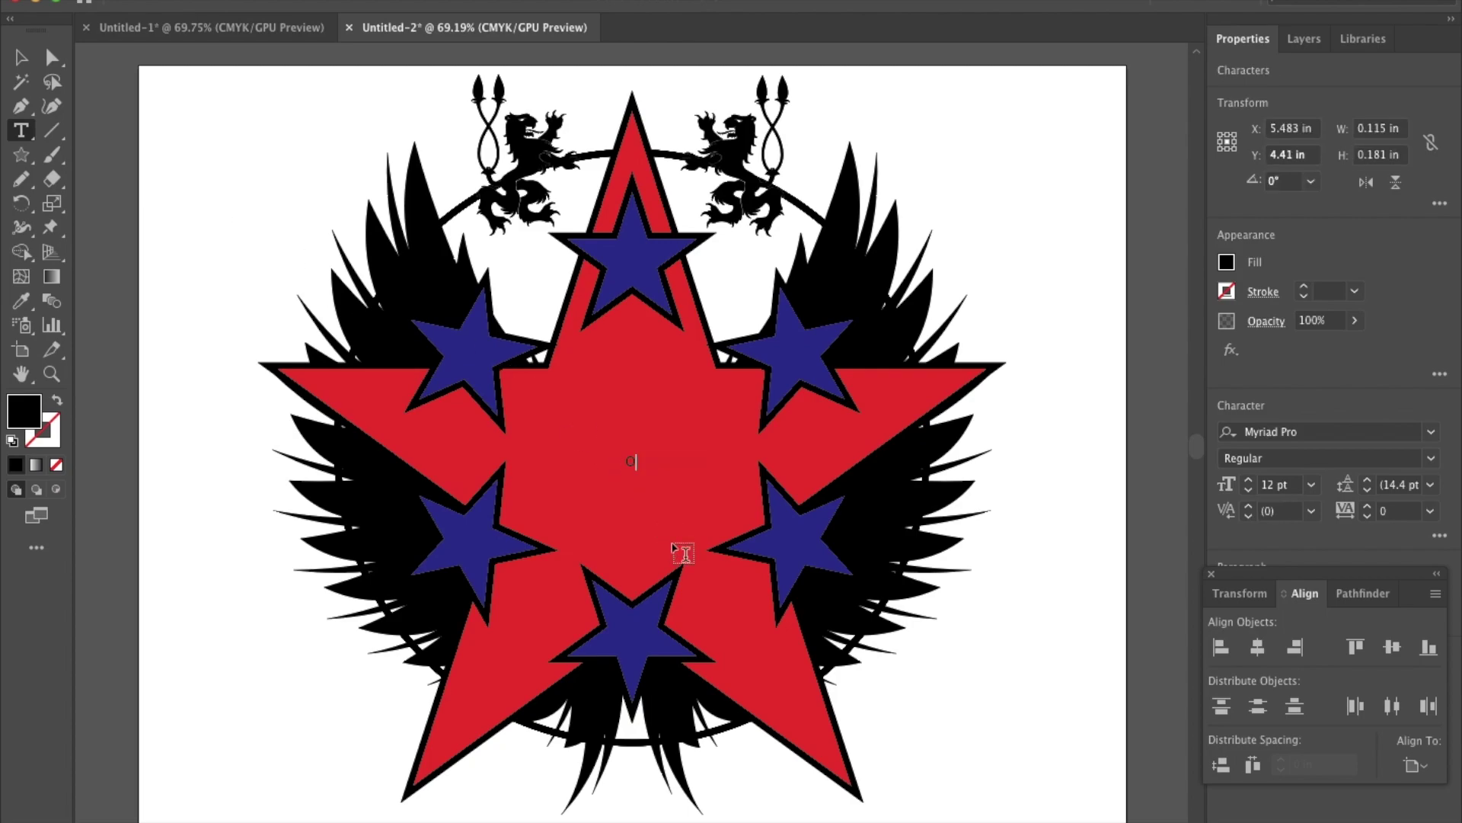
Step: Set the letter's font to Magnolia Sky and its size to 140 pt
key("super+a")
left_click(1432, 432)
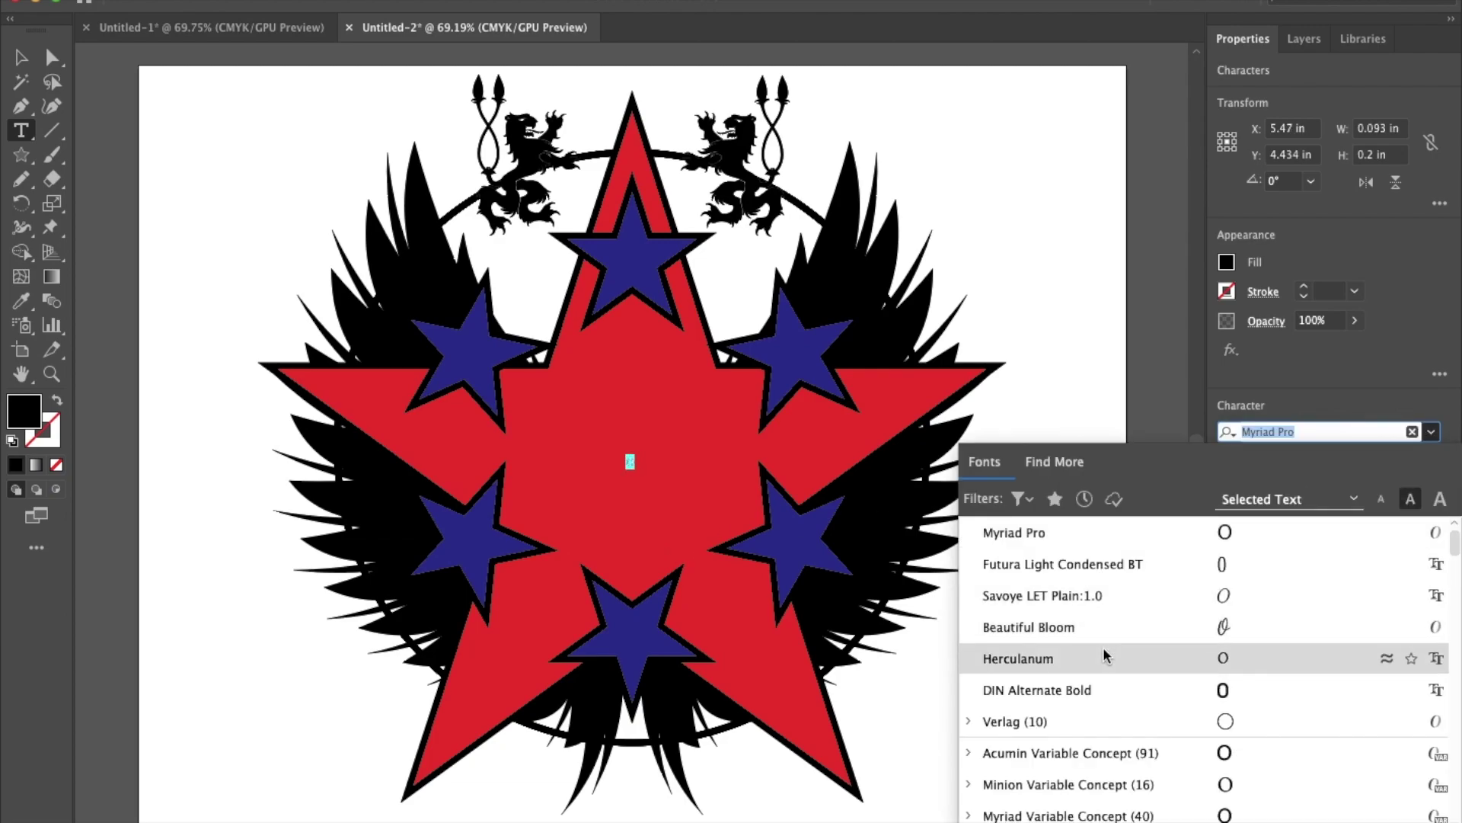
key("Up")
key("Down")
scroll(1093, 646, "down", 1)
scroll(1094, 646, "down", 10)
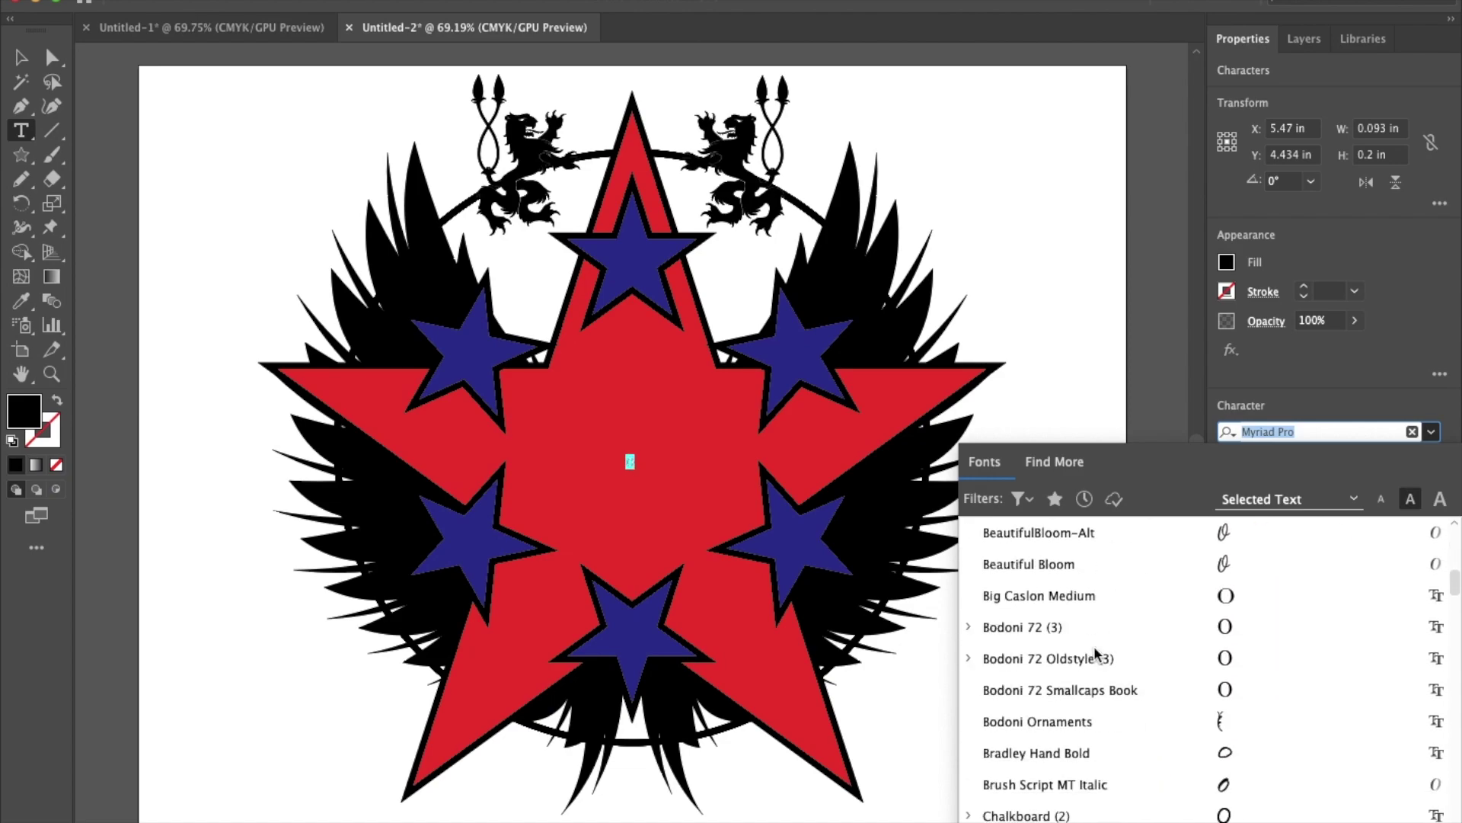
scroll(1095, 653, "down", 10)
scroll(1095, 652, "down", 15)
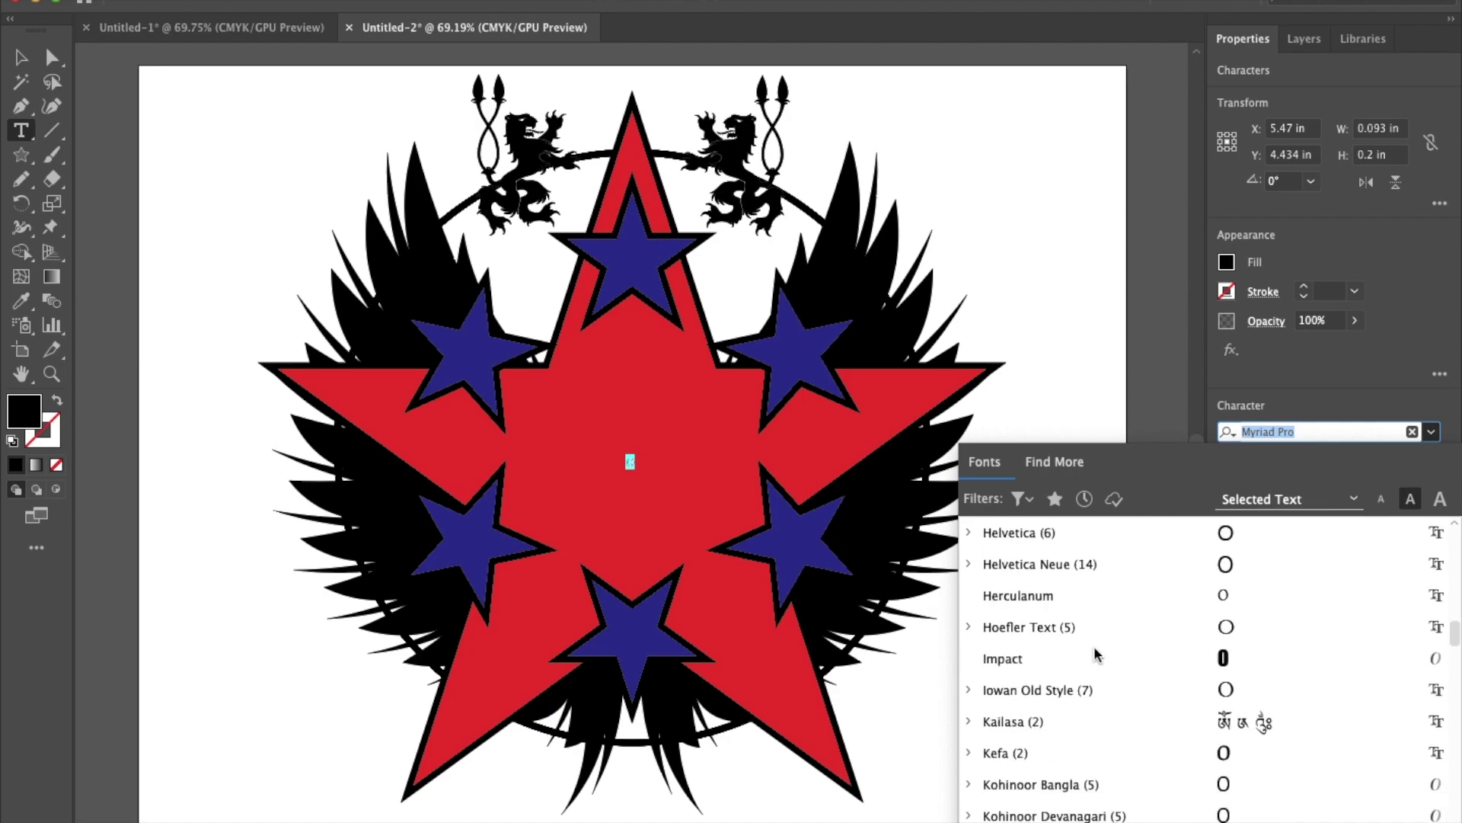
scroll(1095, 652, "down", 6)
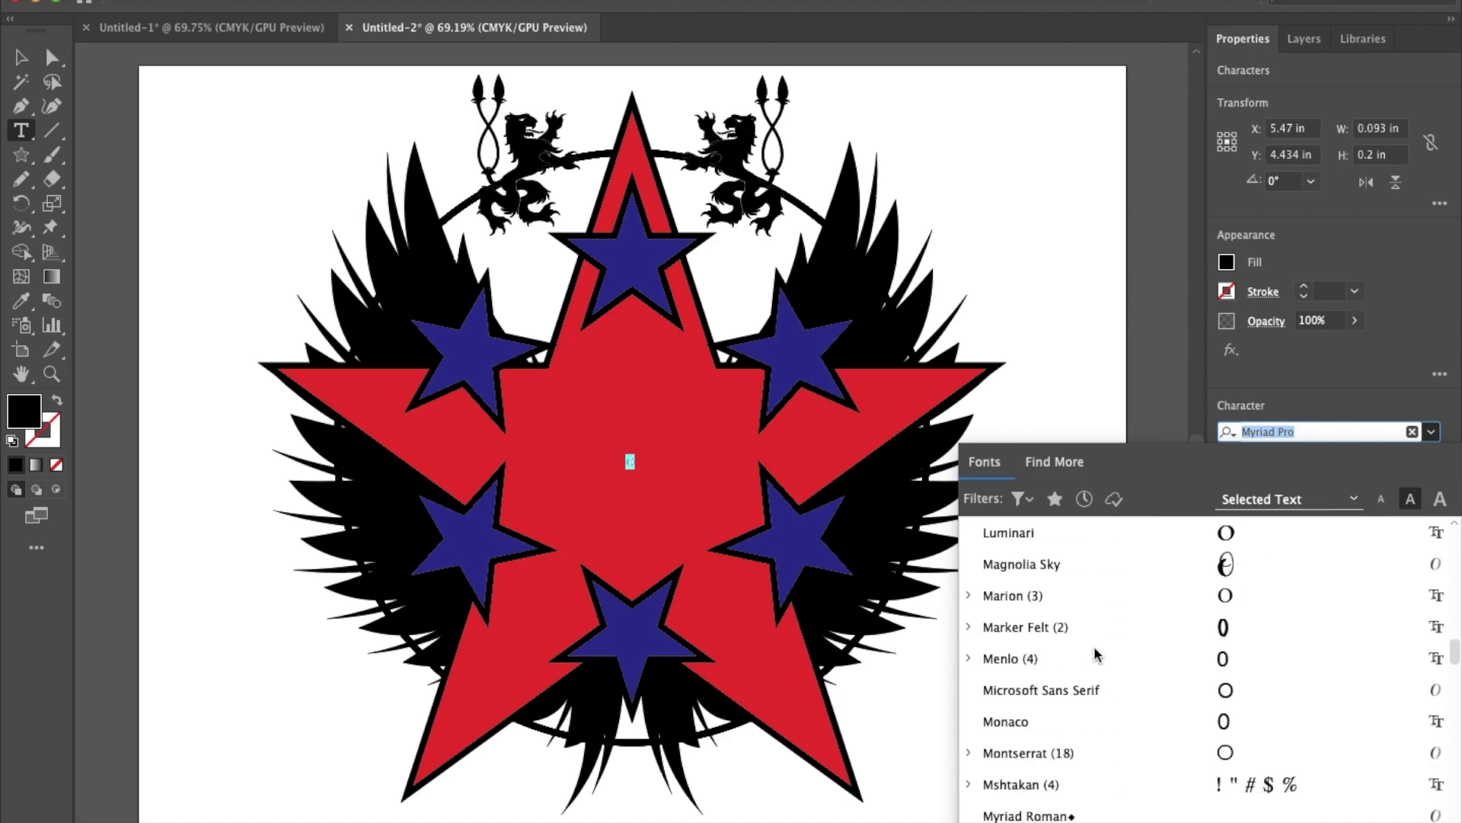
left_click(1066, 566)
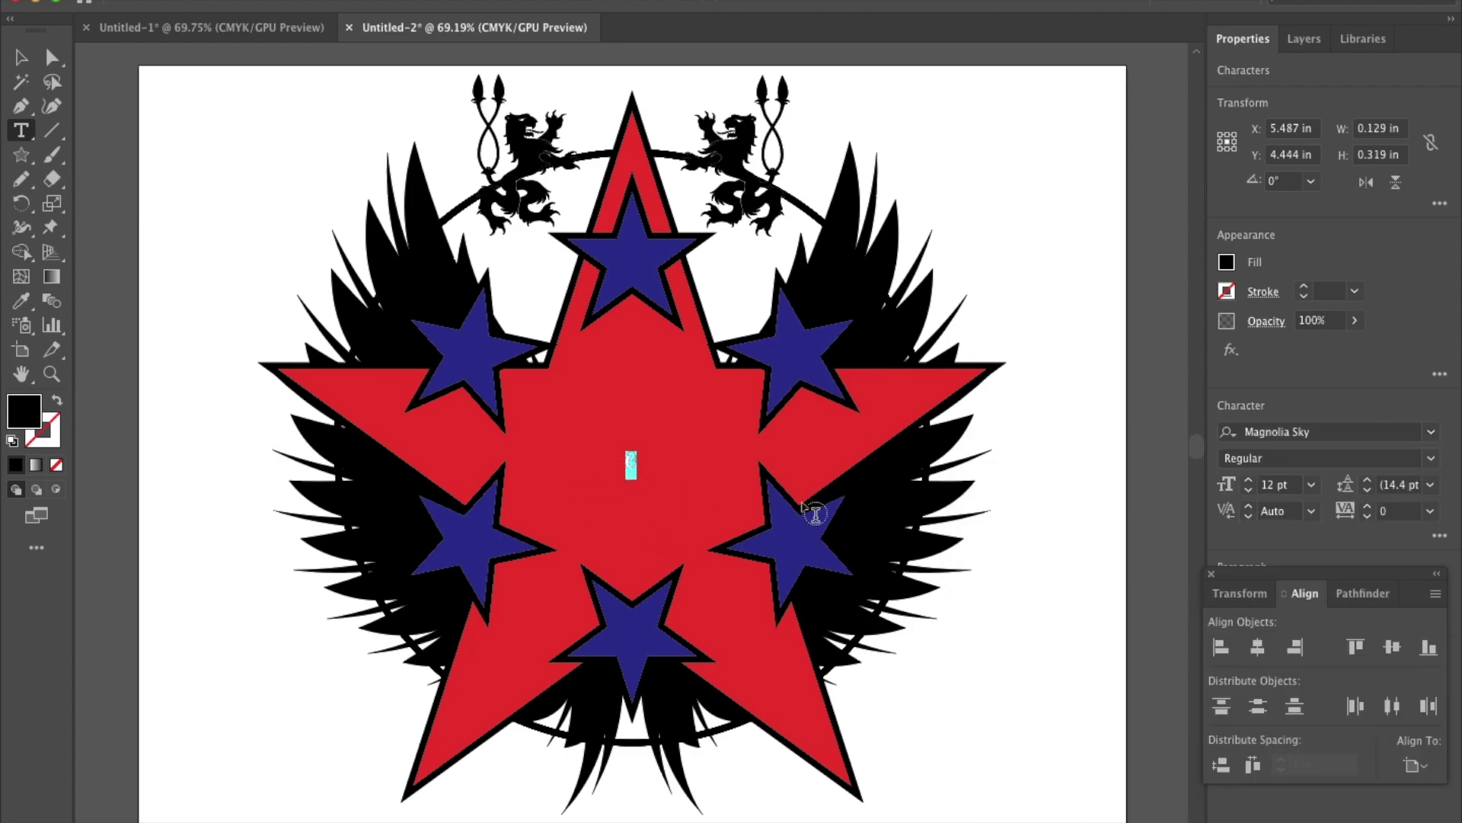
left_click(1275, 484)
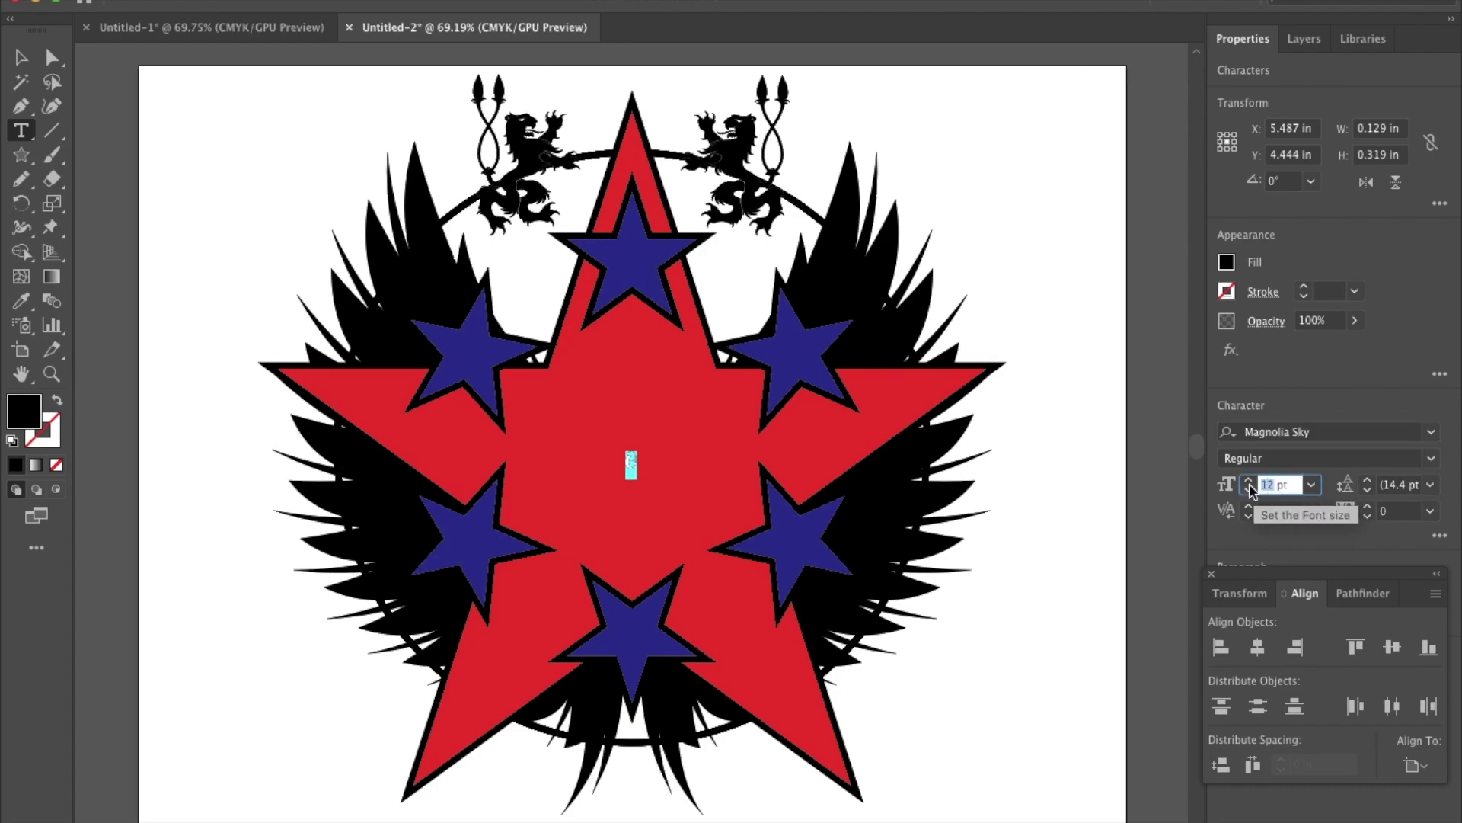
type("140")
key("Return")
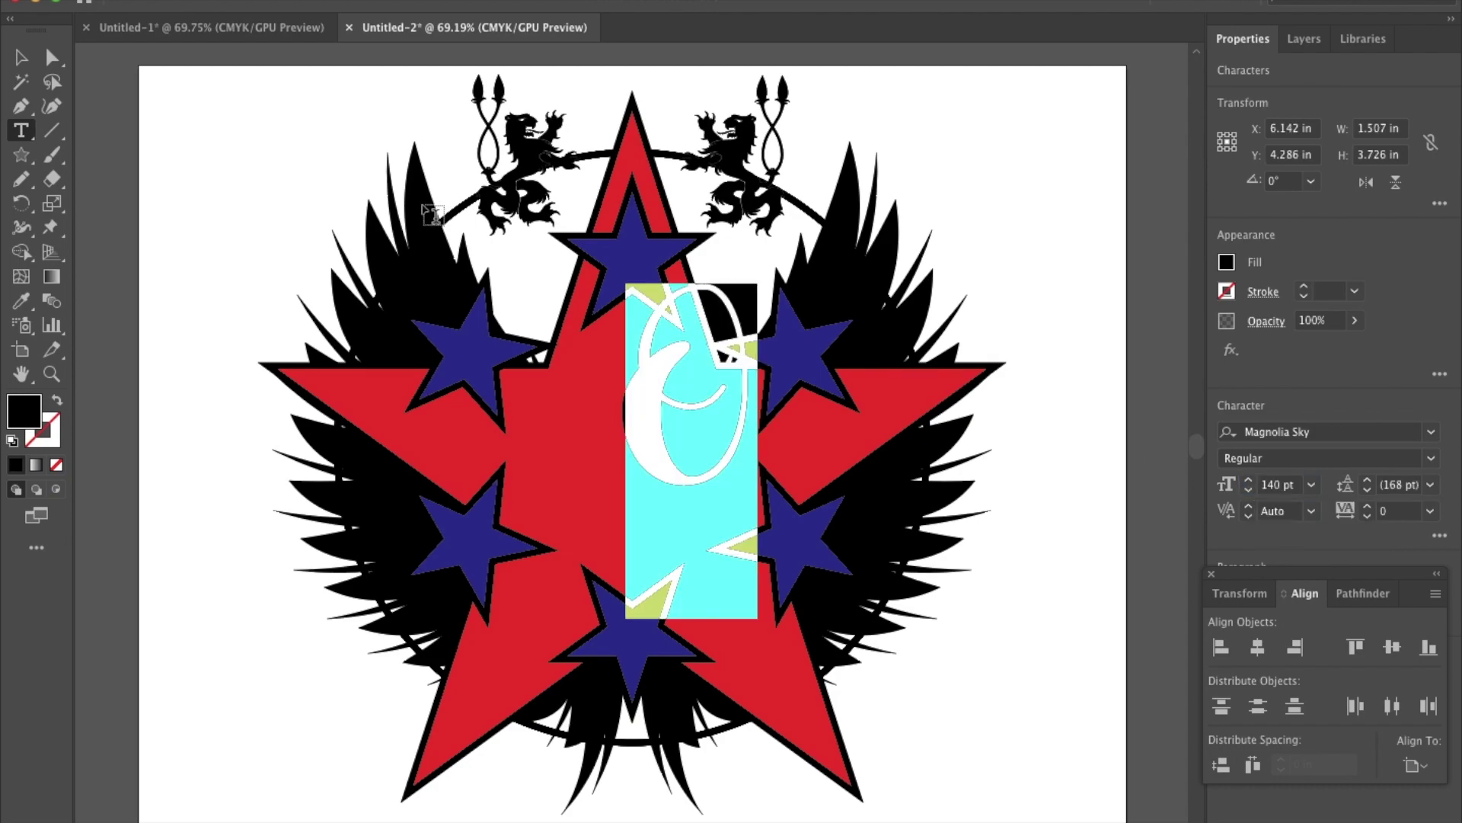
Step: Center the letter on the artboard, then move it straight down to about Y 5.04 in, between the upper and lower blue stars
left_click(21, 56)
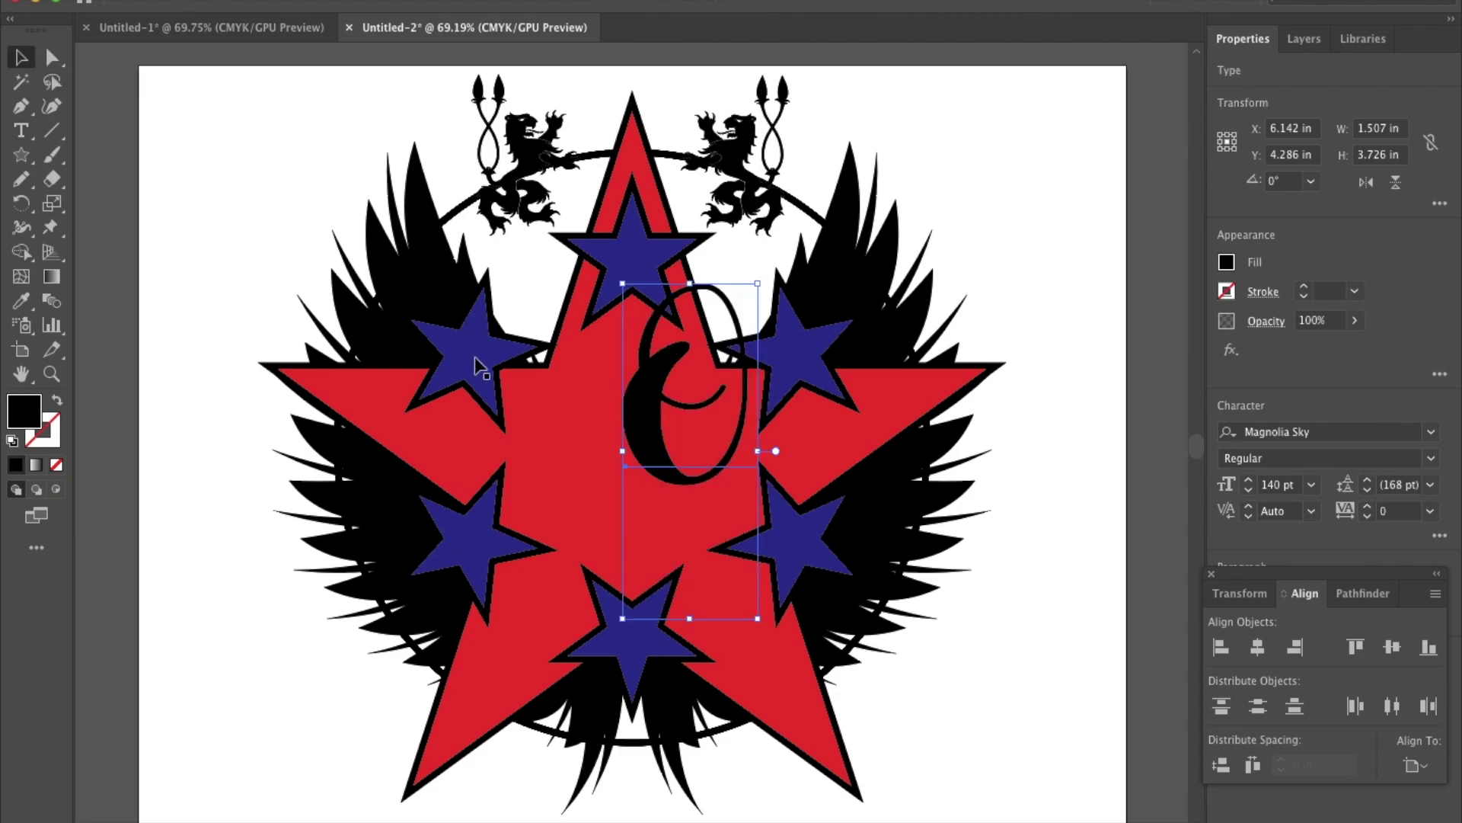
left_click(1259, 648)
left_click(1393, 647)
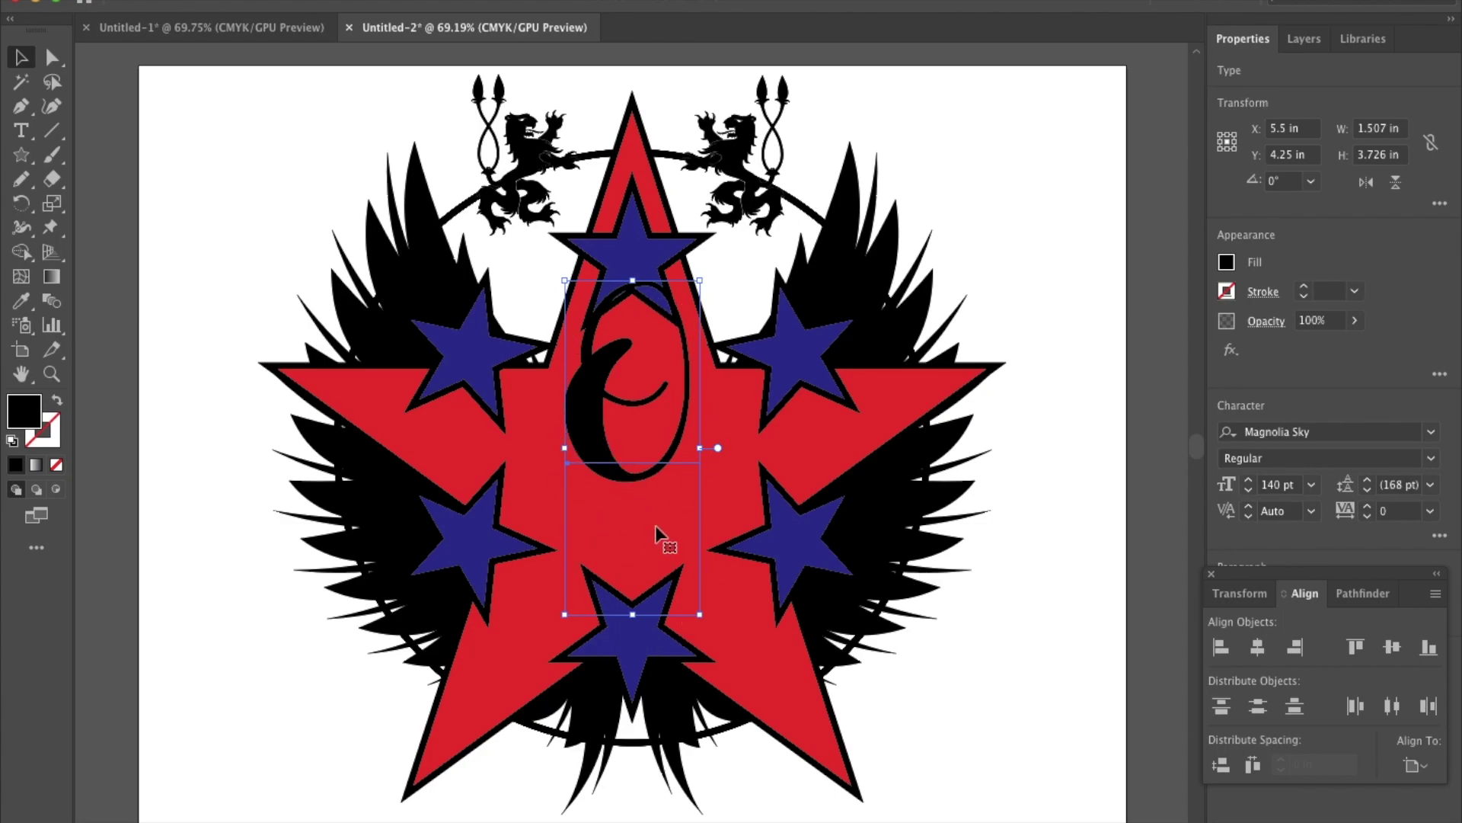
left_click_drag(626, 392, 626, 464)
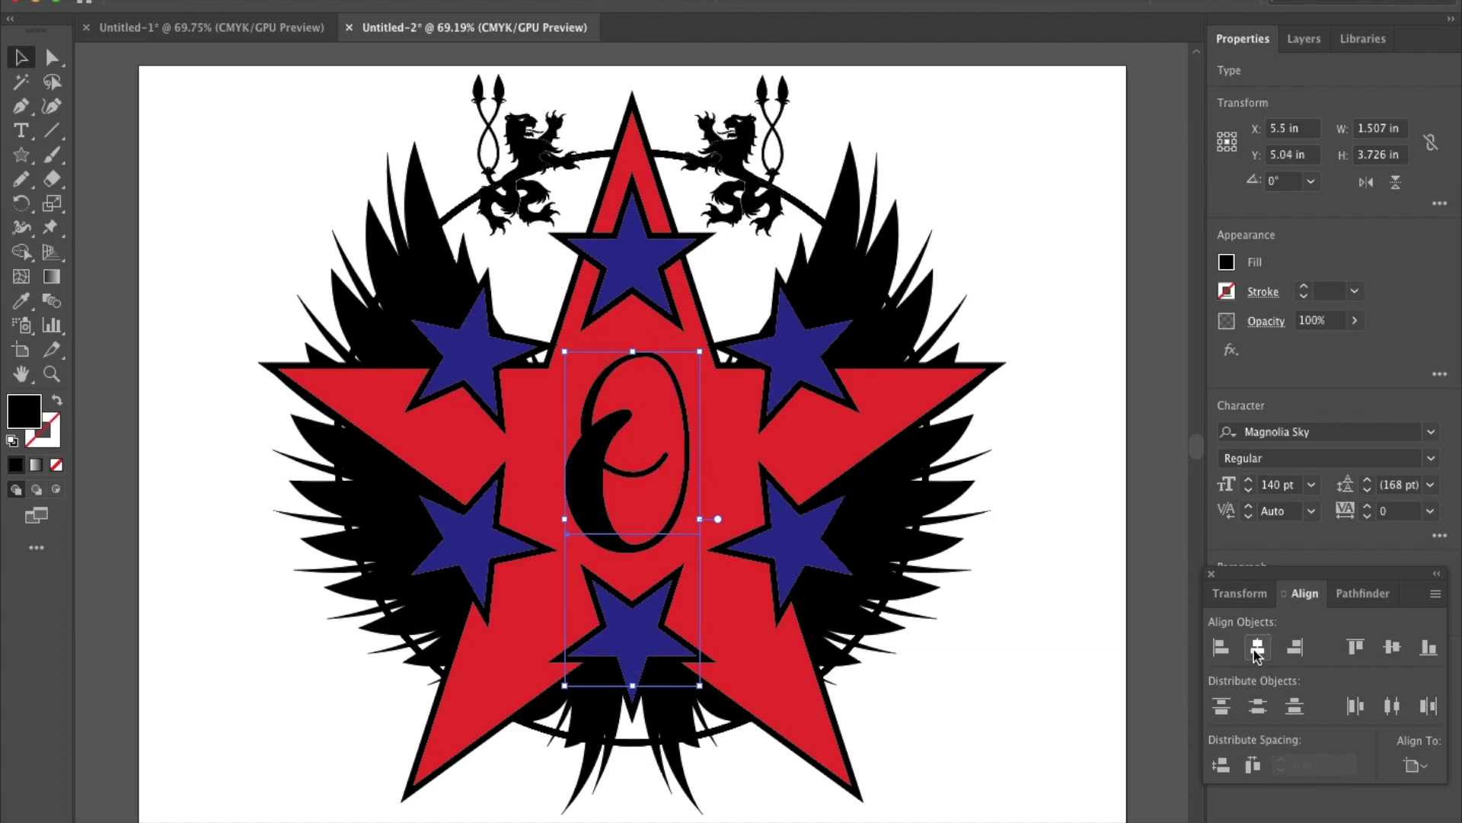
left_click(1059, 598)
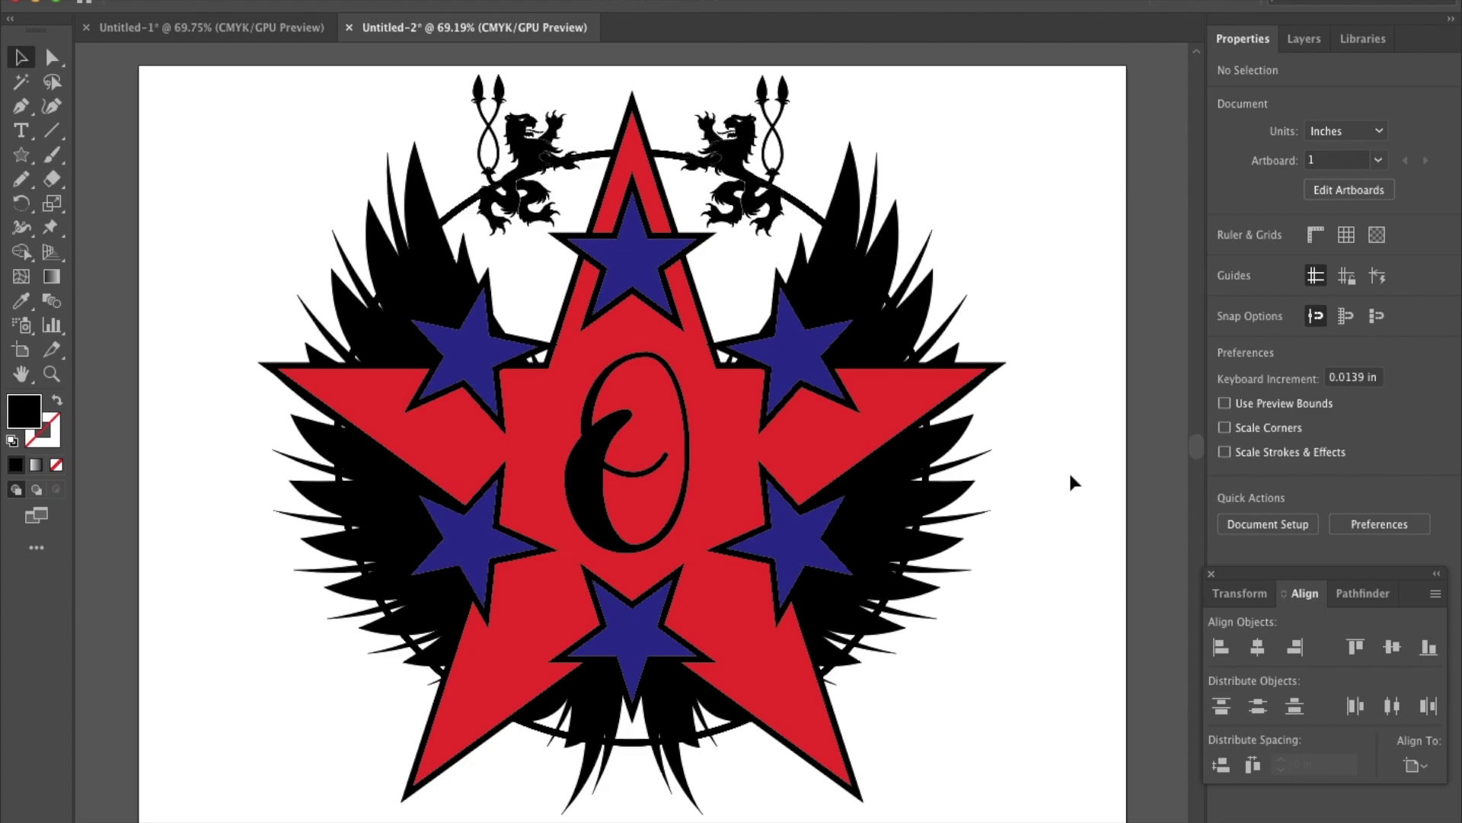
Step: Apply a drop shadow to the red star with Multiply mode, 75% opacity, 0.1 in X and Y offsets and 0.07 in blur
left_click(764, 661)
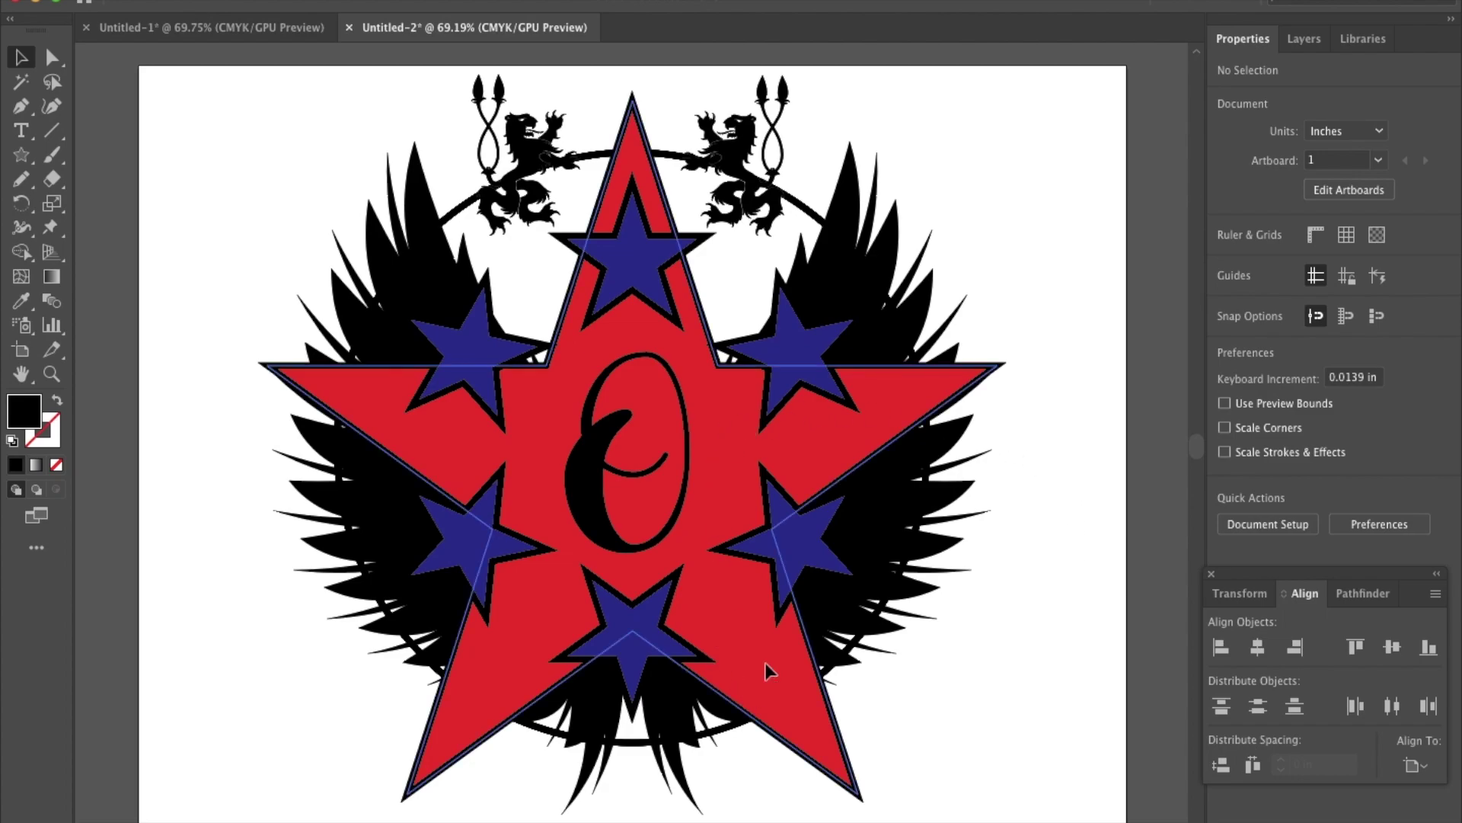
left_click(415, 1)
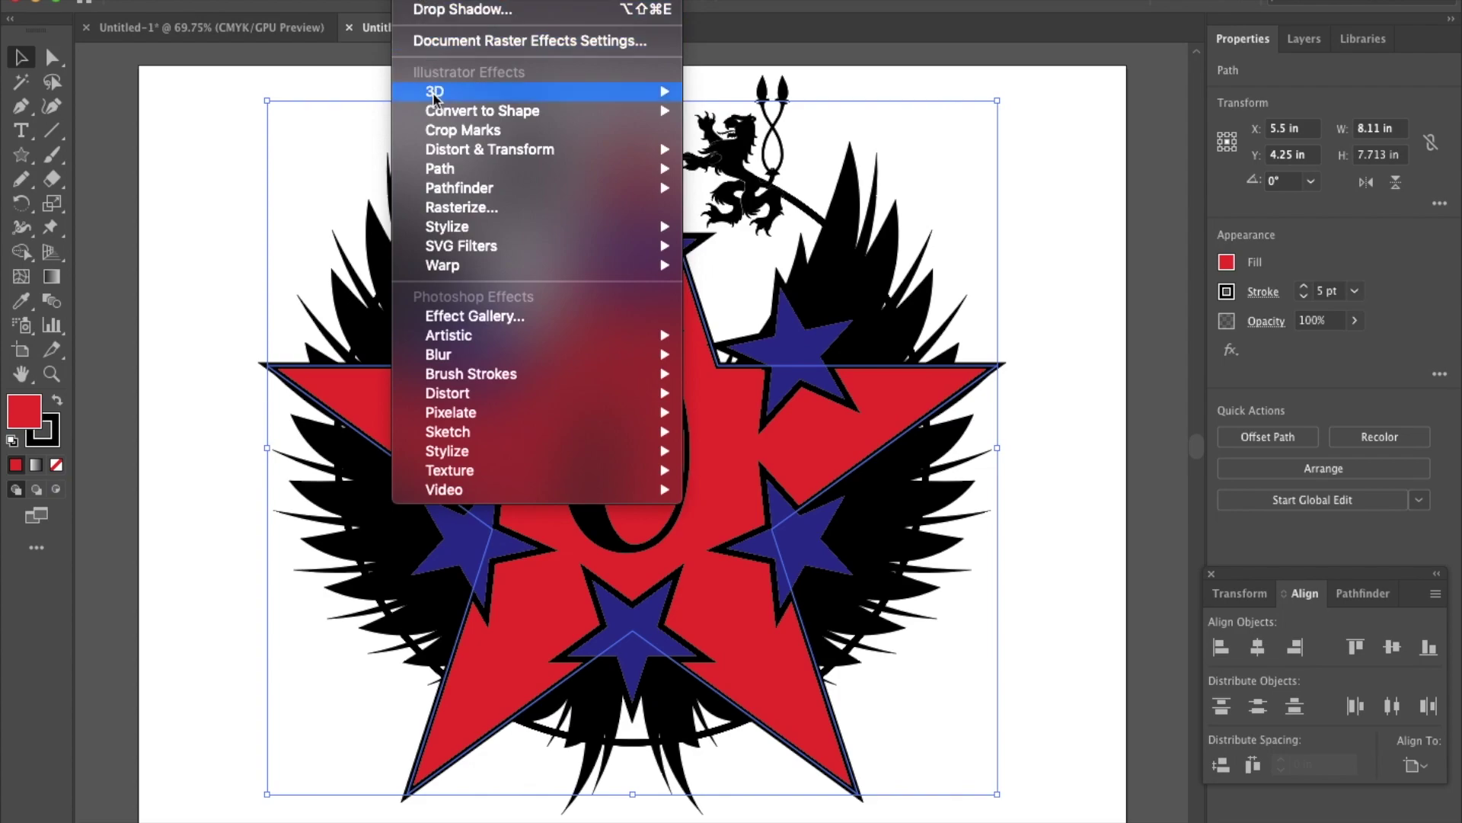
mouse_move(446, 231)
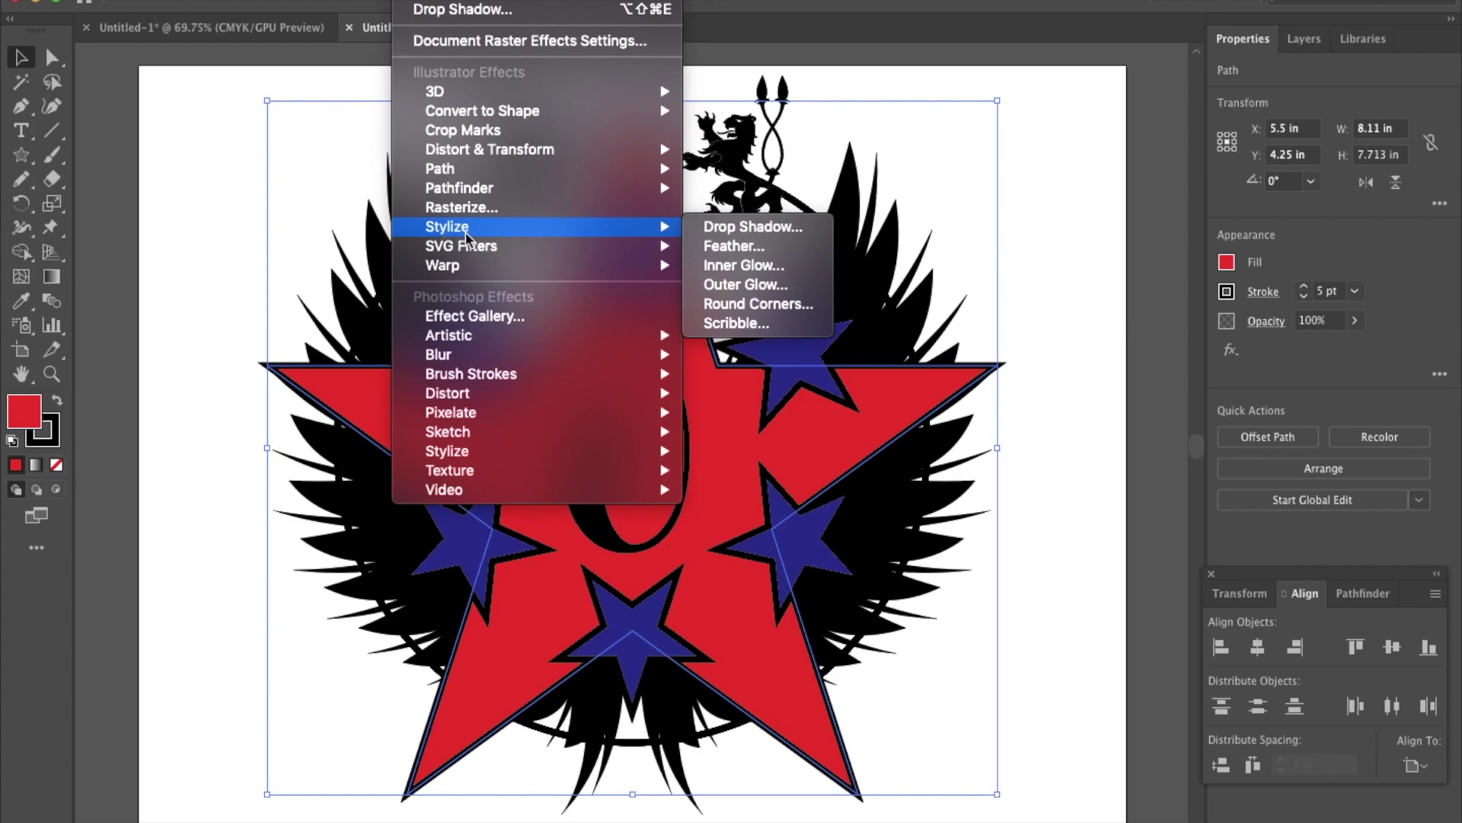
left_click(739, 226)
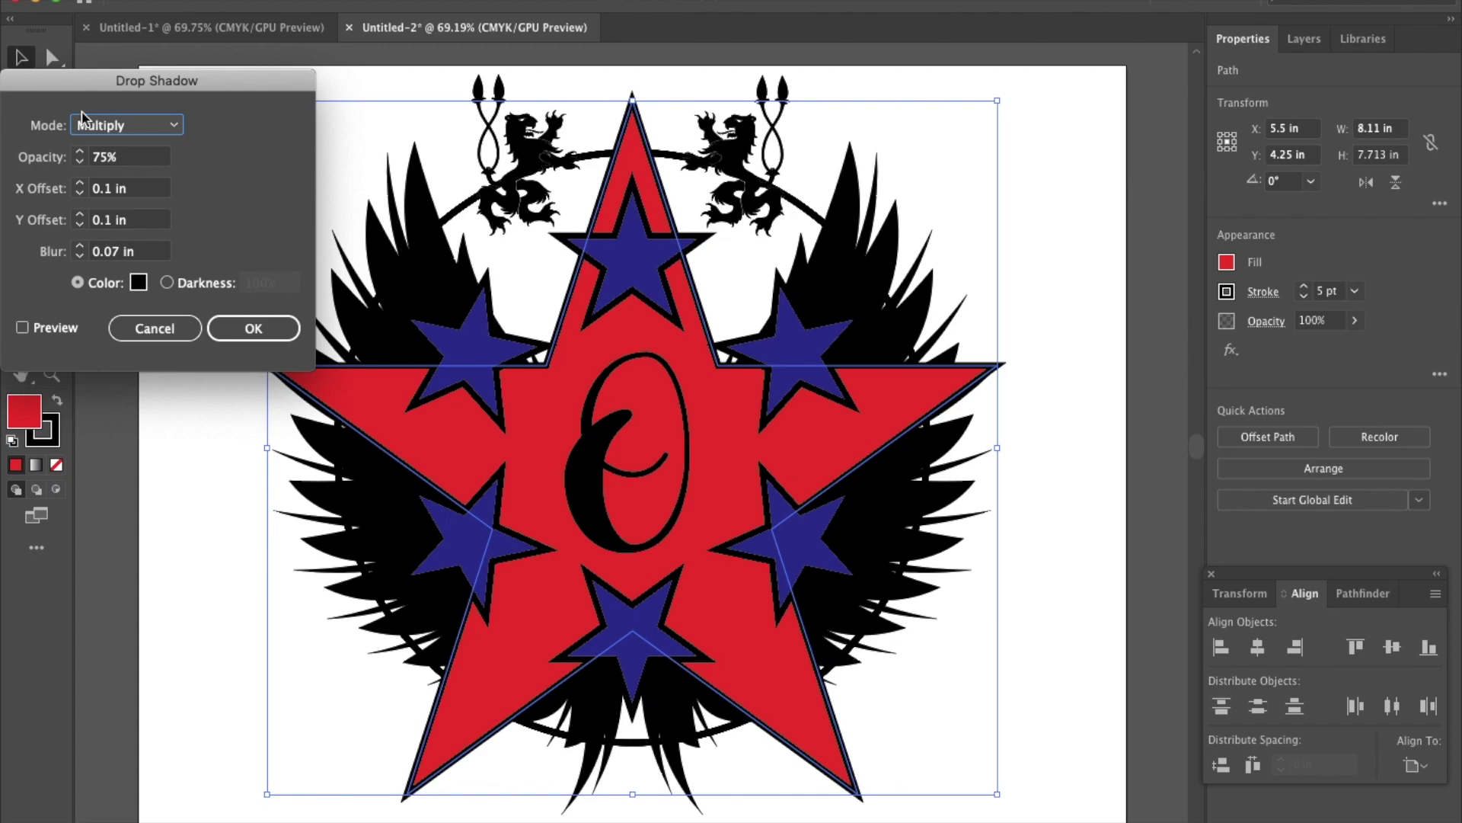
left_click(236, 331)
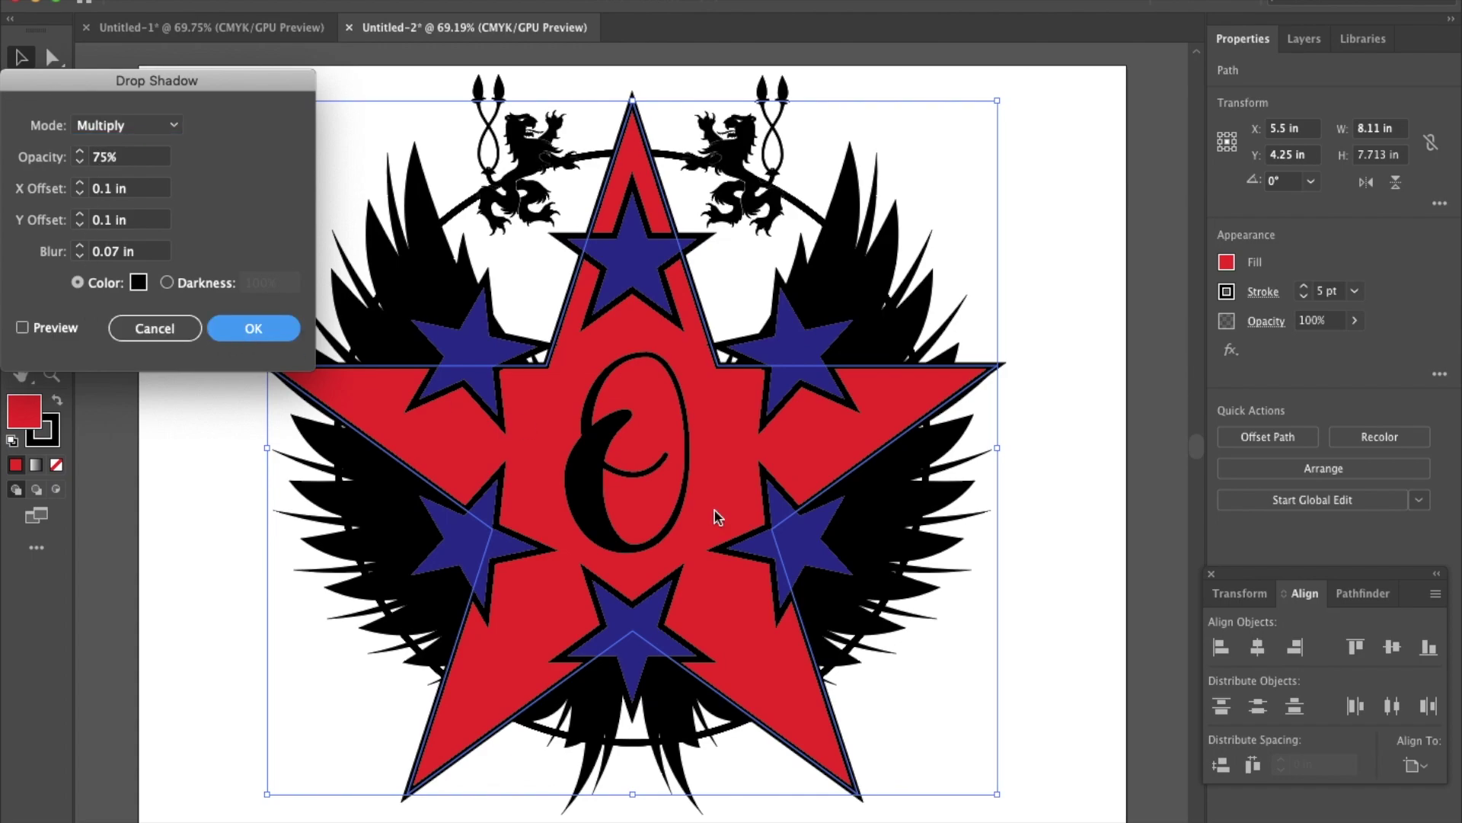
left_click(1059, 479)
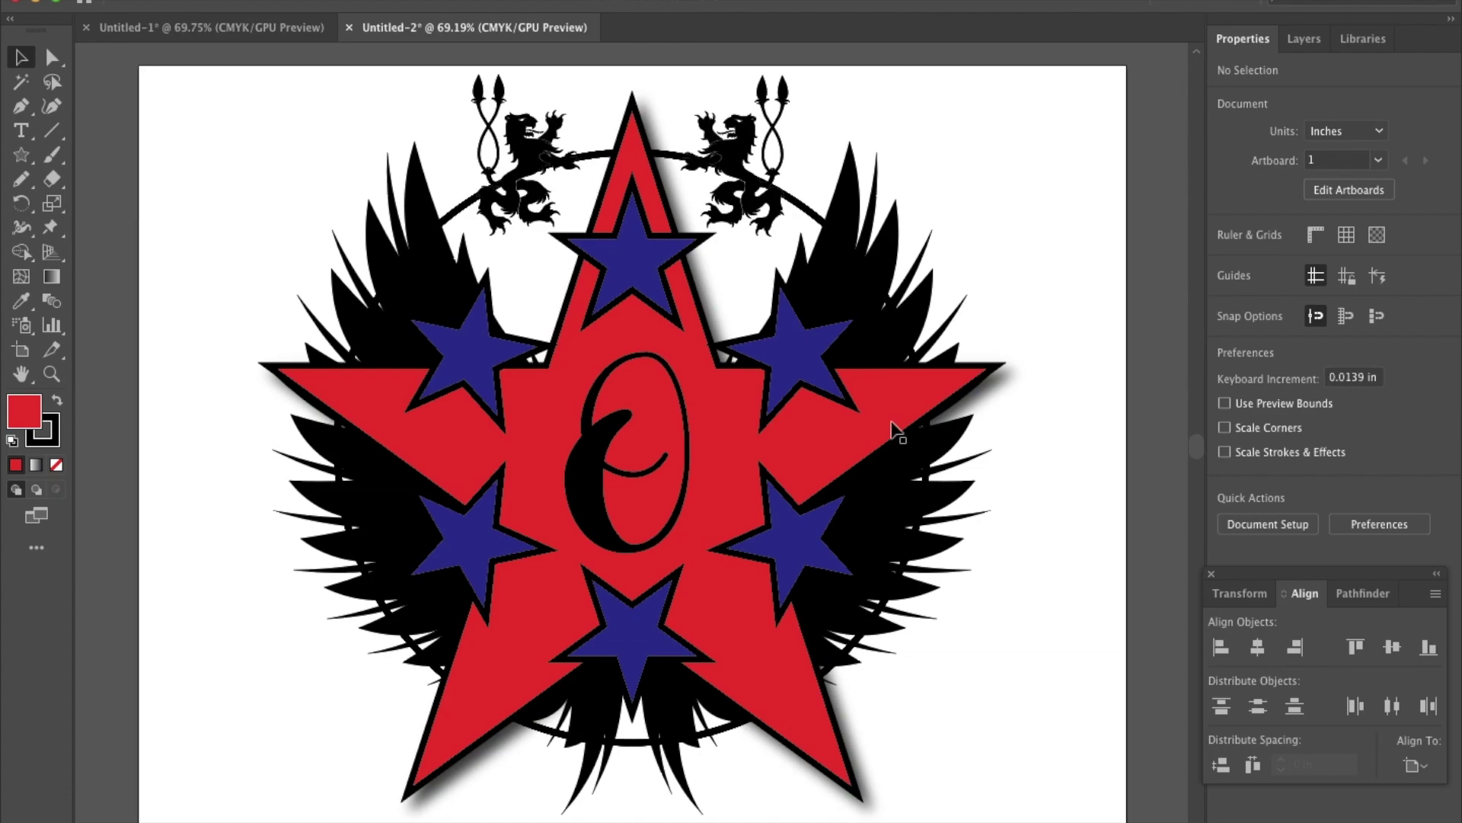
left_click(862, 265)
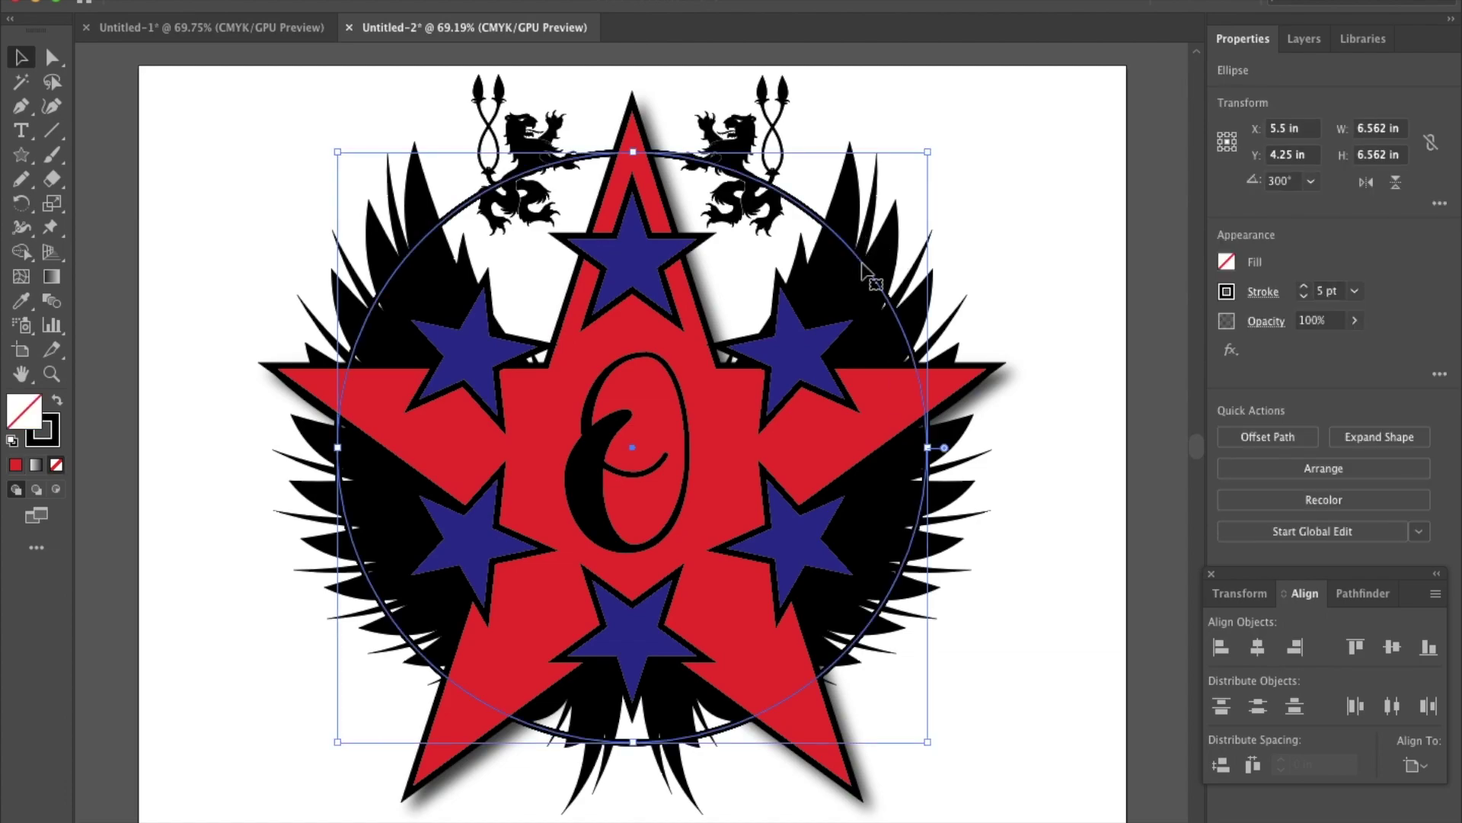
left_click(944, 208)
left_click(845, 195)
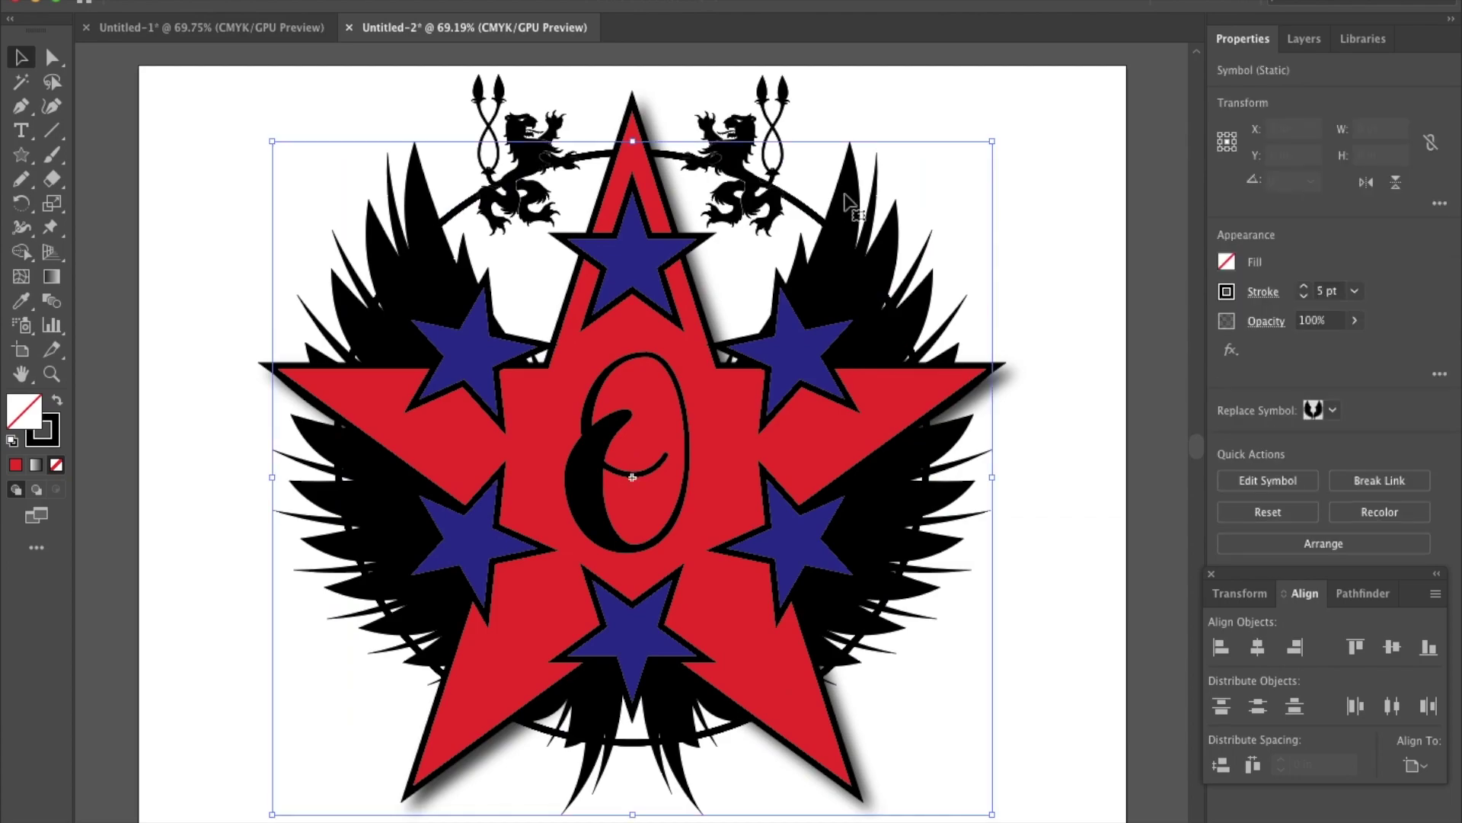
left_click(785, 344, "shift")
left_click(775, 541, "shift")
left_click(633, 620, "shift")
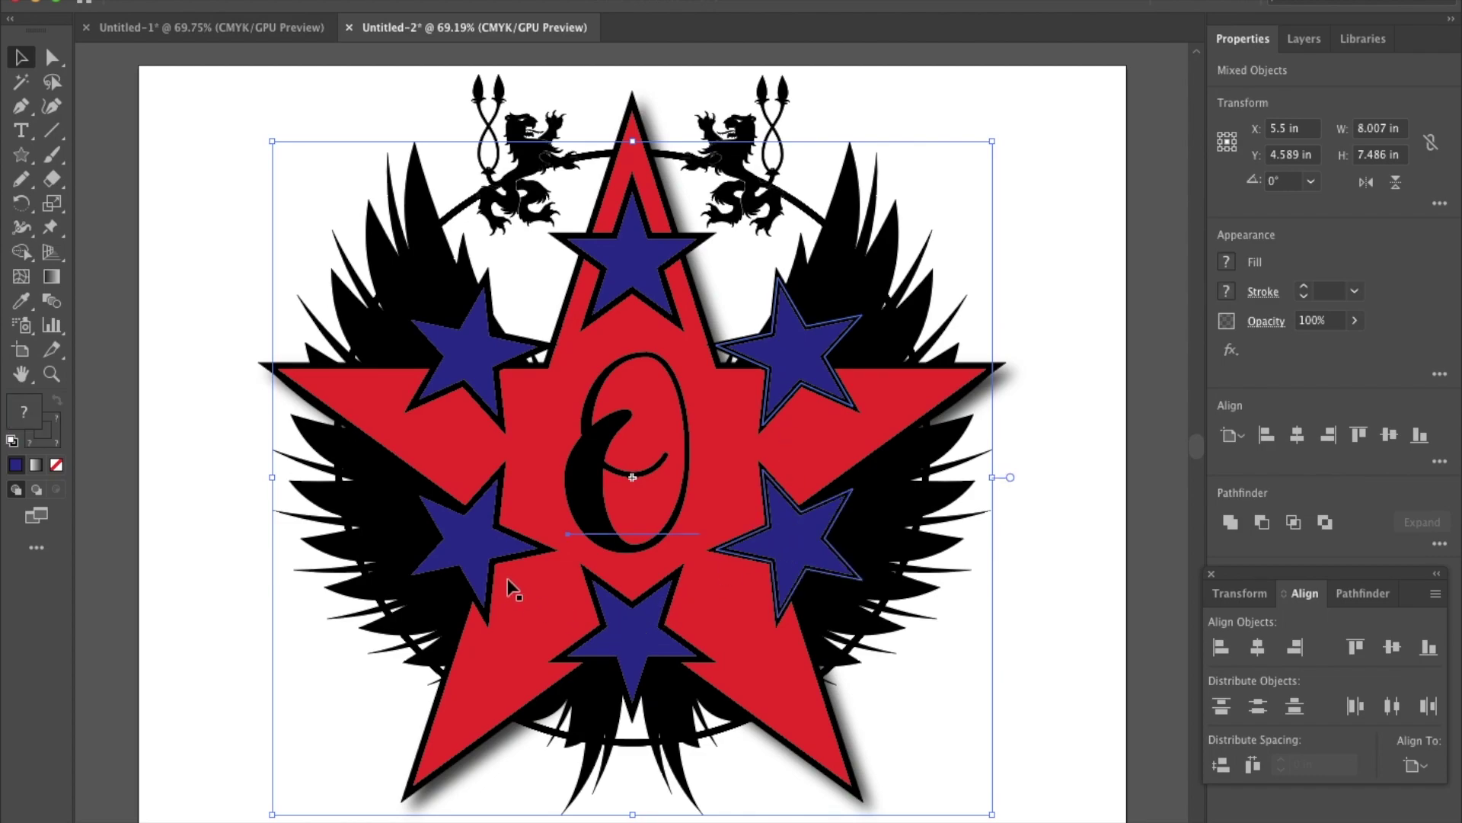
left_click(477, 545, "shift")
left_click(614, 638, "shift")
left_click(615, 637, "shift")
left_click(597, 619, "shift")
double_click(601, 620)
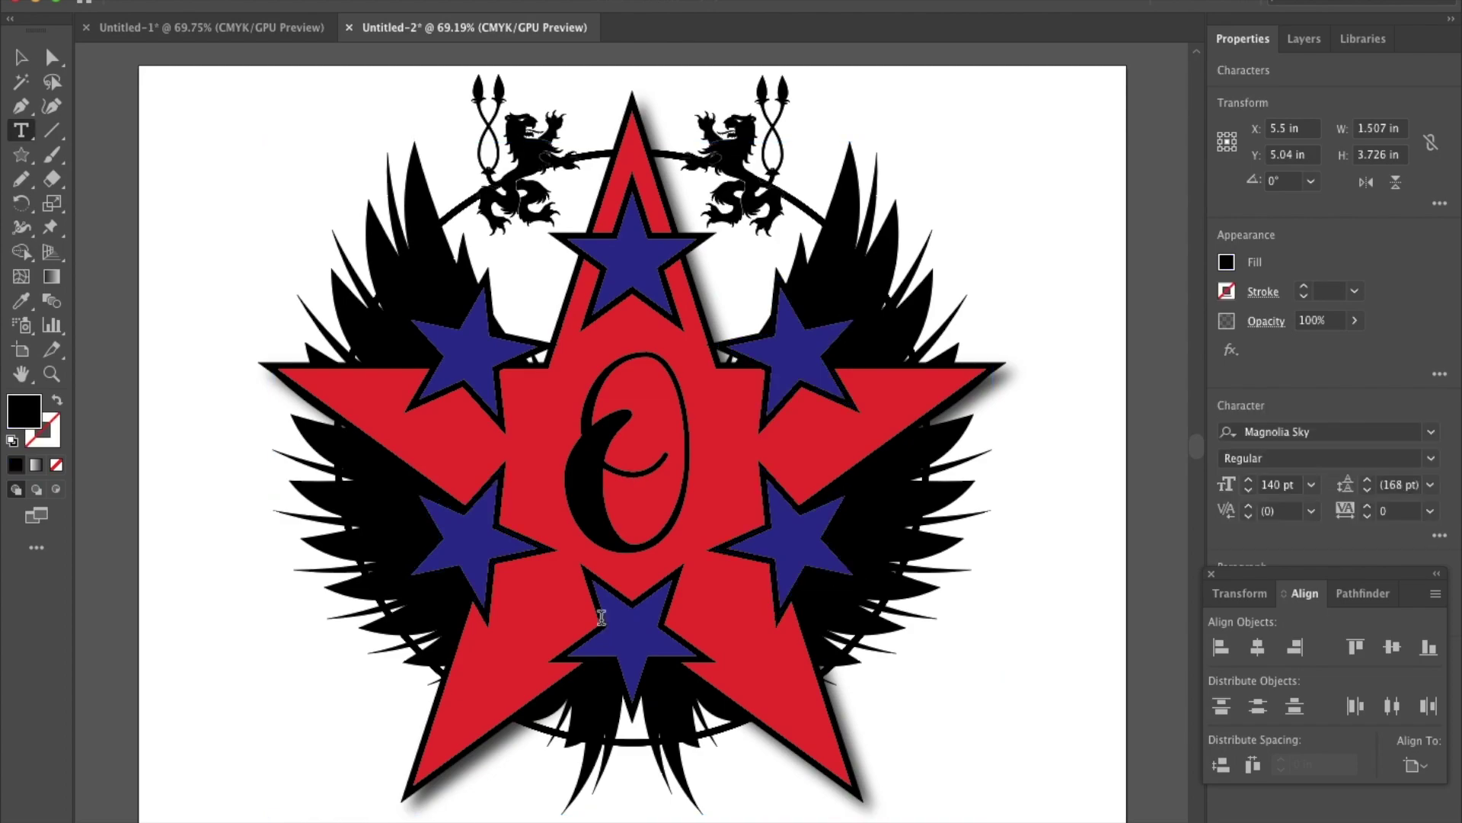
left_click(21, 58)
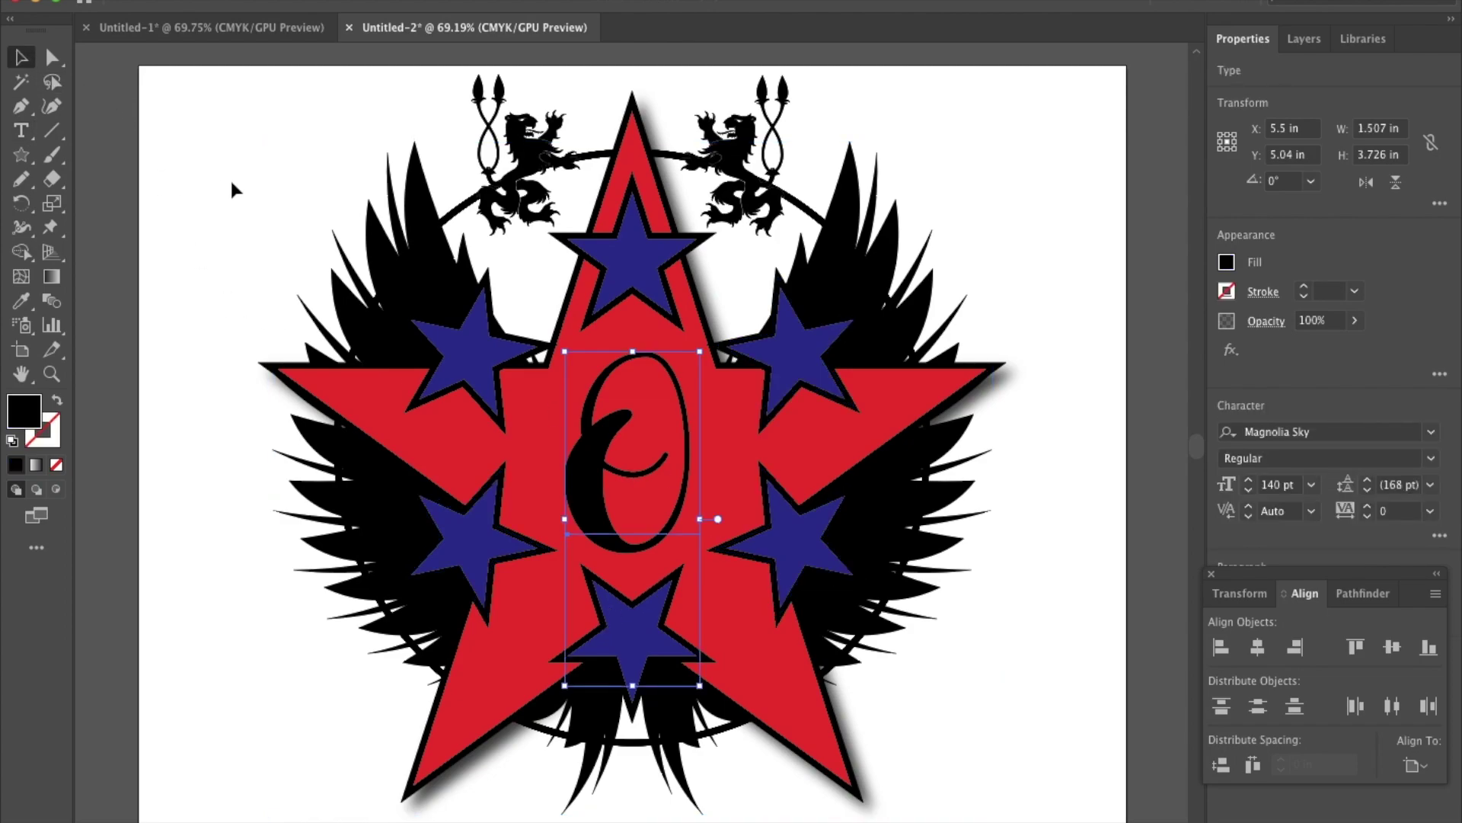
left_click(243, 168)
Step: Apply a drop shadow to the wings, letter, both lions and all blue stars except the lowest, using Multiply, 75% opacity, 0.1 in offsets and 0.07 in blur
left_click(853, 286)
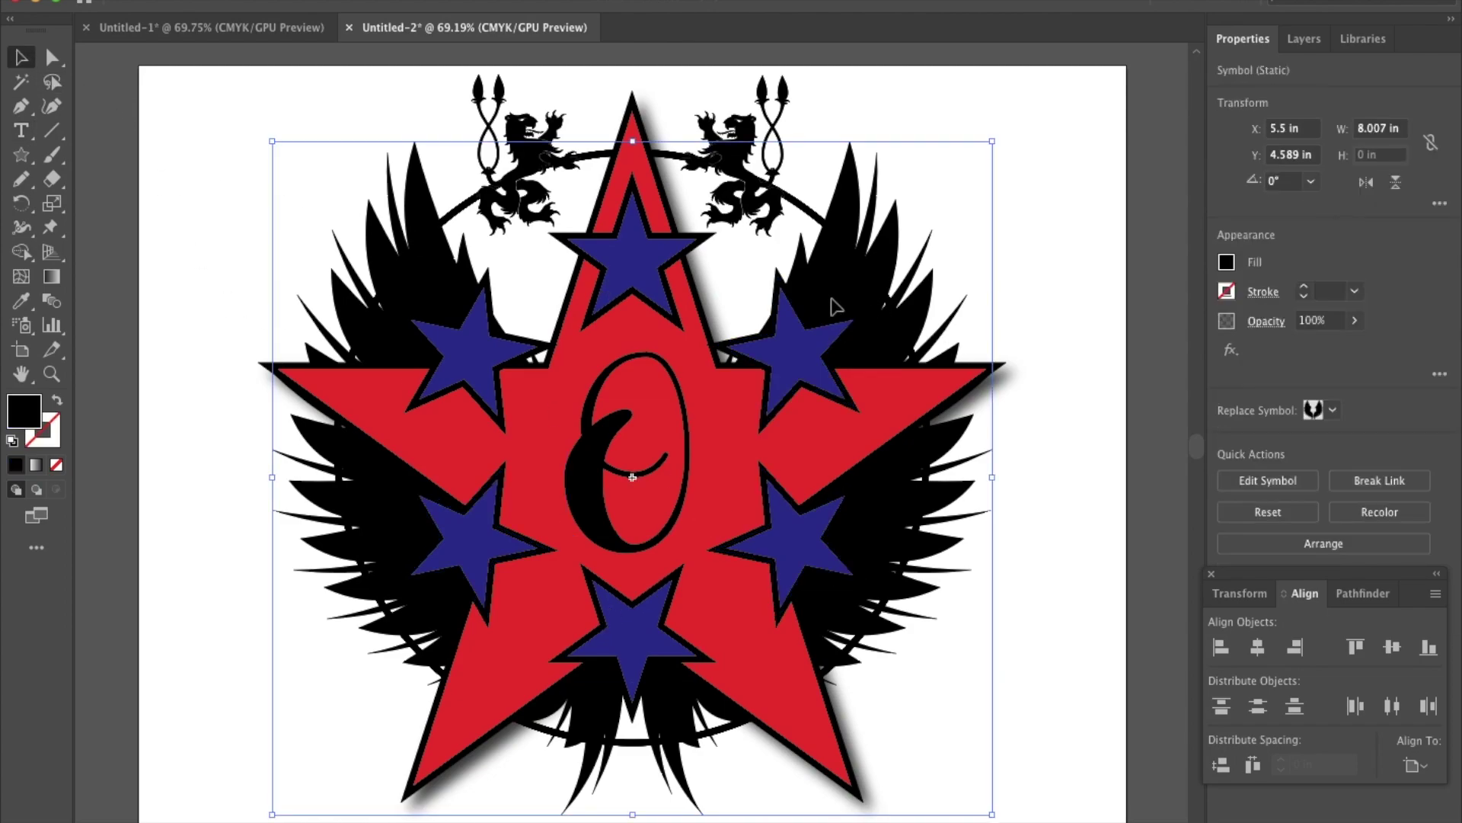
left_click(793, 375, "shift")
left_click(783, 532, "shift")
left_click(666, 533, "shift")
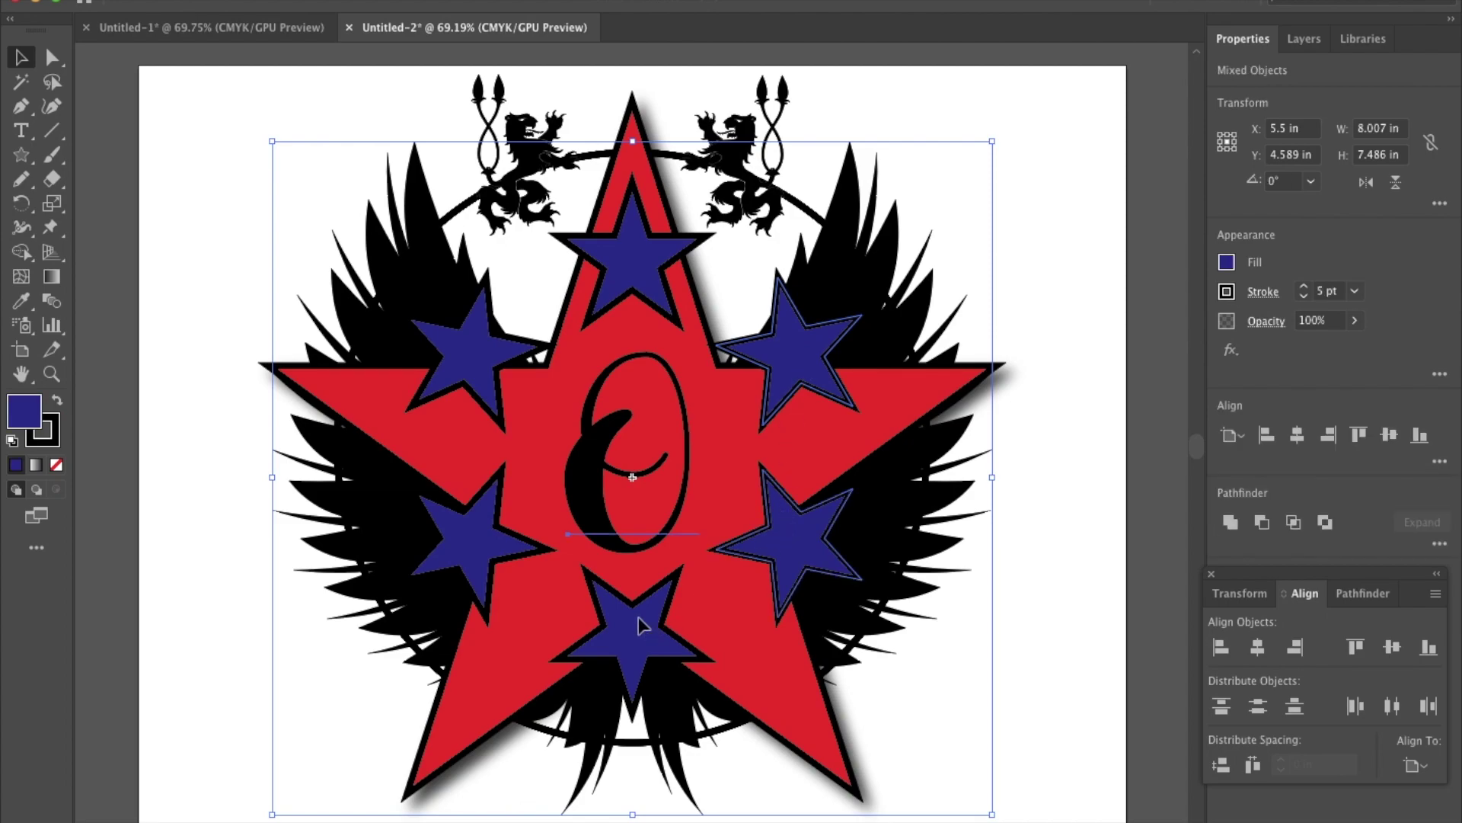
left_click(464, 541, "shift")
left_click(463, 375, "shift")
left_click(656, 248, "shift")
left_click(745, 128, "shift")
left_click(520, 128, "shift")
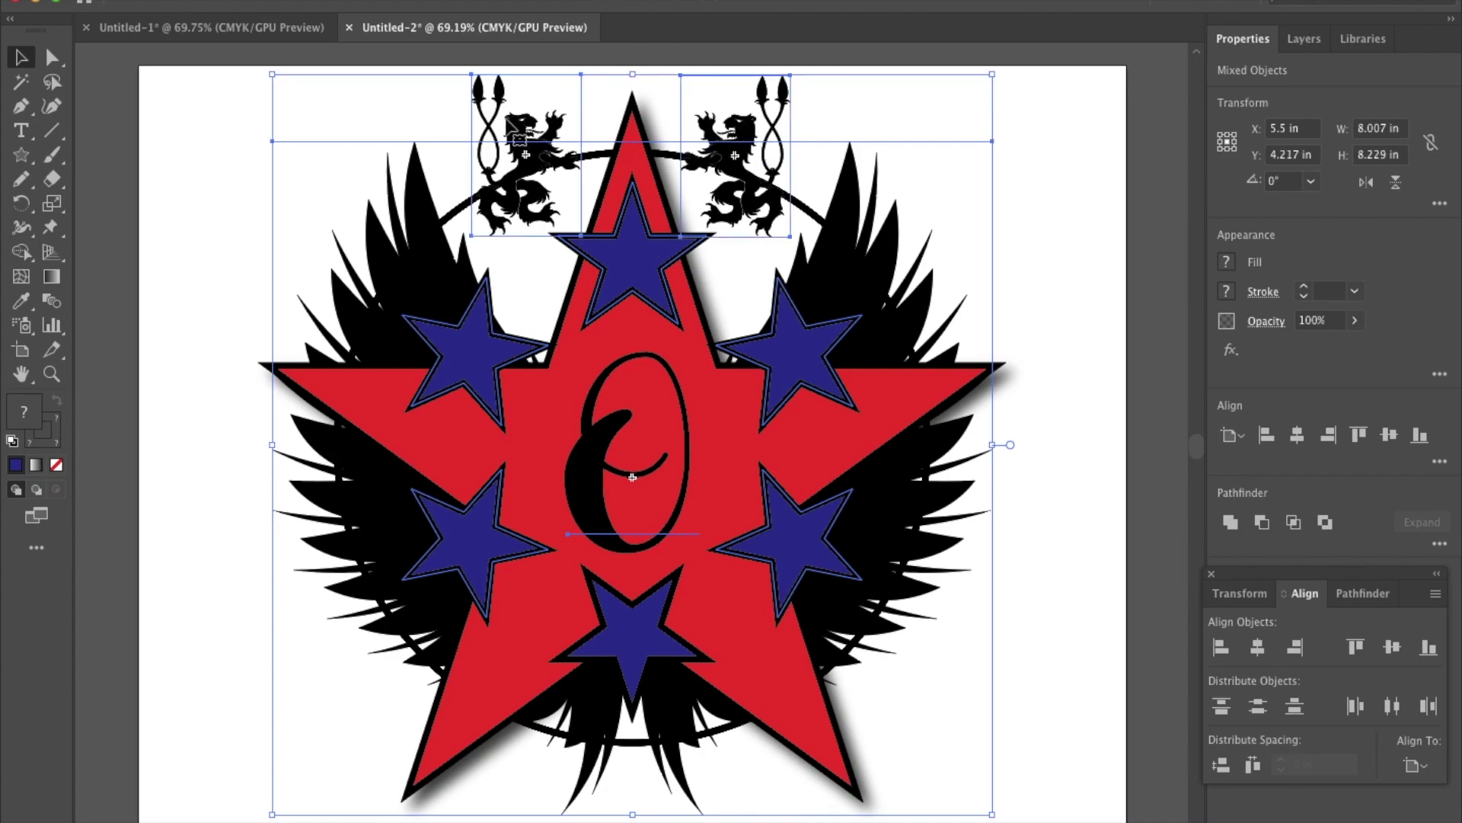
left_click(415, 3)
mouse_move(429, 194)
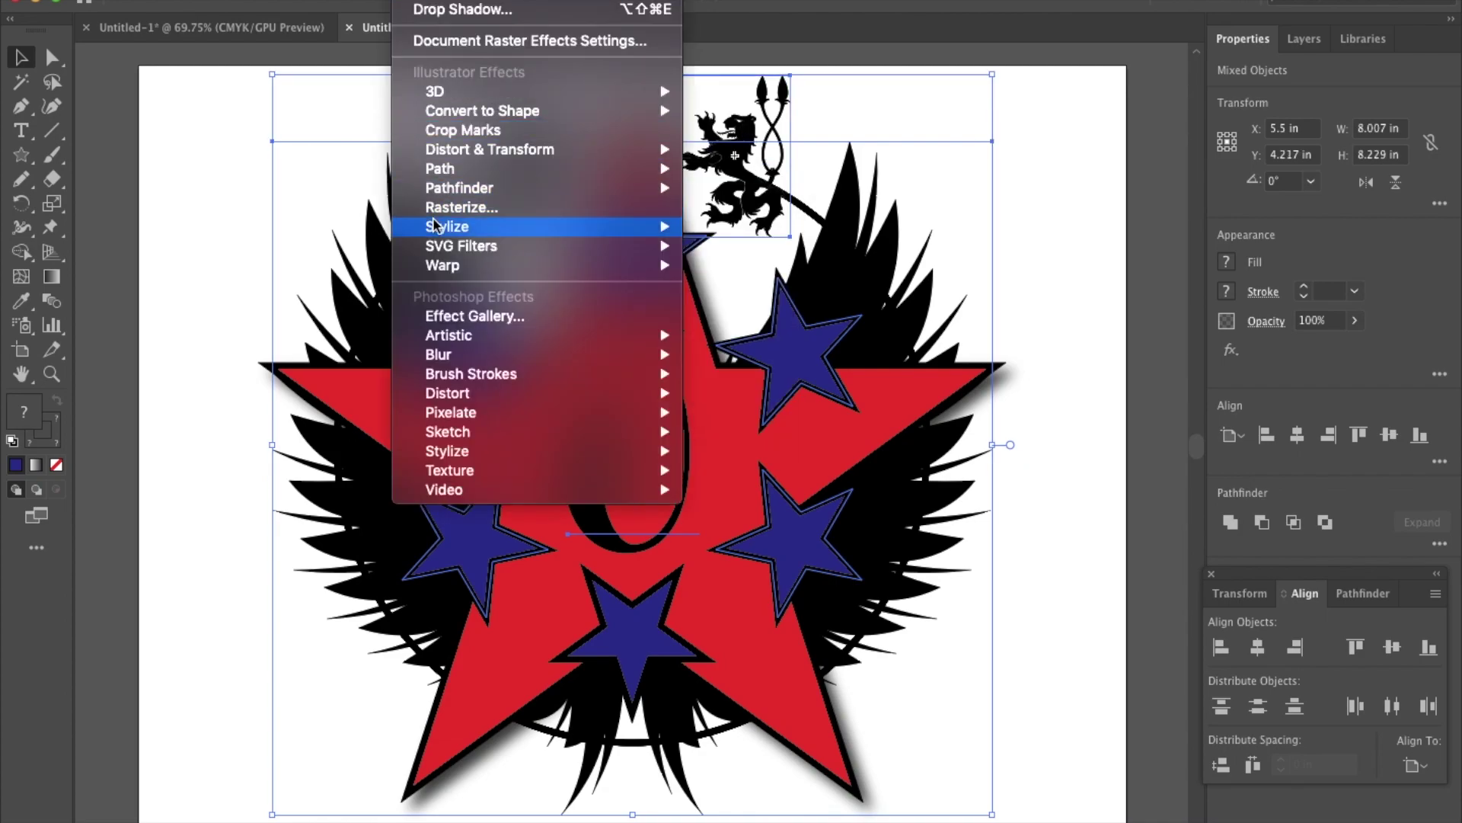
mouse_move(440, 227)
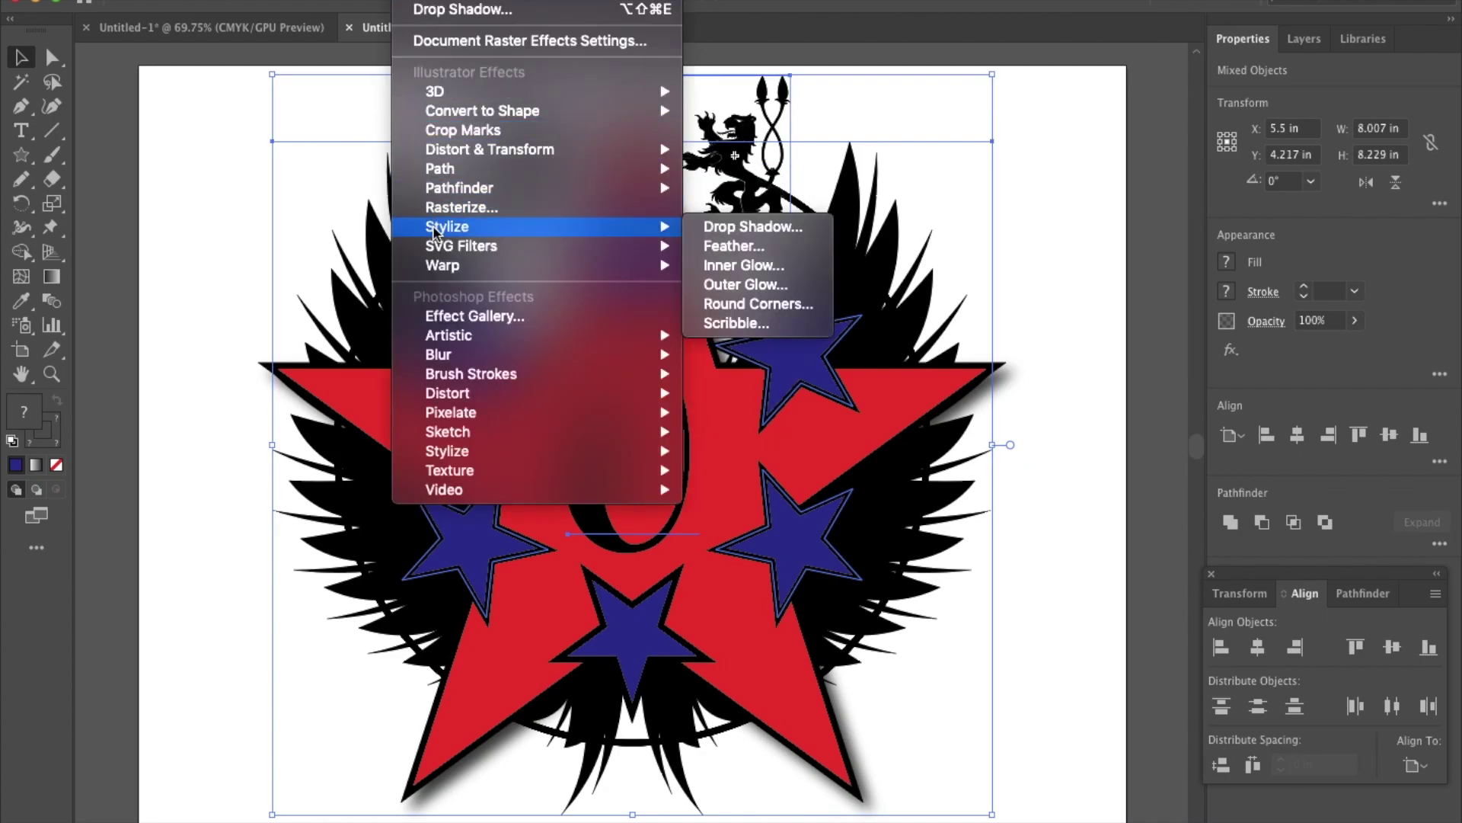
left_click(746, 227)
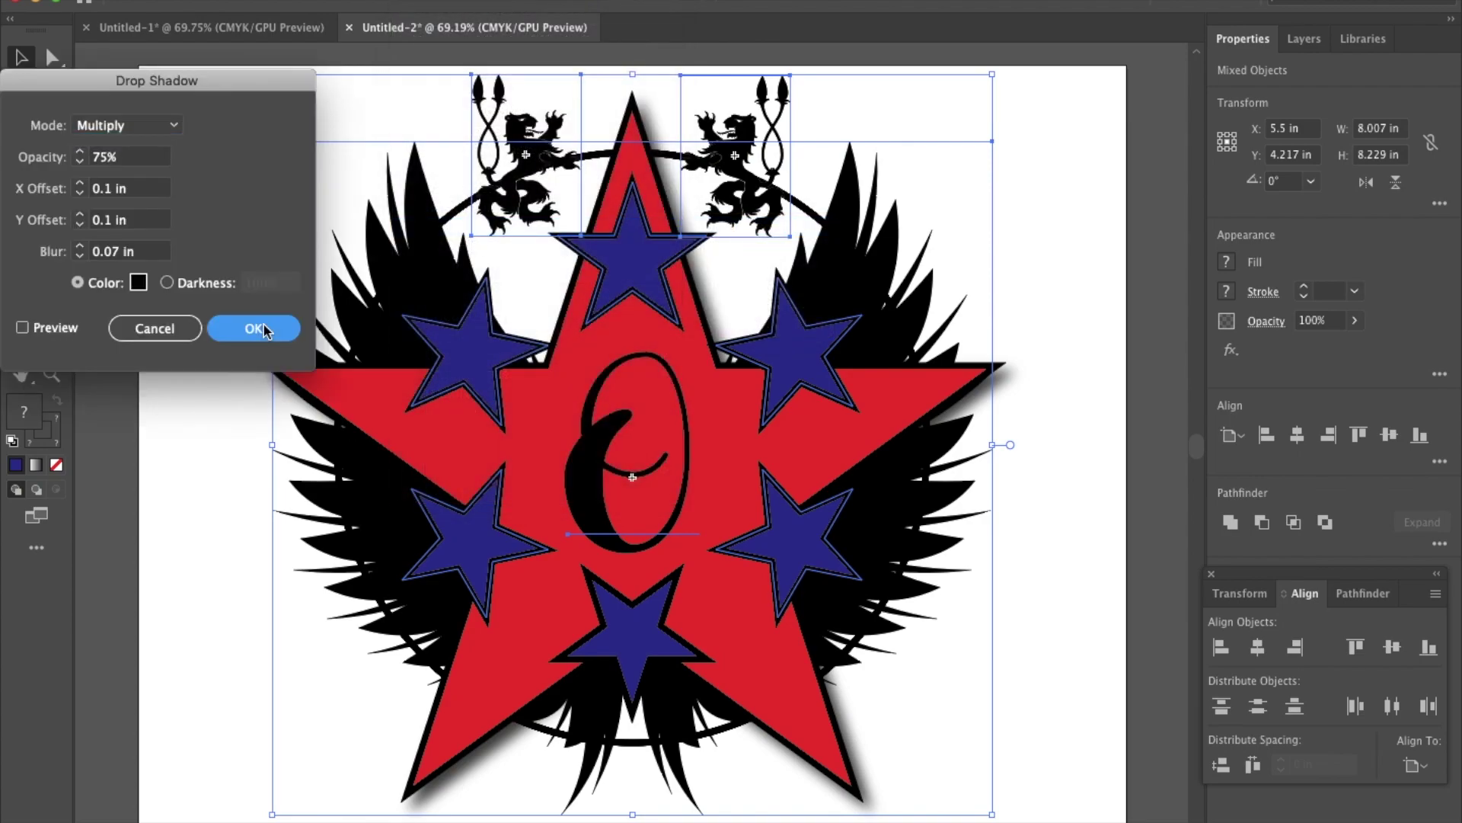
key("Return")
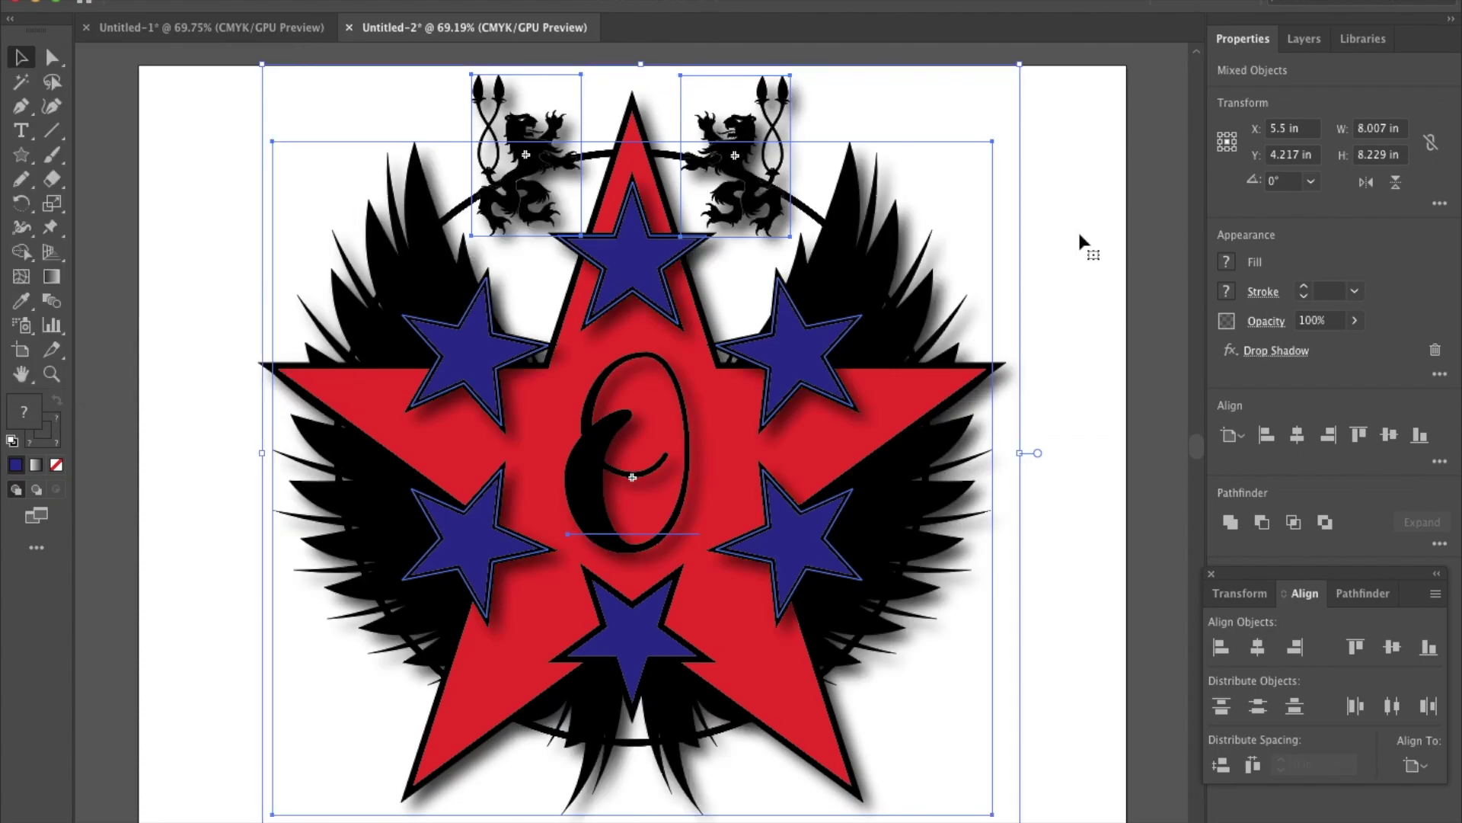
left_click(1076, 230)
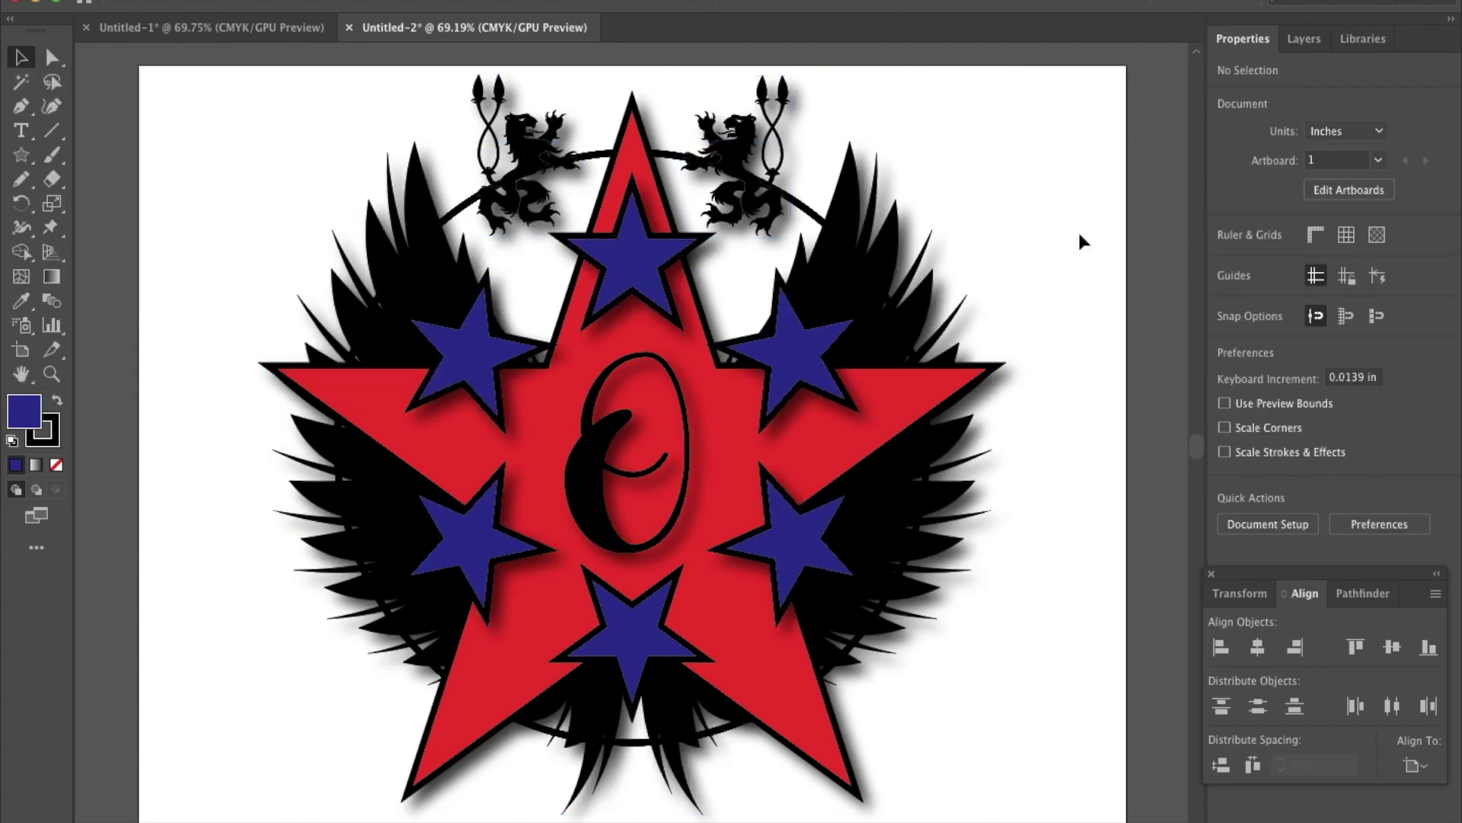